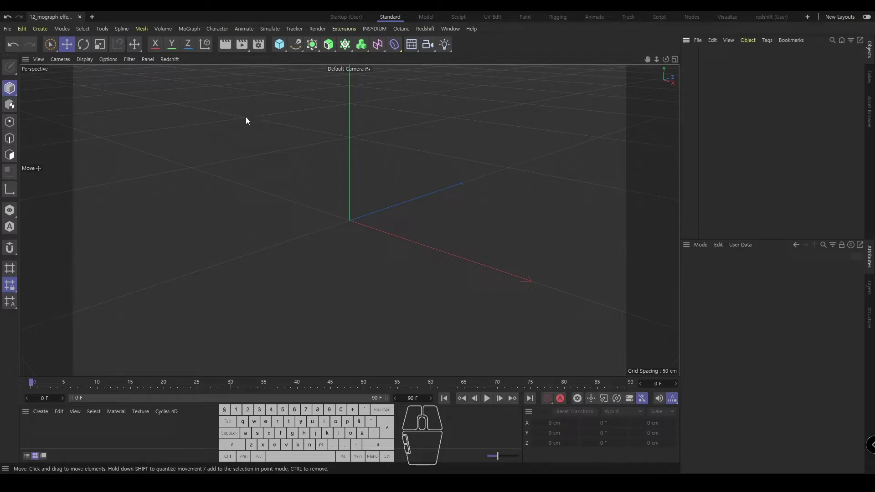
- Add a Plane primitive and set its width and height to 800 cm each
mouse_move(83, 56)
left_mouse_down()
mouse_move(105, 97)
mouse_move(110, 86)
left_mouse_up()
left_click_drag(278, 43, 360, 74)
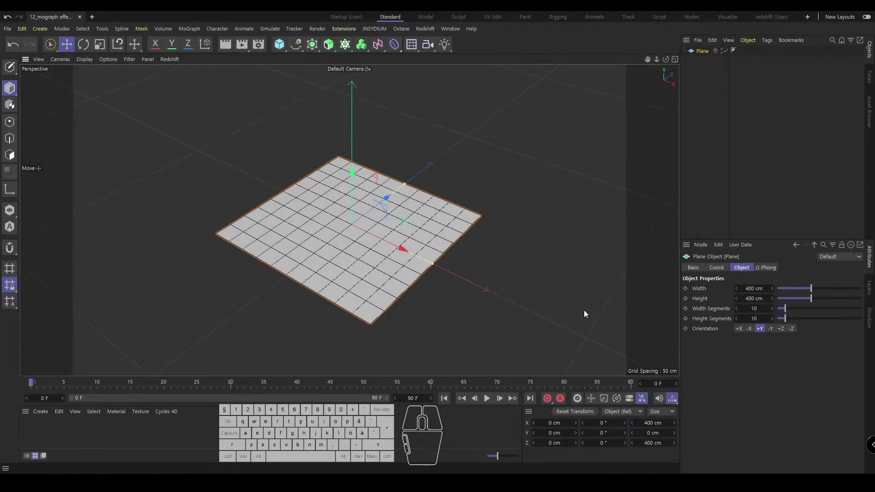
left_click(750, 288)
type("800")
key("Tab")
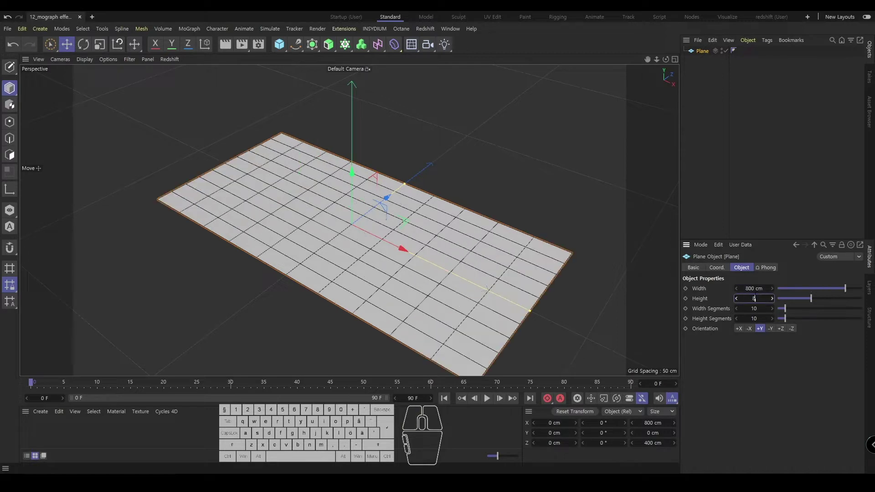
type("800")
key("Return")
- Add a Cube primitive and set its X, Y and Z sizes to 50 cm each
left_click_drag(279, 44, 304, 57)
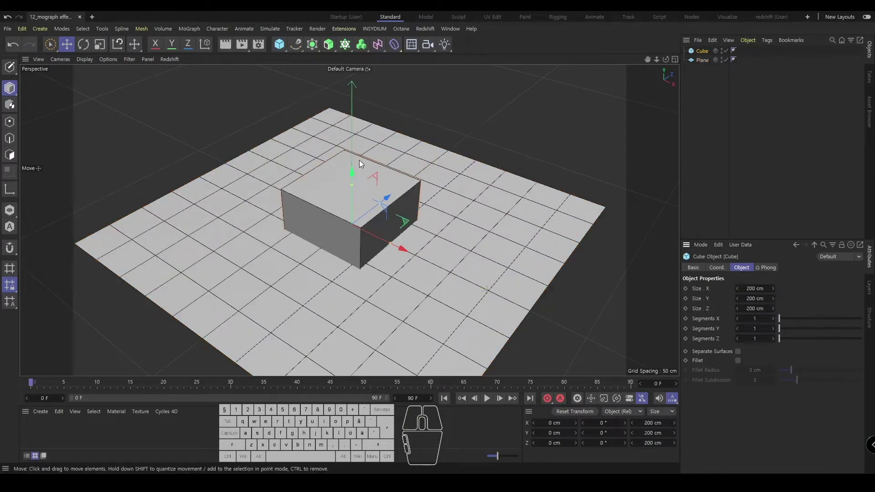
scroll(389, 182, "up", 5)
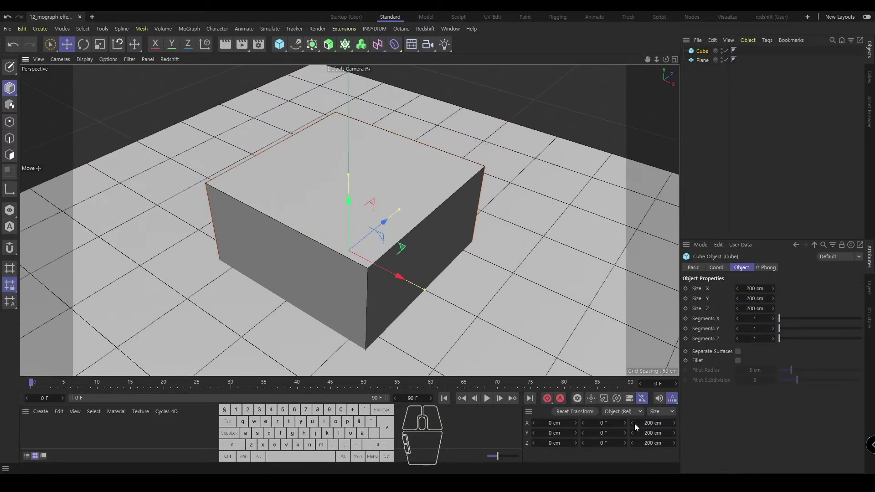
double_click(752, 289)
type("50")
double_click(758, 299)
type("50")
double_click(758, 308)
type("50")
key("Return")
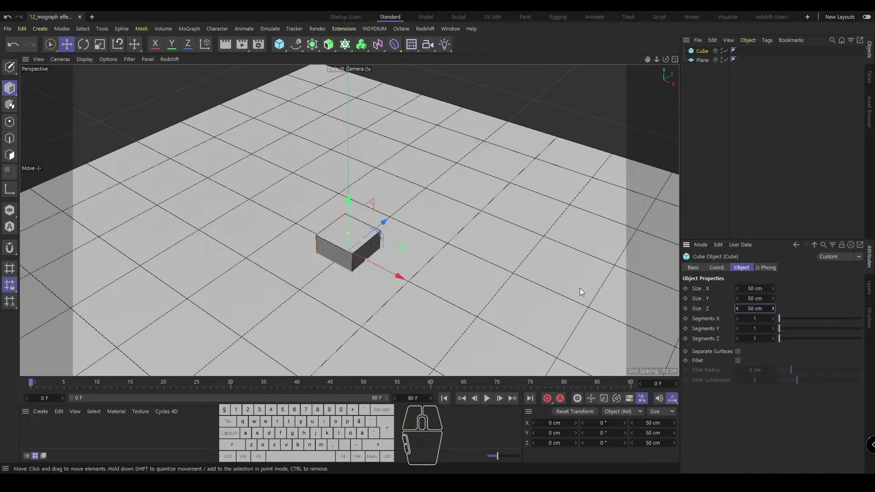
- Set the cube's Y size to 100 cm so it stands taller
double_click(755, 299)
type("100")
key("Return")
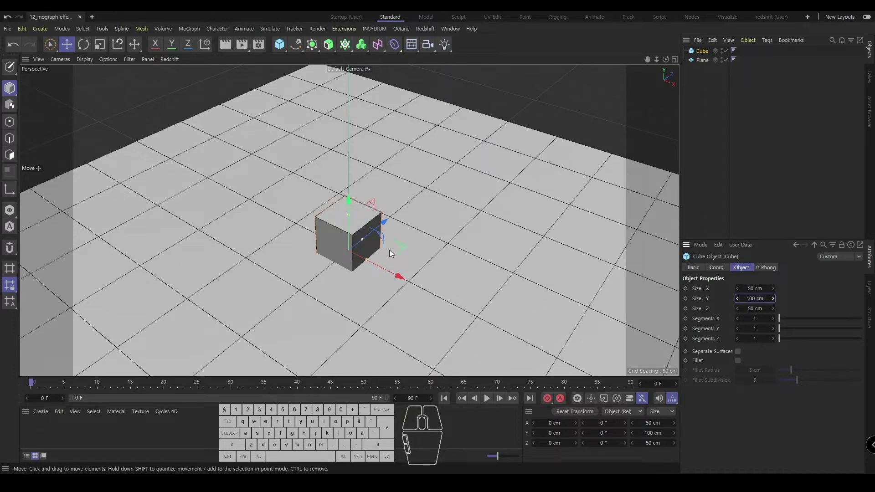
- Create a MoGraph Cloner as the parent of the cube
left_click(702, 85)
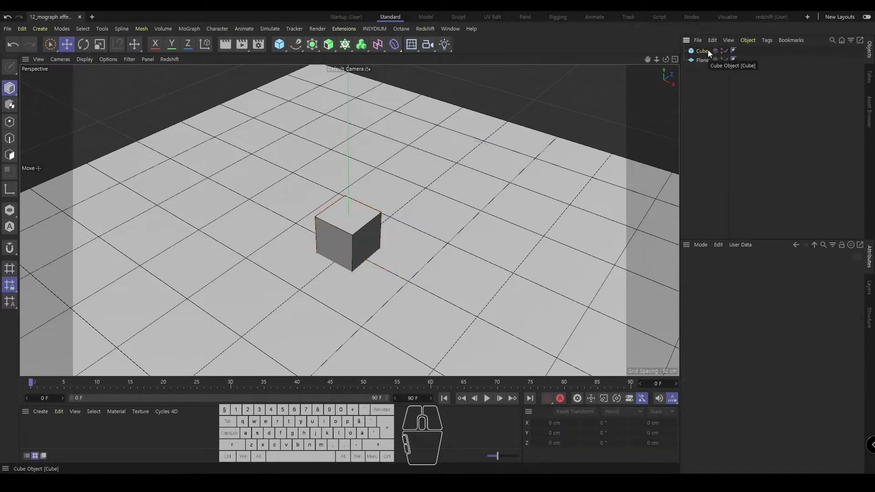
left_click(704, 51)
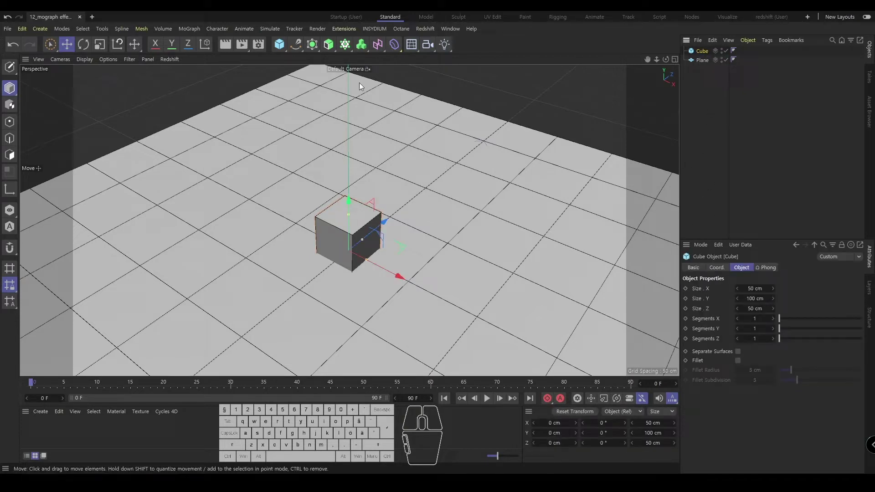
left_click(344, 44)
left_click(382, 54)
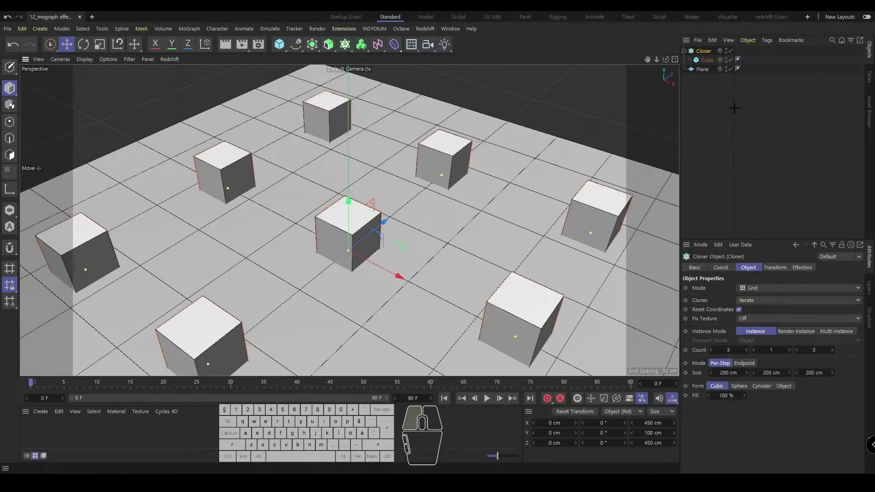
- Set the Cloner's grid size per step to 50 cm in both X and Z
double_click(726, 373)
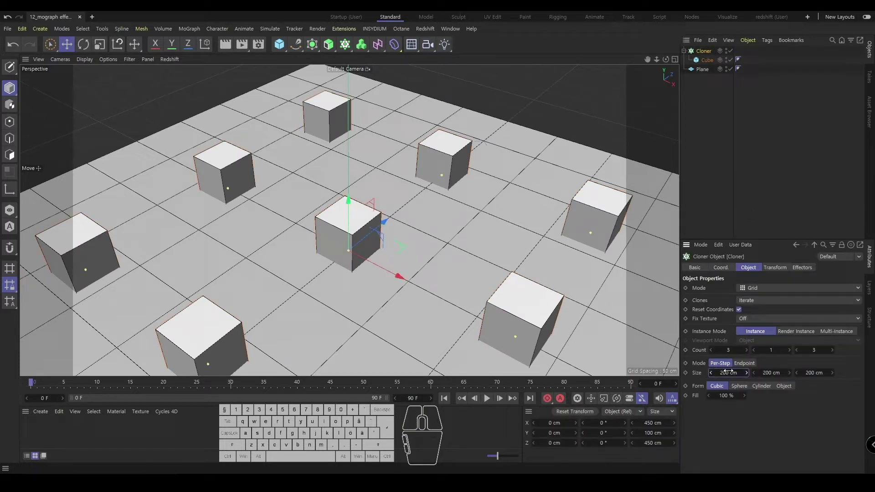
type("50")
double_click(810, 373)
type("50")
key("Return")
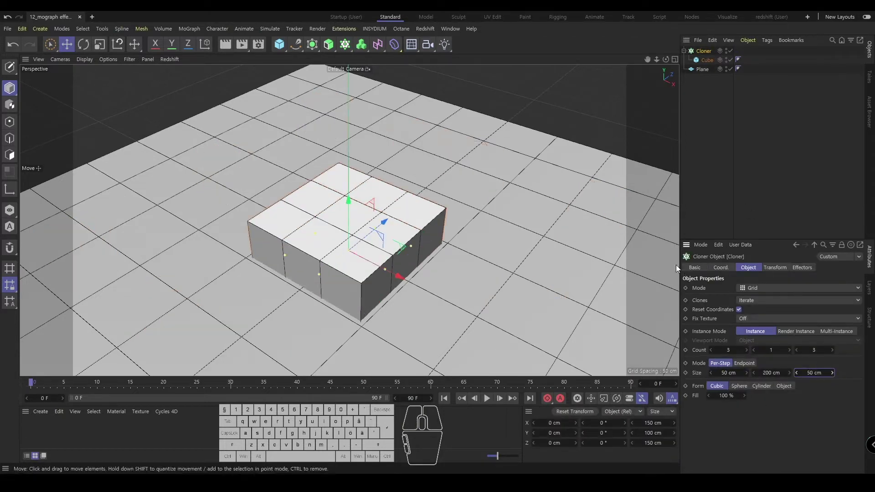
- Turn on Fillet for the cube inside the Cloner to round its edges
left_click(714, 98)
left_click(703, 51)
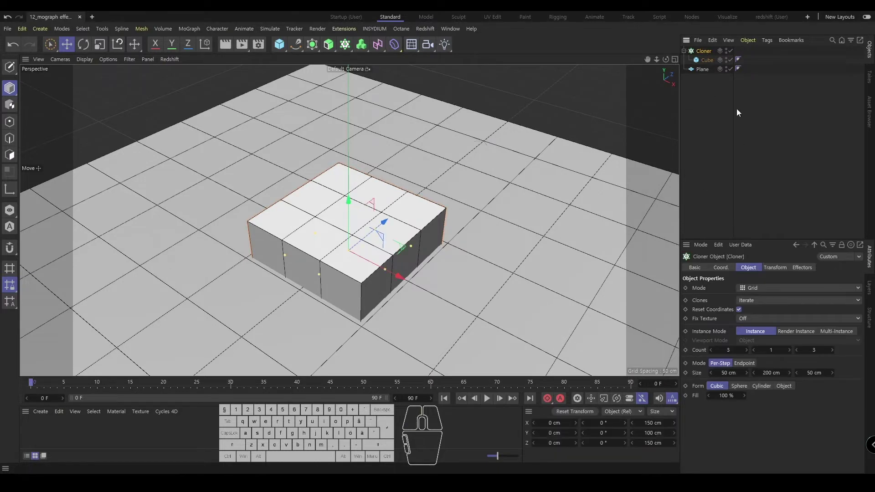
left_click(706, 60)
left_click(738, 360)
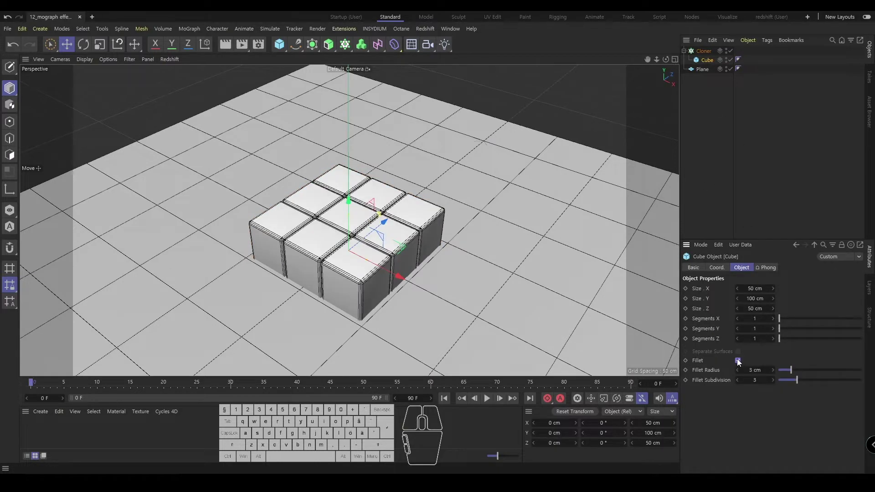
left_click(711, 136)
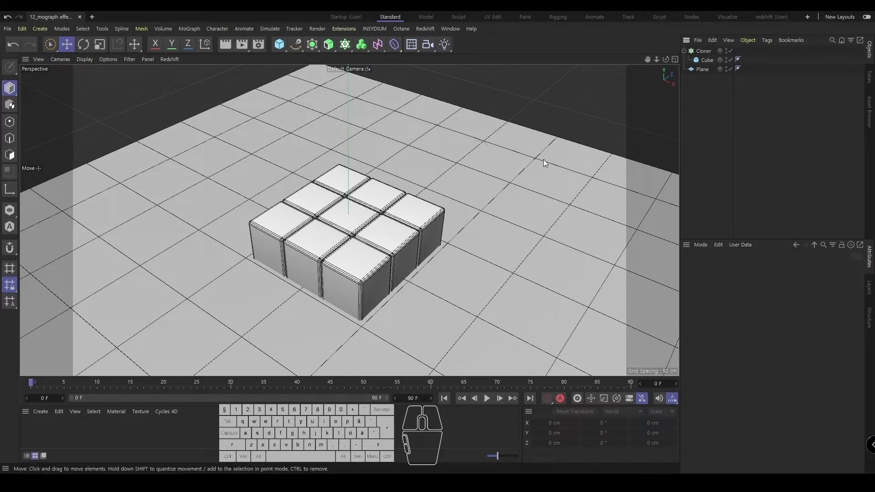
- Make the cloned cube narrower by setting its X and Z sizes to 20 cm each
left_click_drag(419, 216, 400, 229, "alt")
right_click_drag(400, 229, 392, 224, "alt")
middle_click_drag(392, 224, 387, 176, "alt")
right_click_drag(387, 176, 432, 169, "alt")
middle_click_drag(433, 169, 430, 216, "alt")
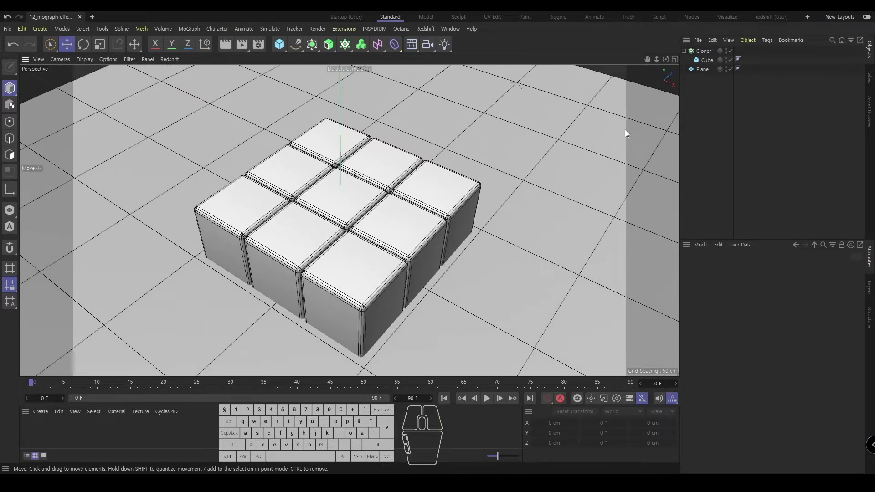
left_click(706, 60)
left_click(758, 288)
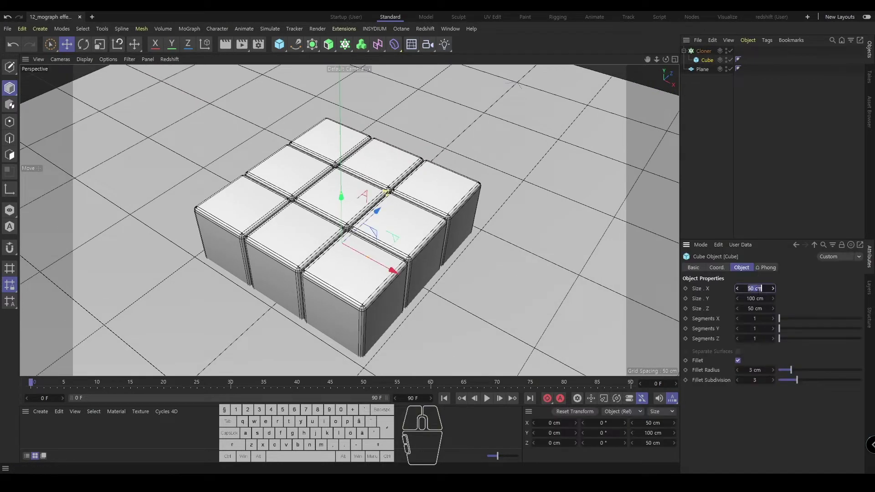
type("20")
left_click(759, 308)
type("20")
key("Return")
- Set the Cloner's X grid size to 20 cm and try to set its Z grid size to 20 cm
left_click(704, 51)
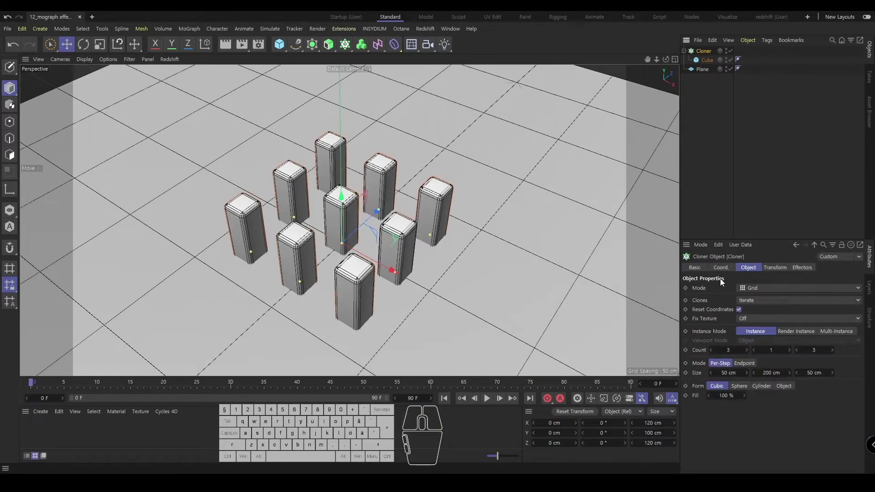
left_click(724, 373)
type("20")
left_click(808, 373)
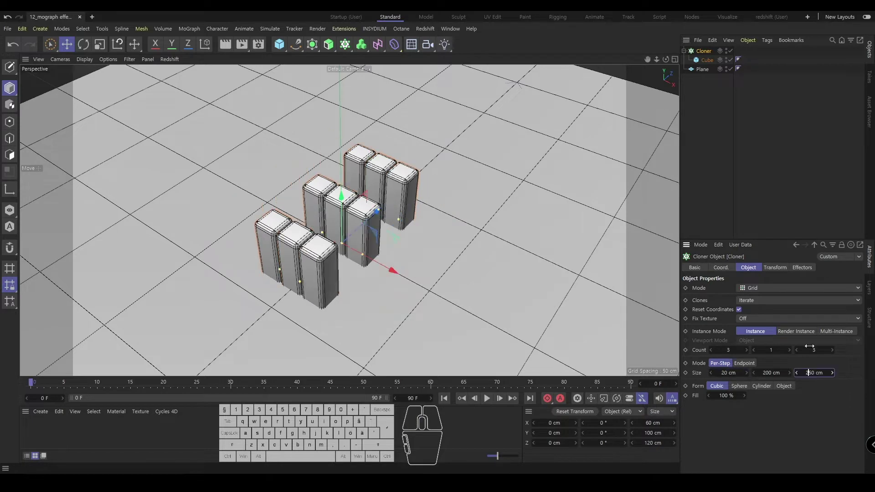
type("20")
key("Return")
- Set the cloned cube's fillet radius to 1 cm
left_click(707, 60)
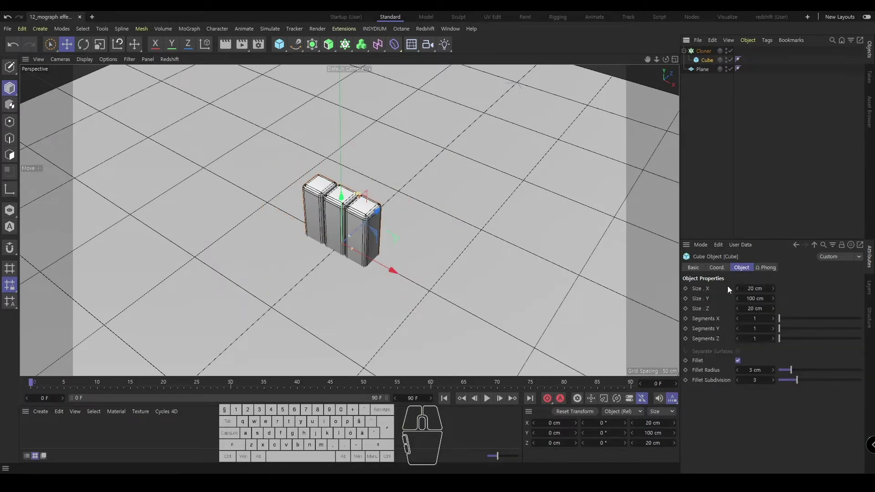
left_click(756, 370)
type("1")
key("Return")
- Correct the Cloner's Z grid size to 20 cm so the cubes sit side by side
left_click(704, 51)
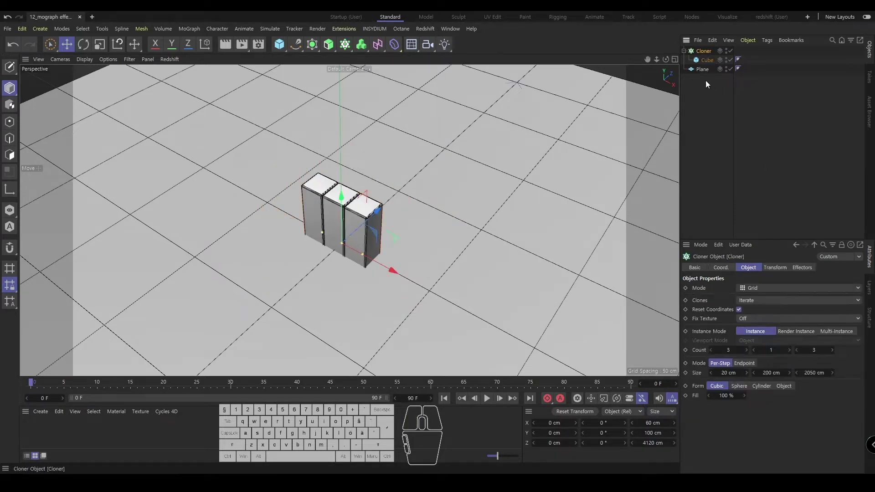
left_click(813, 372)
type("20")
key("Return")
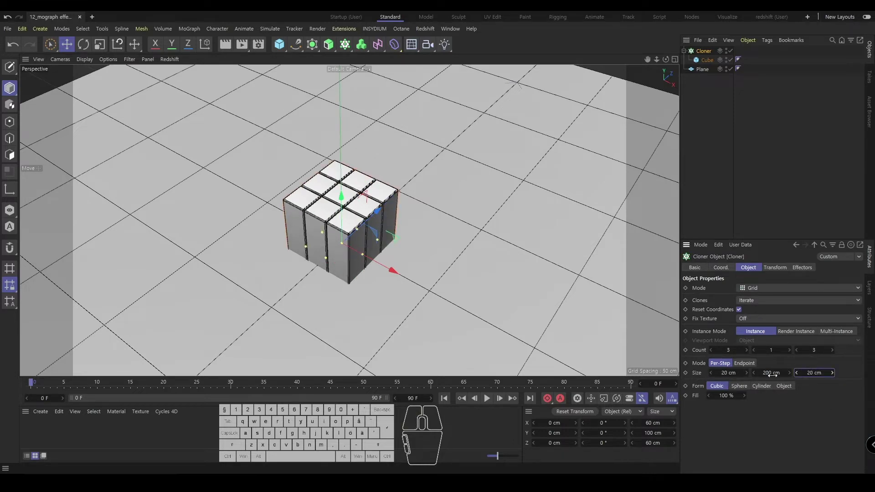
- Raise the Cloner's count to 26 in both X and Z and save the project
left_click_drag(748, 351, 748, 351)
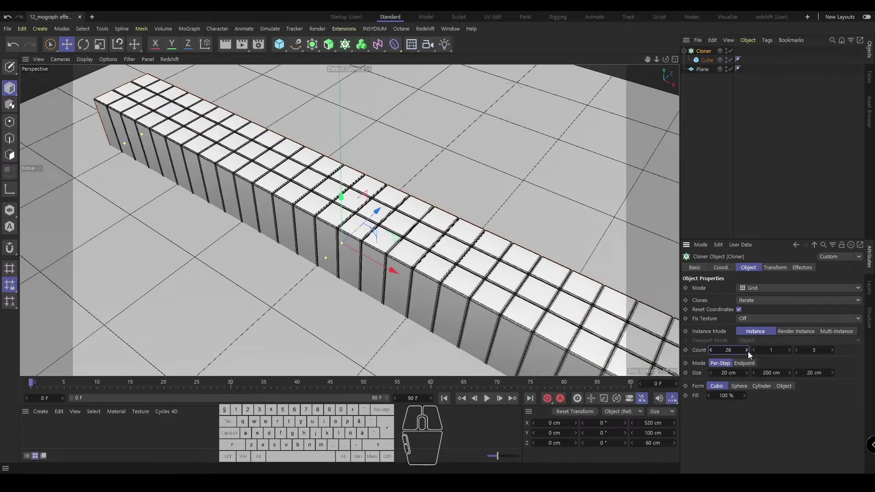
left_click_drag(832, 349, 832, 349)
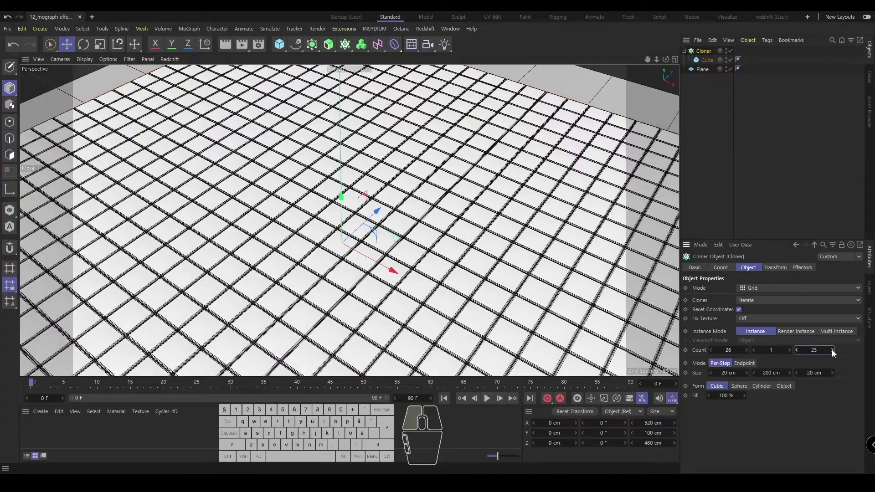
left_click_drag(409, 223, 406, 242, "alt")
middle_click_drag(405, 241, 440, 216, "alt")
right_click_drag(440, 217, 385, 214, "alt")
key("ctrl+s")
- Add a Plain effector to the selected Cloner
left_click_drag(416, 205, 396, 196, "alt")
right_click_drag(395, 196, 365, 193, "alt")
middle_click_drag(365, 193, 326, 212, "alt")
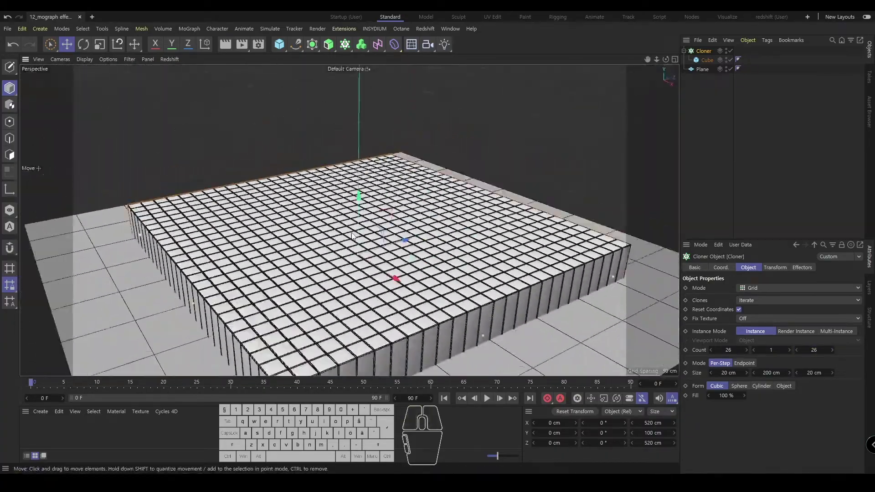
left_click_drag(326, 211, 318, 227, "alt")
right_click_drag(453, 159, 363, 86, "alt")
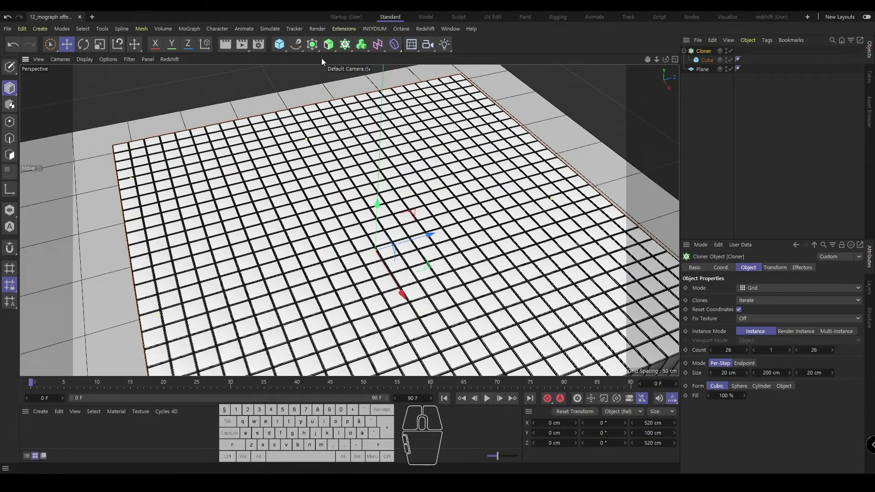
left_click(344, 44)
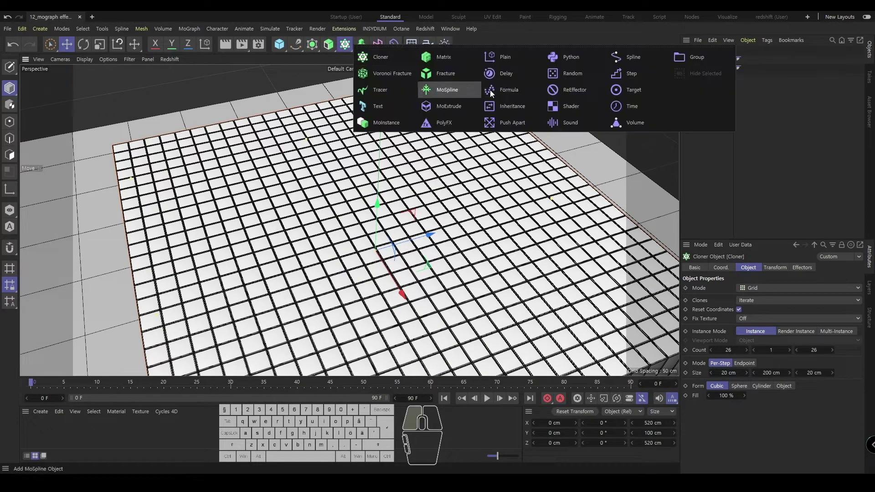
left_click(521, 61)
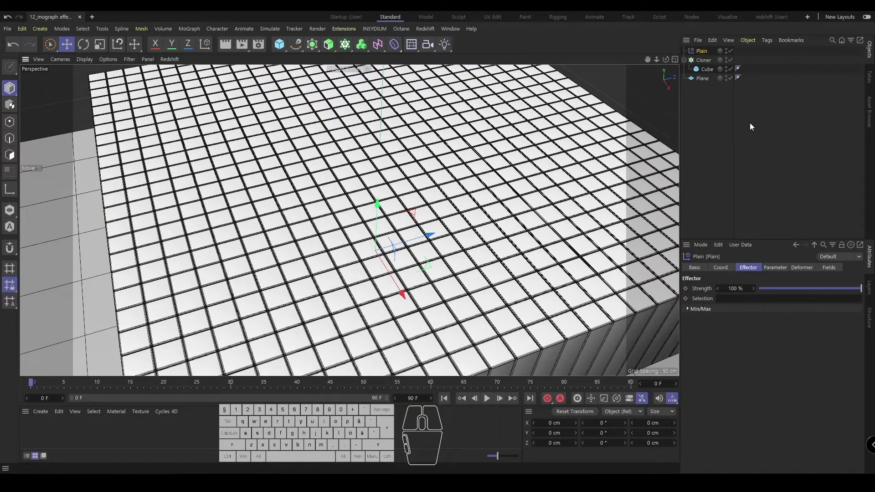
- Set the Plain effector's Y position parameter to 30 cm
left_click(773, 268)
scroll(457, 188, "down", 5)
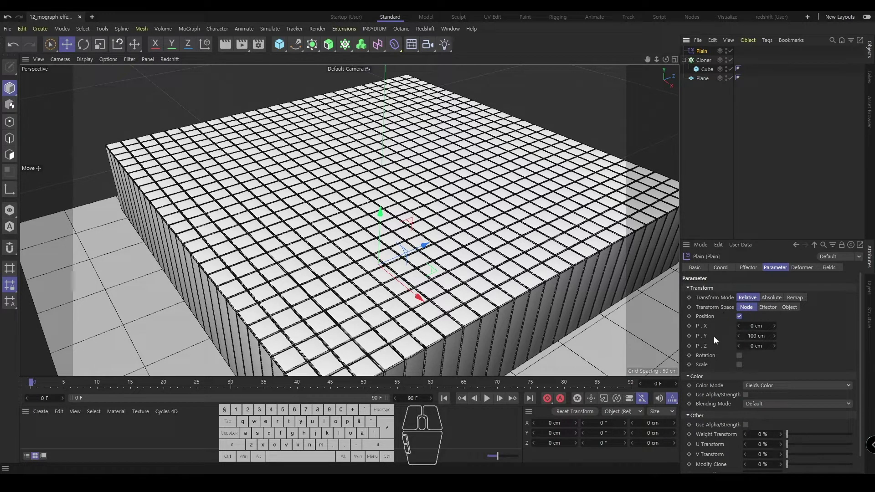
double_click(755, 336)
type("30")
key("Return")
- Limit the Plain effector with a Torus Field and deselect everything to inspect the raised ring of cubes
scroll(444, 271, "up", 5)
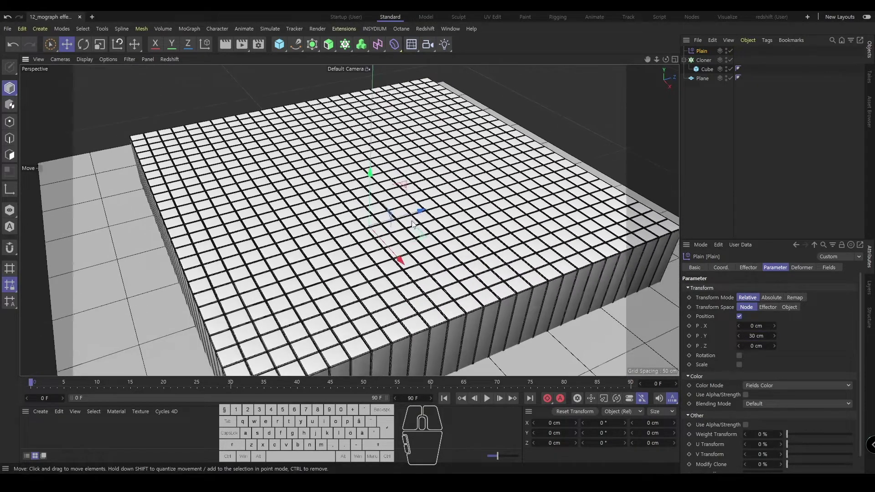
left_click(827, 268)
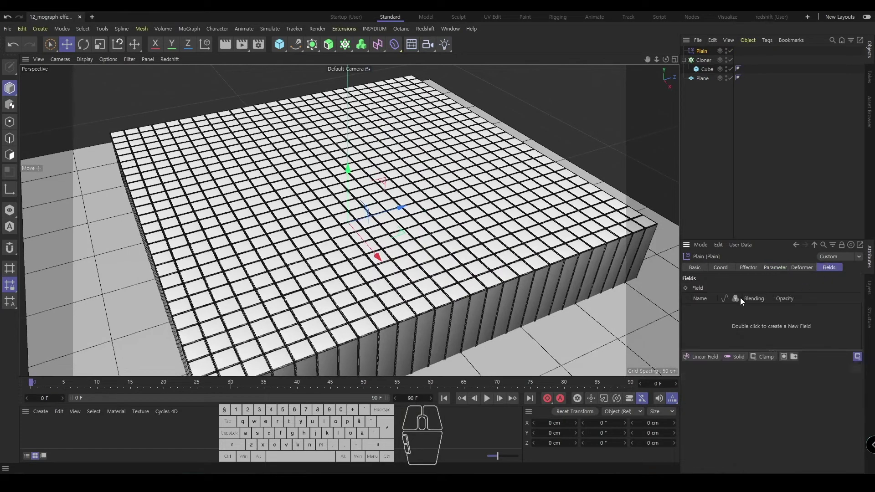
left_click(696, 360)
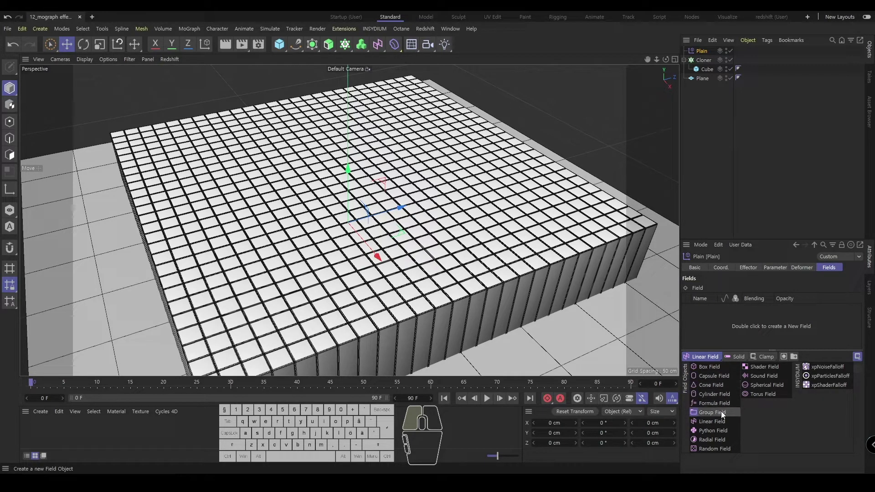
left_click(760, 395)
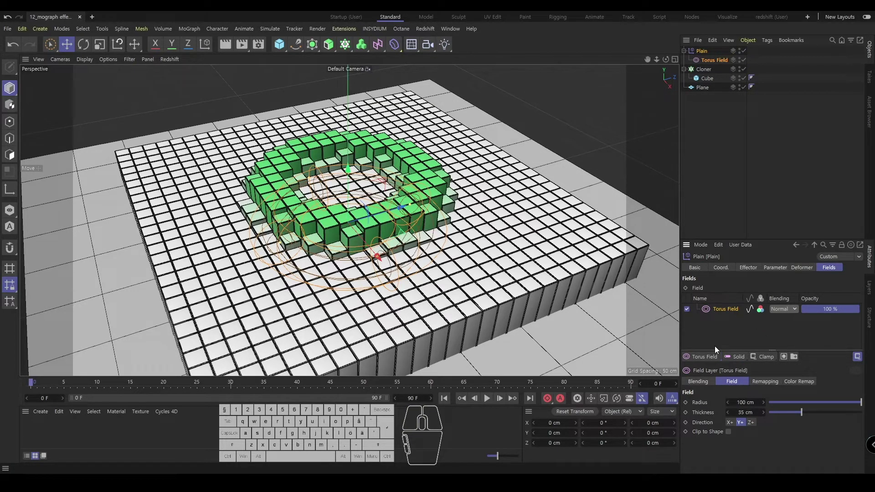
left_click(701, 182)
left_click_drag(364, 218, 623, 235, "alt")
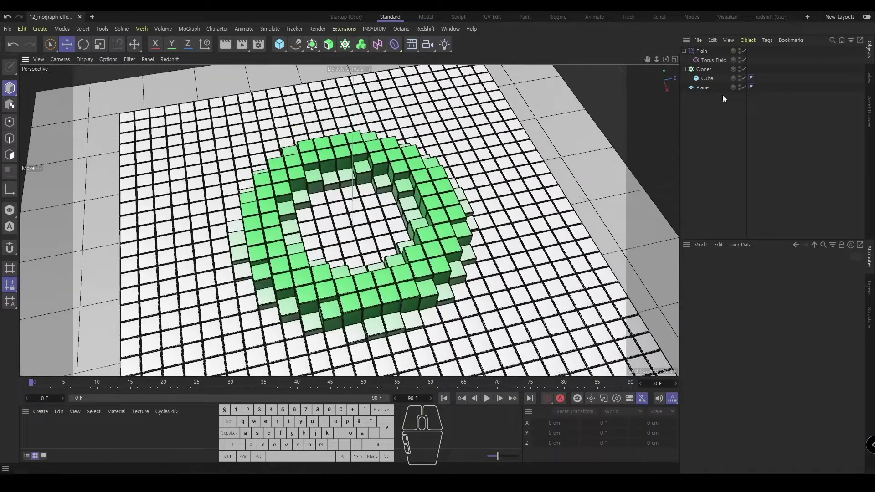
- Reduce the Torus Field's radius to 84 cm and clear the selection
left_click(713, 60)
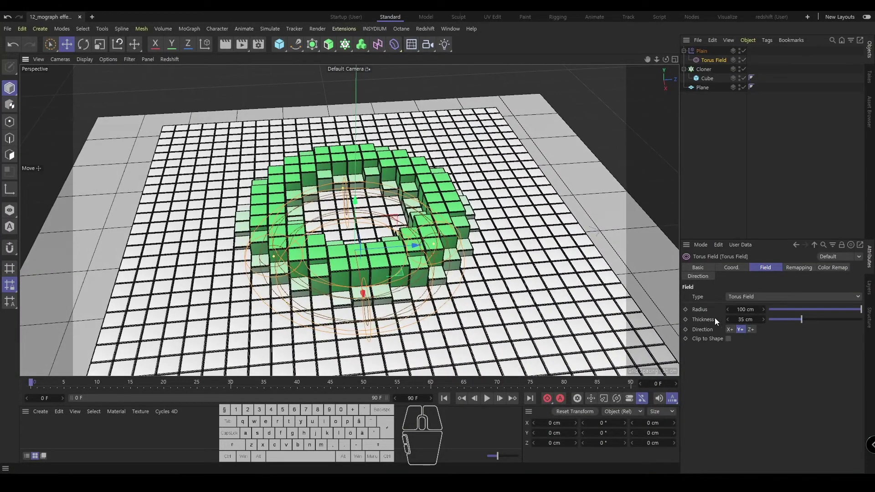
mouse_move(752, 319)
left_mouse_down()
mouse_move(707, 317)
mouse_move(739, 310)
left_mouse_up()
key("ctrl+z")
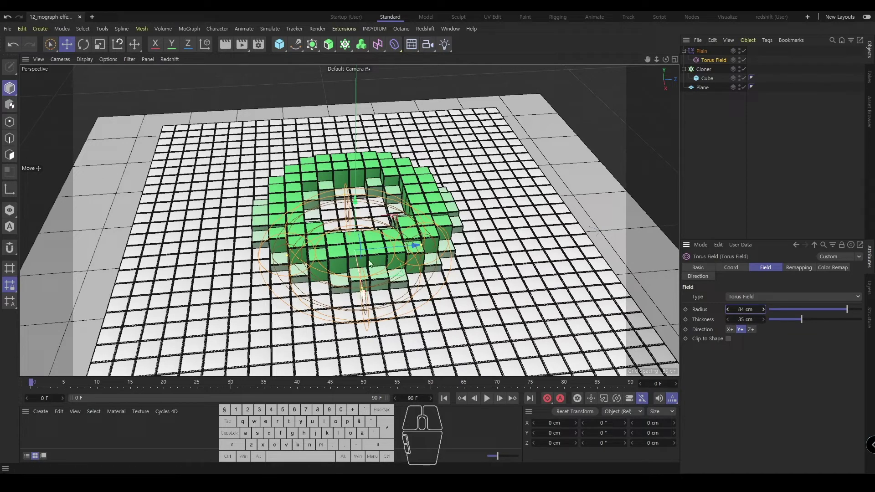
left_click(718, 119)
- Add a Sphere and raise it to about 170.5 cm above the centre of the raised cube ring
left_click(279, 44)
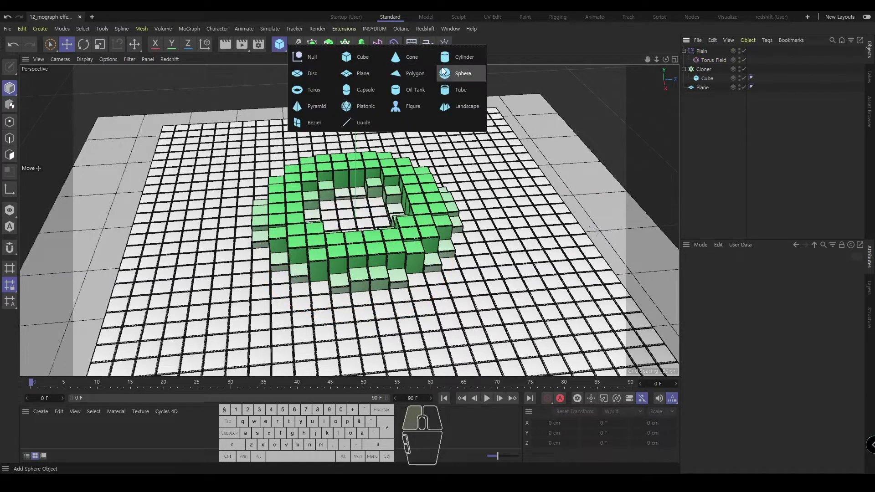
left_click(447, 90)
left_click_drag(402, 141, 390, 144, "alt")
middle_click_drag(389, 143, 396, 188, "alt")
left_click_drag(365, 244, 361, 119)
left_click_drag(322, 224, 367, 182, "alt")
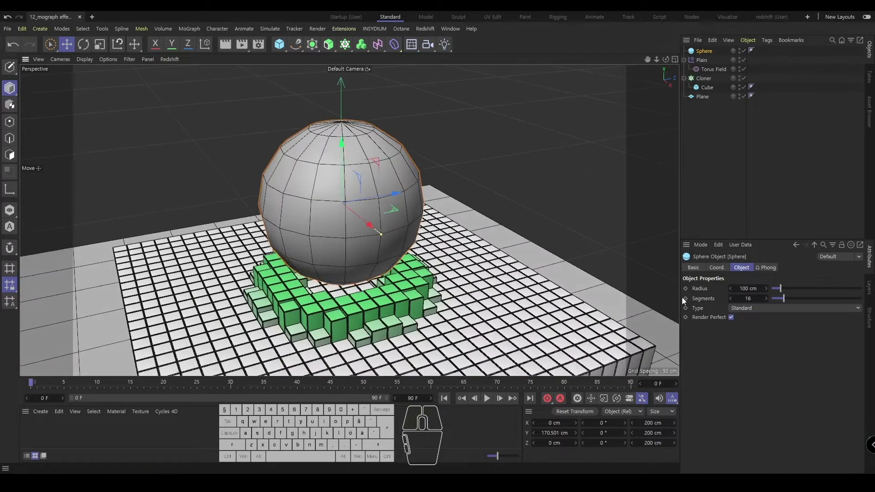
- Set the Sphere's radius to 50 cm
left_click(747, 288)
type("50")
key("Return")
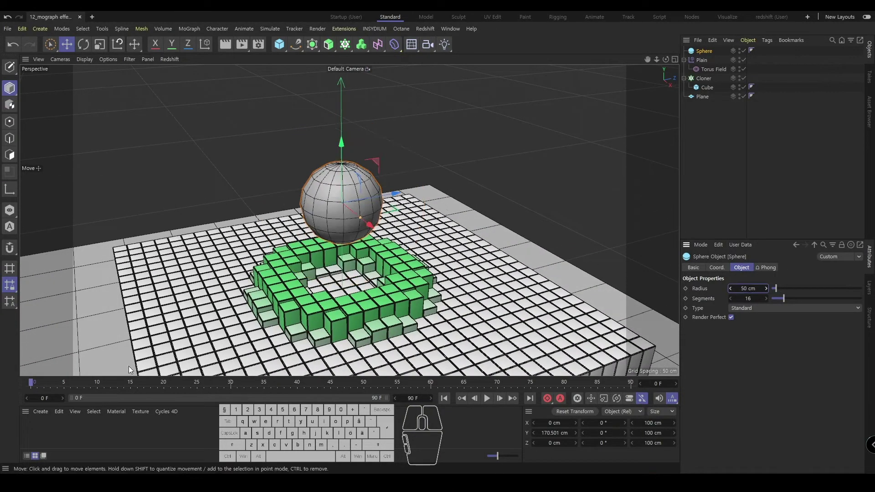
- Keyframe the Sphere's Y position at frame 0, and again at frame 20 with the sphere lowered to about 90.74 cm
left_click(716, 267)
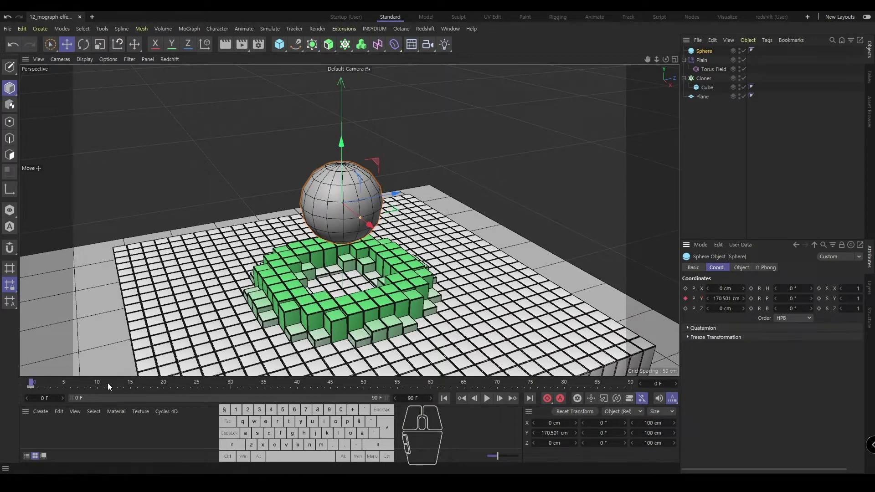
left_click_drag(63, 383, 162, 385)
left_click_drag(340, 179, 334, 233)
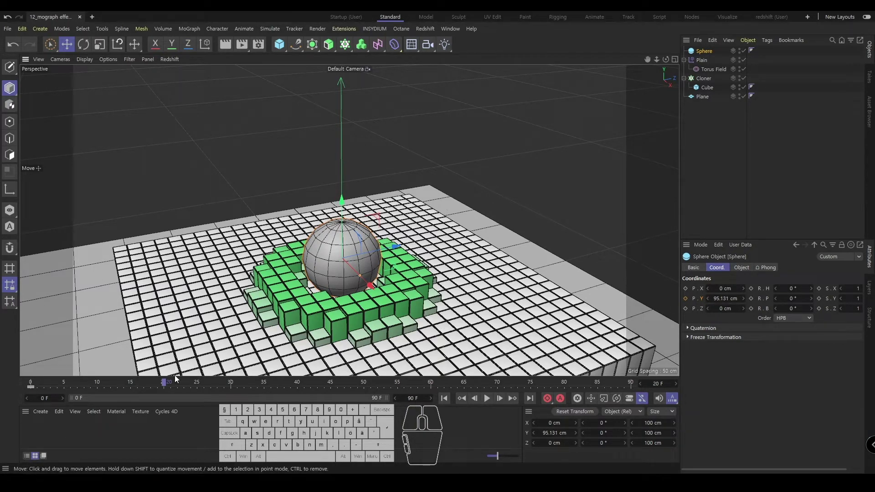
left_click(115, 384)
left_click_drag(115, 384, 164, 384)
left_click_drag(341, 183, 341, 240)
left_click(686, 299)
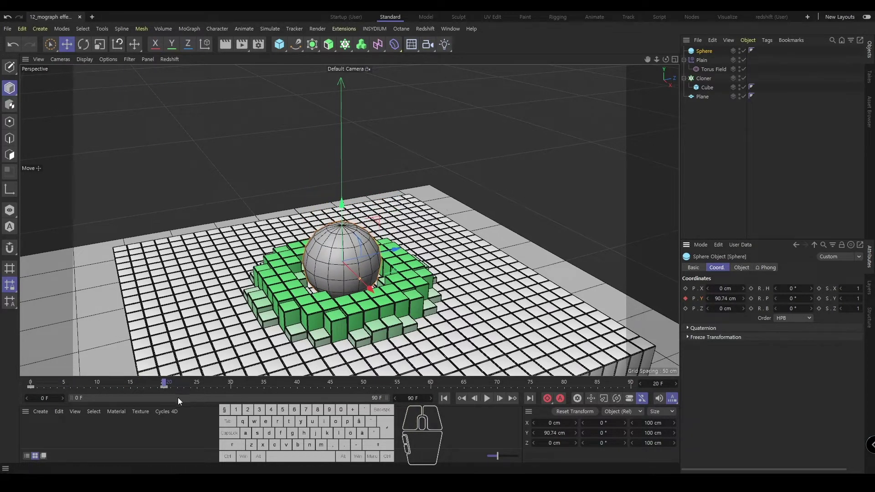
- Raise the Sphere to about 416 cm in Y at frame 0, update its keyframe there and save the project
mouse_move(164, 384)
left_mouse_down()
mouse_move(6, 383)
mouse_move(164, 383)
left_mouse_up()
left_click_drag(340, 291, 345, 258, "alt")
left_click_drag(118, 383, 28, 384)
scroll(374, 224, "down", 4)
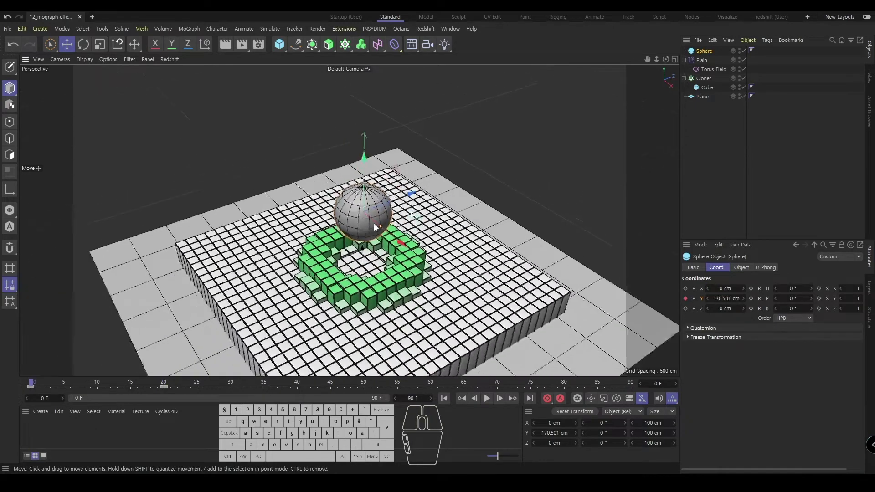
left_click_drag(373, 223, 388, 172, "alt")
left_click_drag(342, 191, 351, 232, "alt")
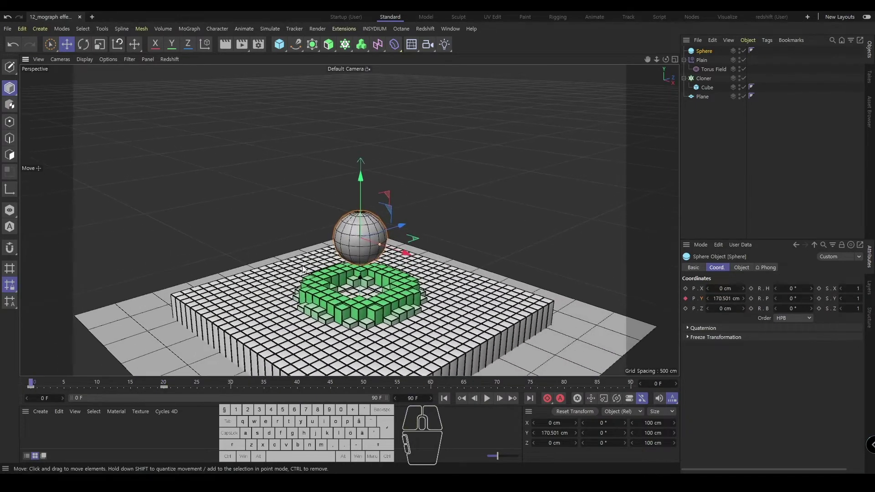
left_click_drag(359, 201, 346, 81)
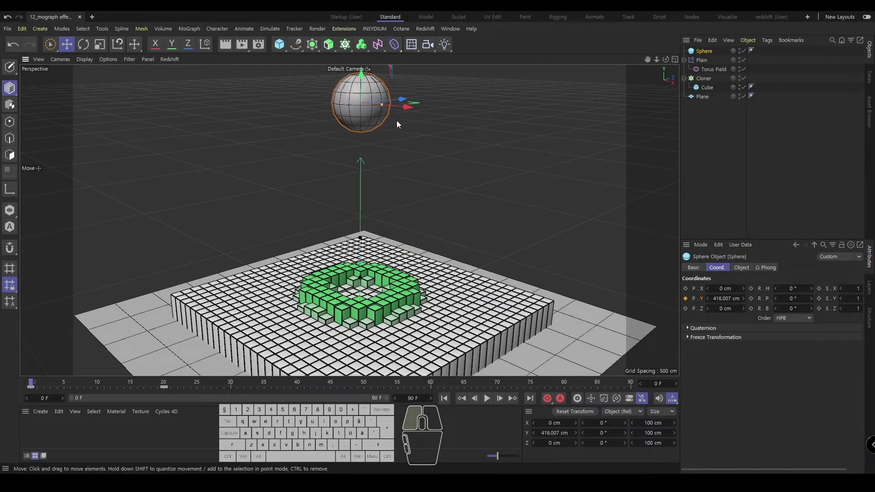
left_click_drag(397, 120, 399, 183, "alt")
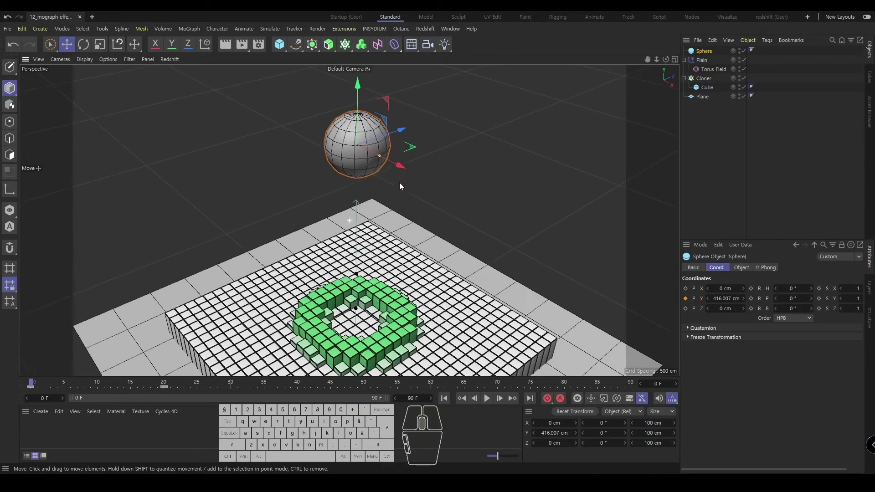
left_click(686, 298)
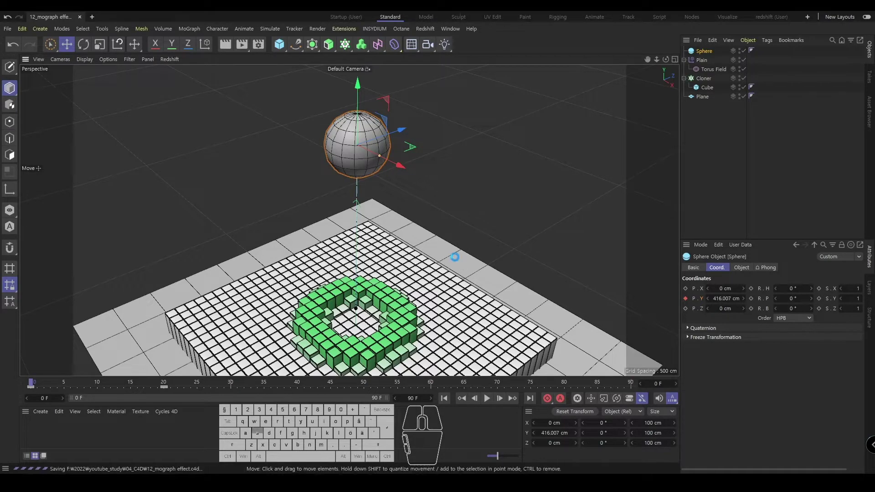
- Play back the sphere's drop and move its landing keyframe from frame 20 to frame 10
left_click_drag(458, 243, 456, 218, "alt")
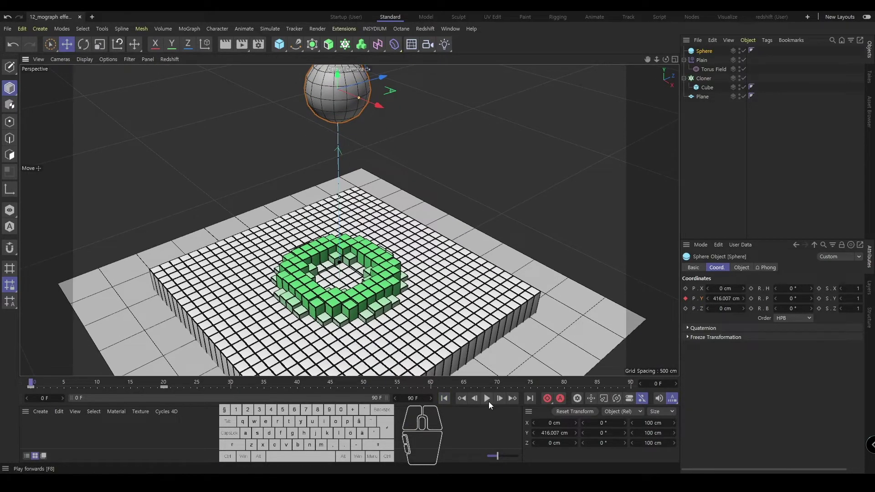
left_click(487, 399)
left_click(487, 399)
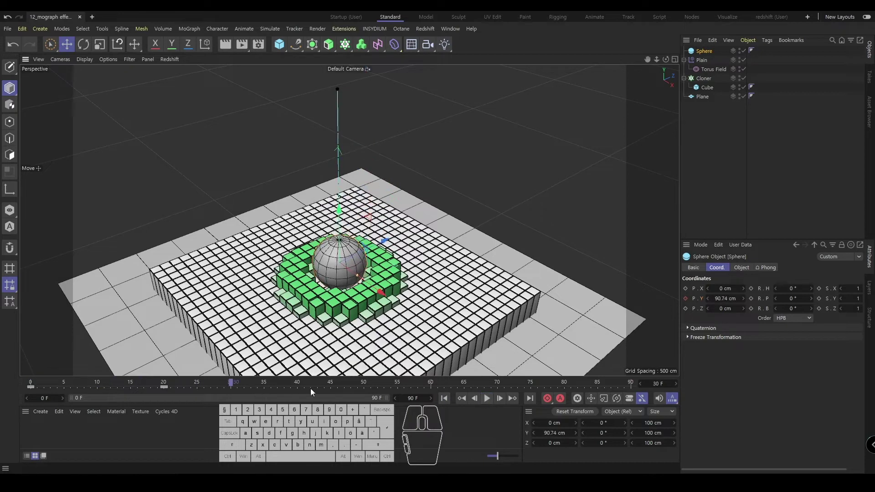
left_click(204, 384)
left_click(444, 399)
left_click(487, 398)
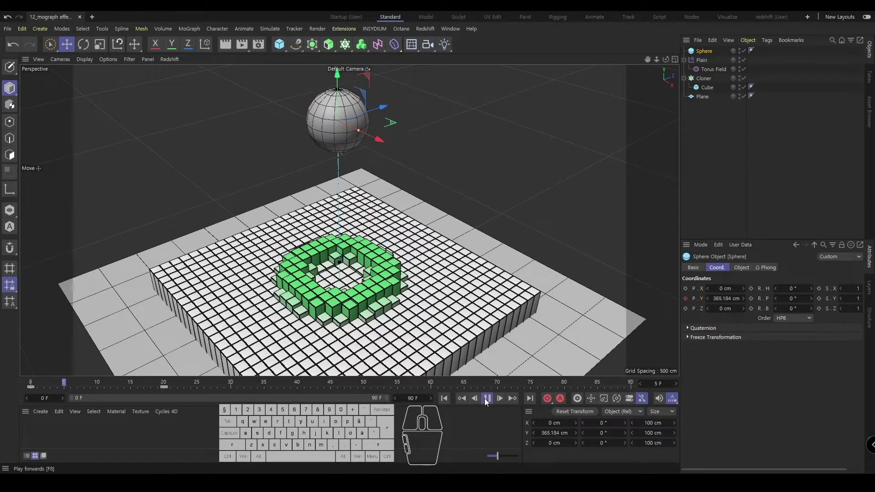
left_click(163, 385)
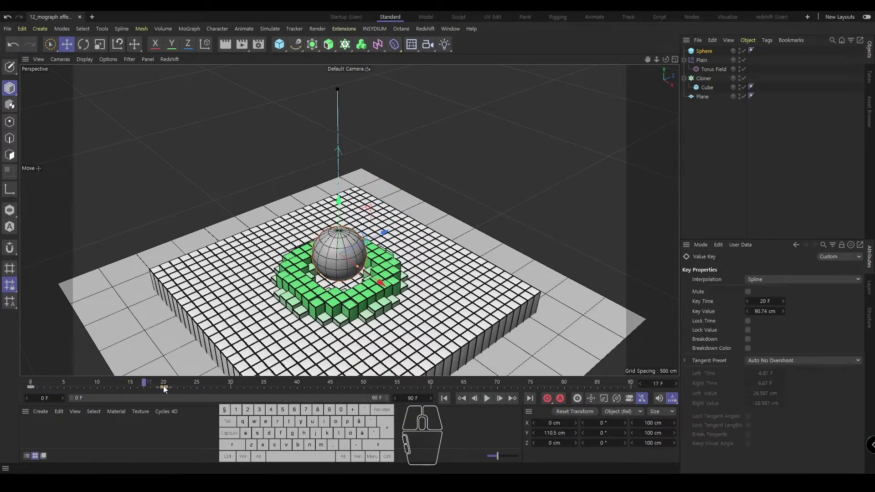
left_click_drag(165, 384, 98, 390)
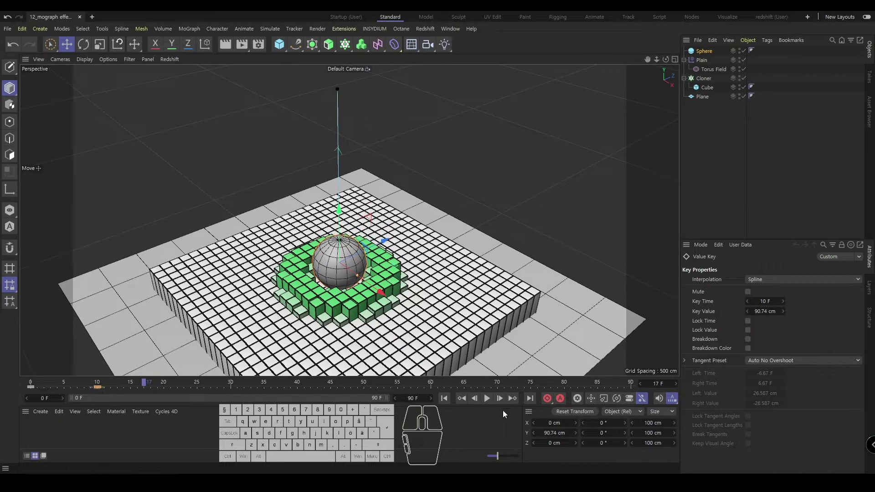
- Play the shortened drop from the start, save the project and deselect the sphere
left_click(444, 398)
left_click(486, 398)
left_click(486, 398)
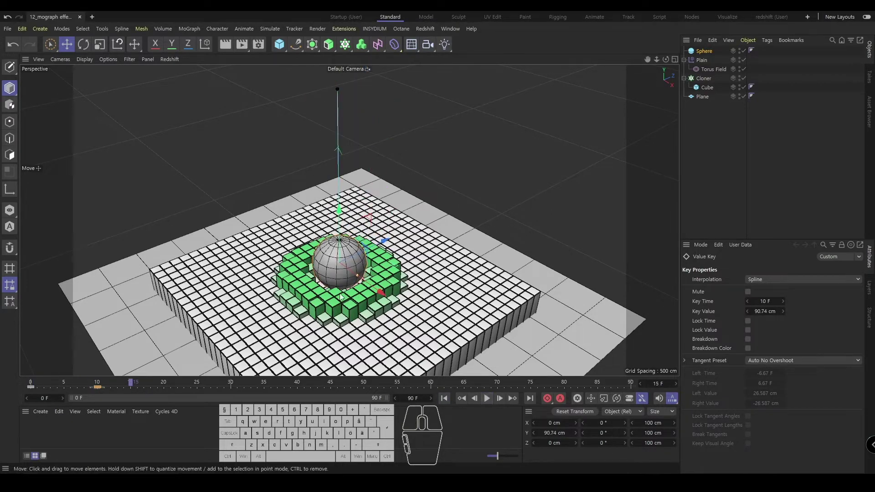
key("ctrl+s")
left_click(766, 119)
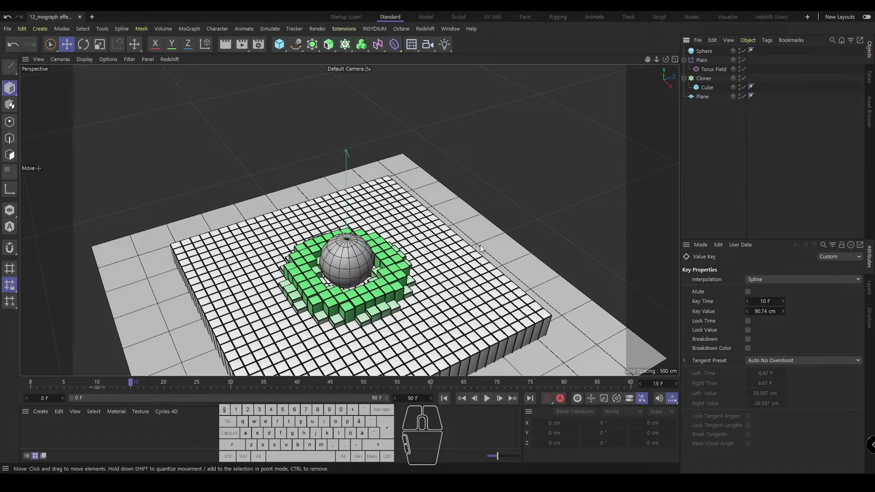
- Disable the Sphere and keyframe the Torus Field's radius at 0 cm on frame 10
mouse_move(75, 379)
left_mouse_down()
mouse_move(22, 376)
mouse_move(94, 381)
mouse_move(64, 387)
left_mouse_up()
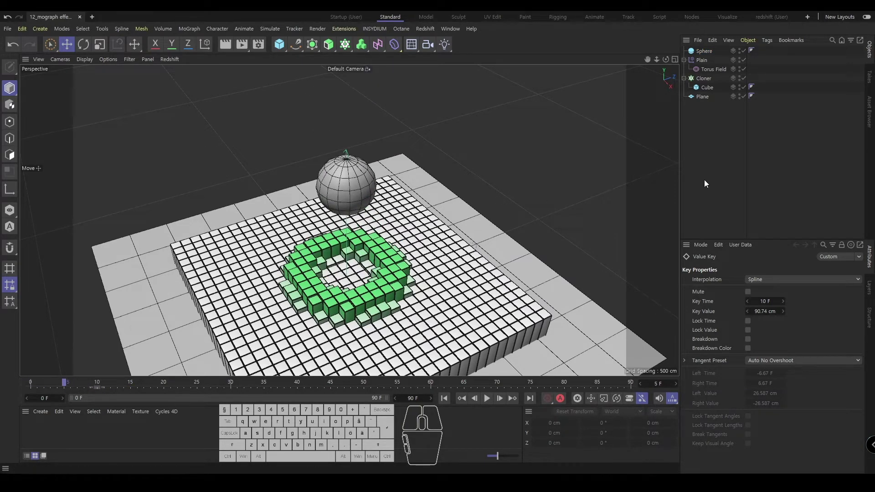
left_click(97, 382)
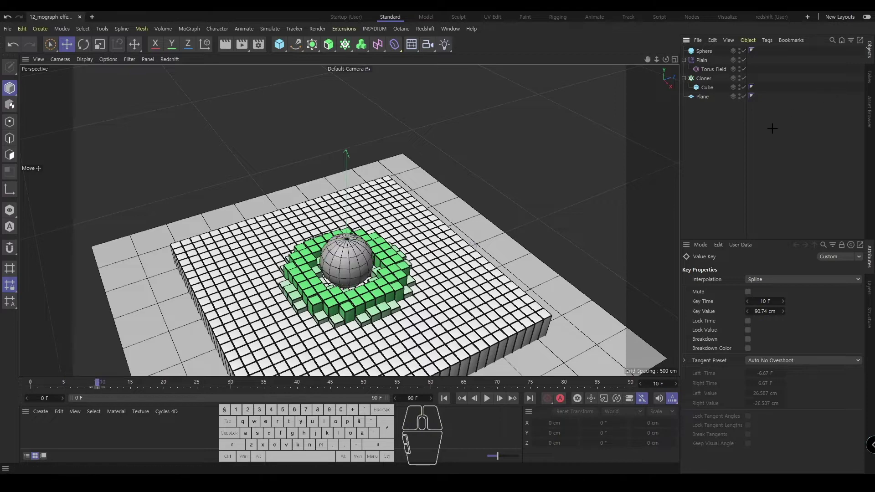
left_click(743, 51)
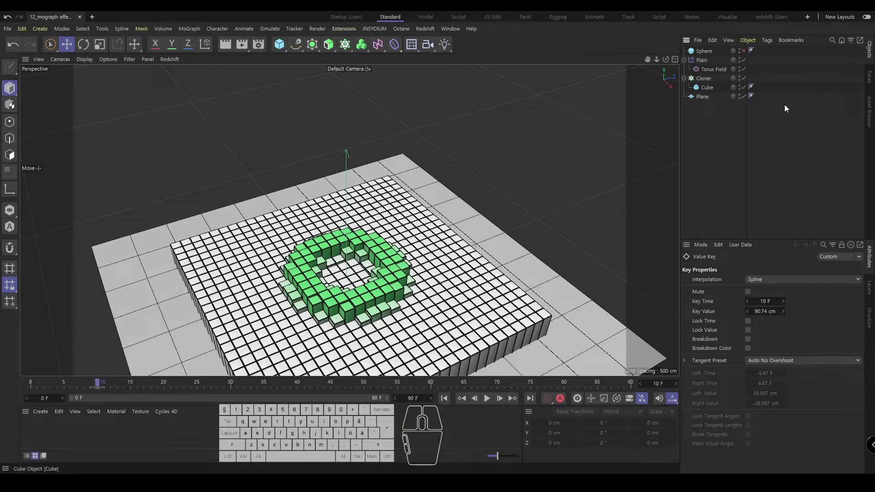
left_click(715, 69)
scroll(372, 257, "up", 5)
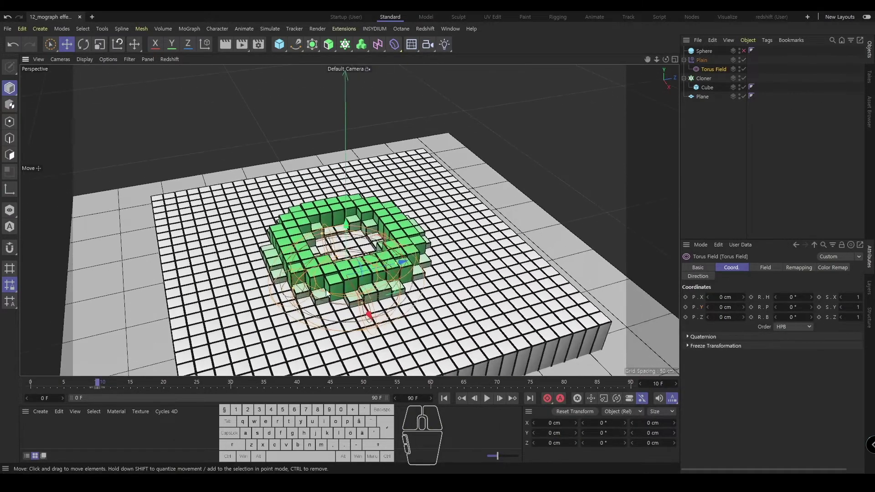
left_click(761, 268)
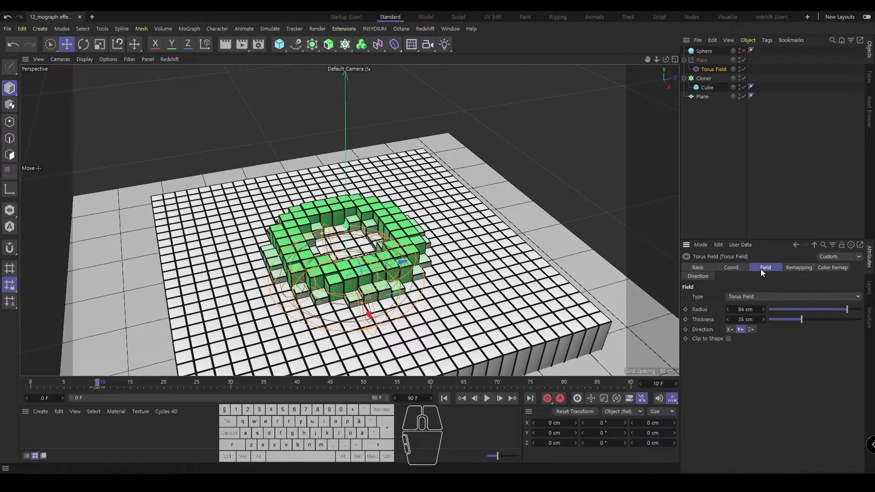
left_click_drag(745, 310, 322, 360)
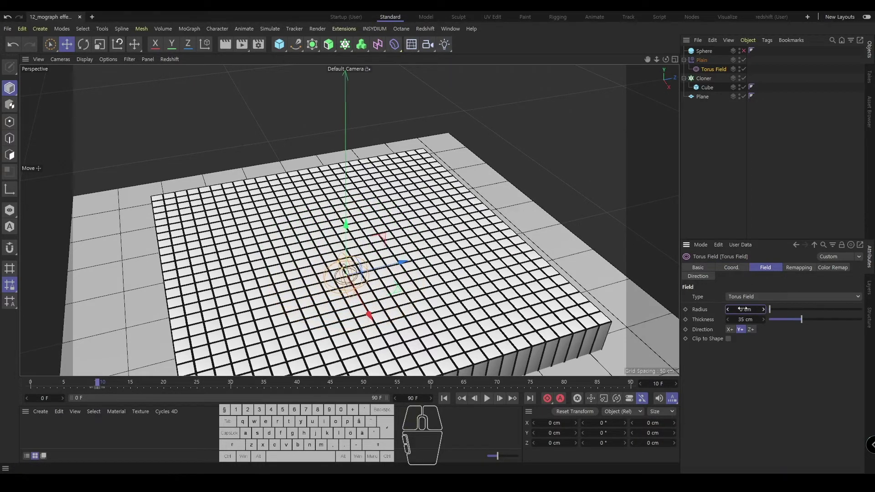
left_click(685, 310)
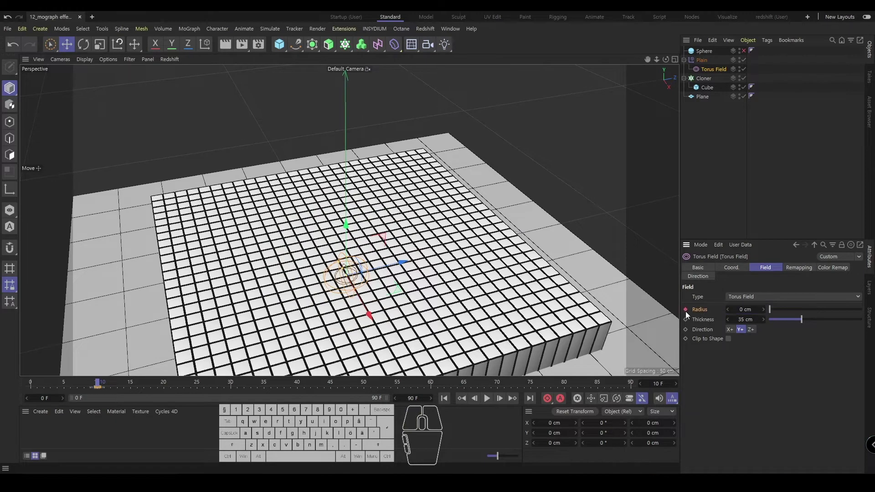
- Keyframe the Torus Field's radius at 400 cm on frame 30
left_click(229, 381)
left_click_drag(776, 314, 868, 312)
left_click(740, 309)
mouse_move(740, 309)
left_mouse_down()
mouse_move(734, 316)
mouse_move(741, 309)
left_mouse_up()
left_click(746, 310)
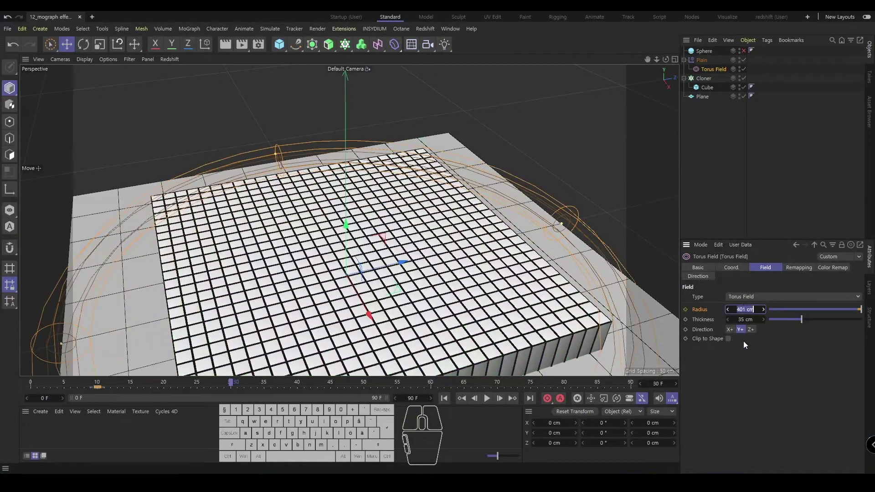
type("400")
key("Return")
left_click(686, 310)
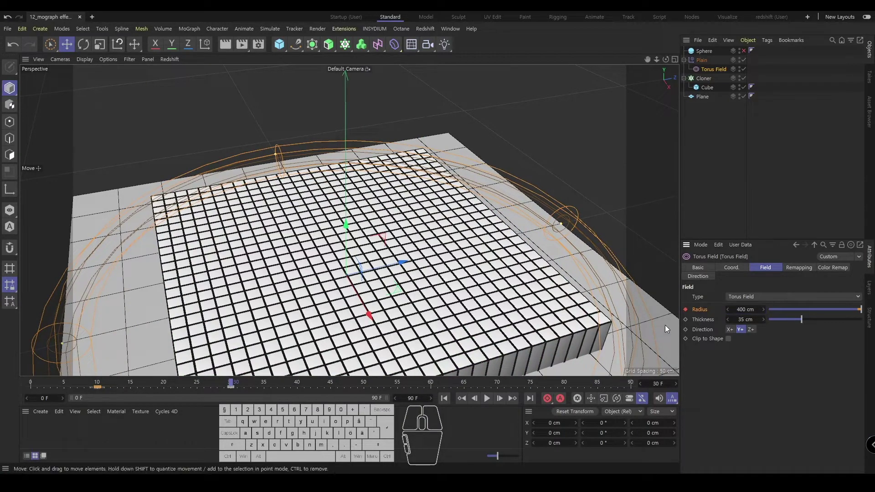
- Re-enable the Sphere, play the animation from the start, stop at frame 8 and clear the selection
left_click(745, 50)
left_click(443, 398)
left_click(486, 399)
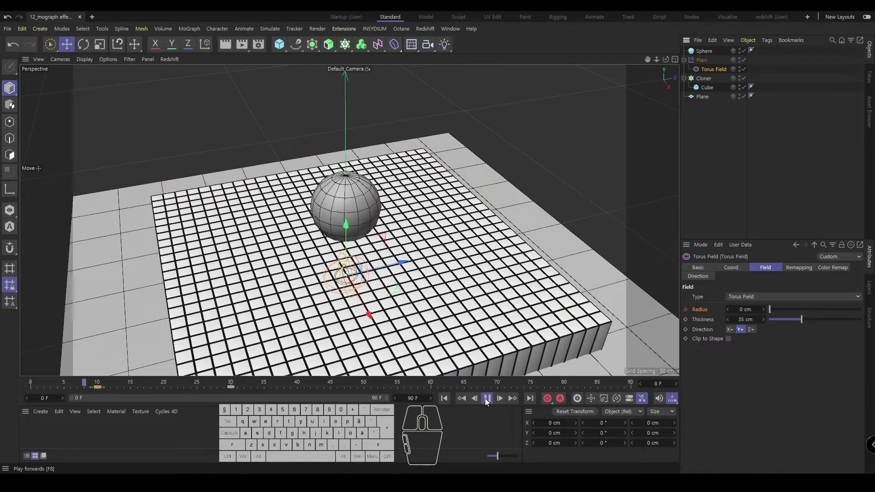
left_click(231, 387)
left_click_drag(231, 387, 82, 388)
left_click(757, 137)
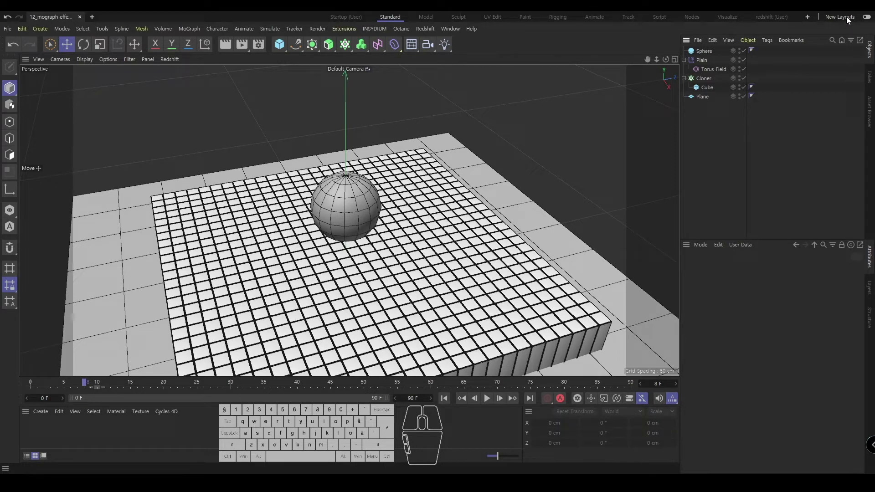
- Open the Dope Sheet timeline from the Plain effector's tracks and load the Torus Field into it
left_click(704, 60)
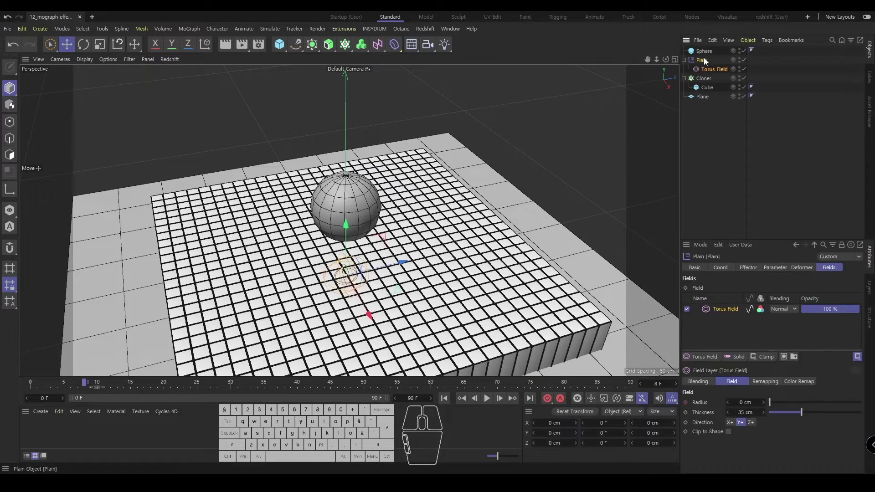
right_click(704, 60)
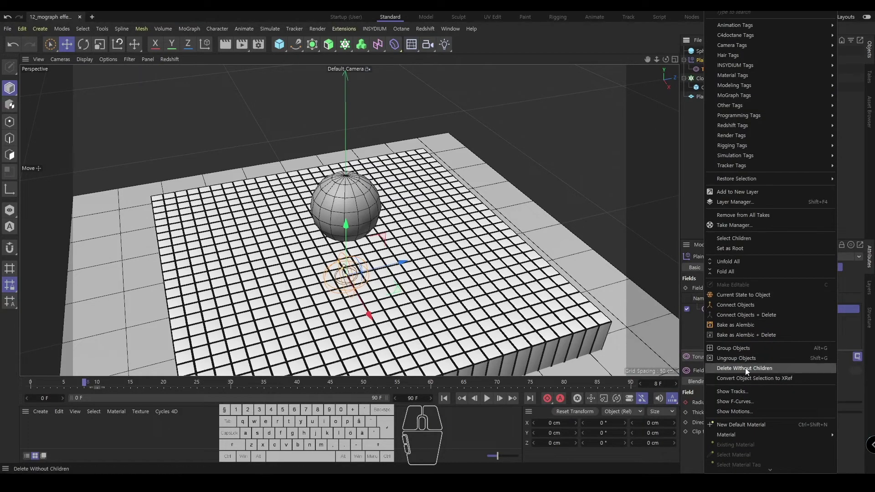
left_click(753, 391)
left_click_drag(335, 111, 218, 216)
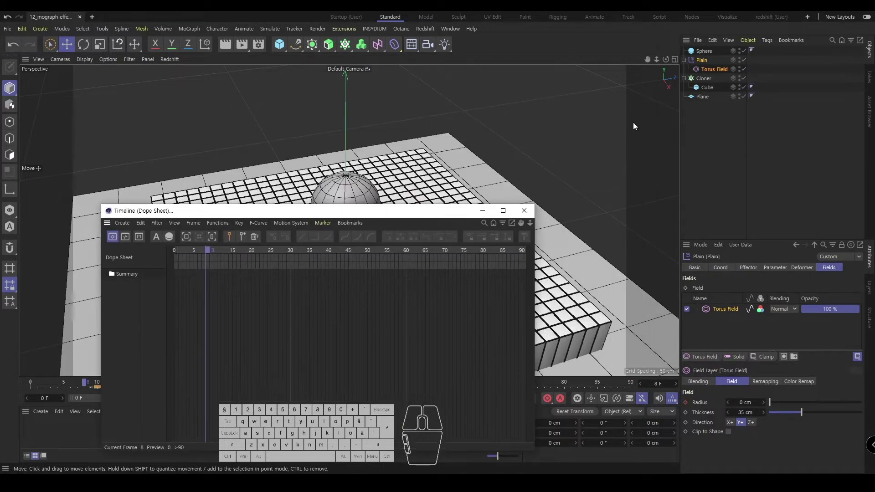
left_click_drag(721, 67, 454, 261)
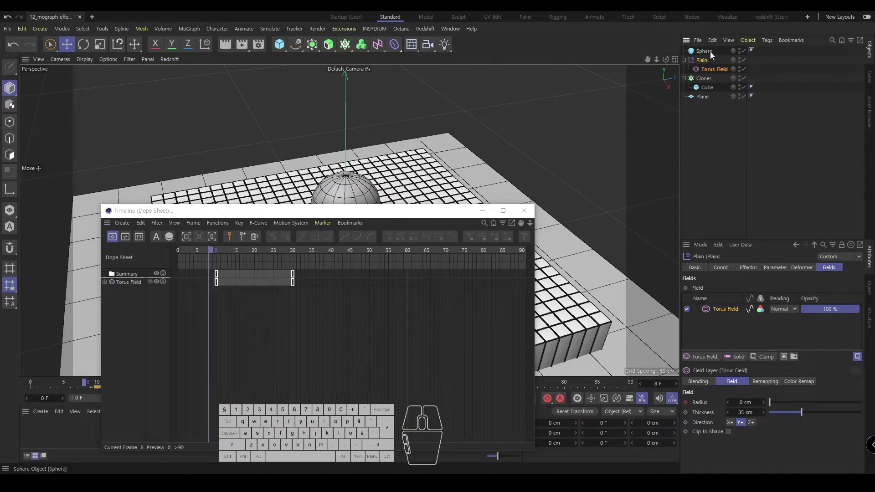
- Load the Sphere's animation track into the Dope Sheet and dock the timeline window beneath the viewport
left_click_drag(704, 51, 300, 346)
left_click_drag(178, 214, 325, 160)
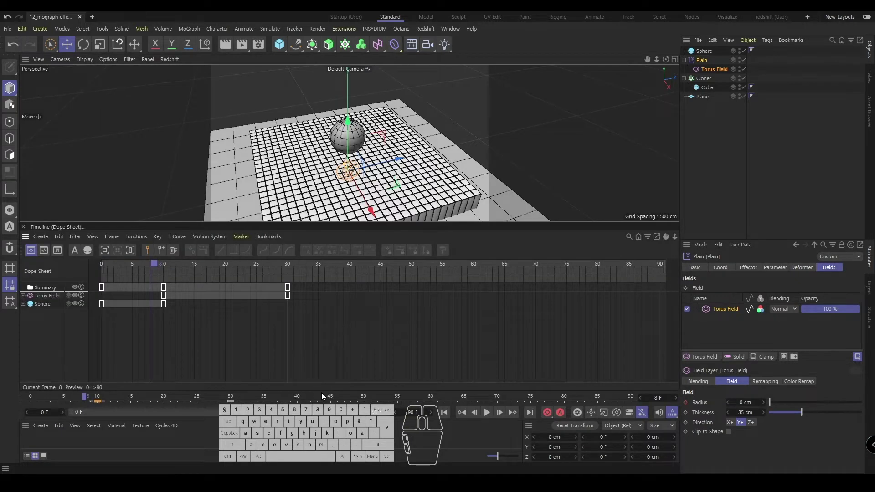
left_click(701, 130)
- Save the scene and play the animation from the start, stopping at frame 13
key("ctrl+s")
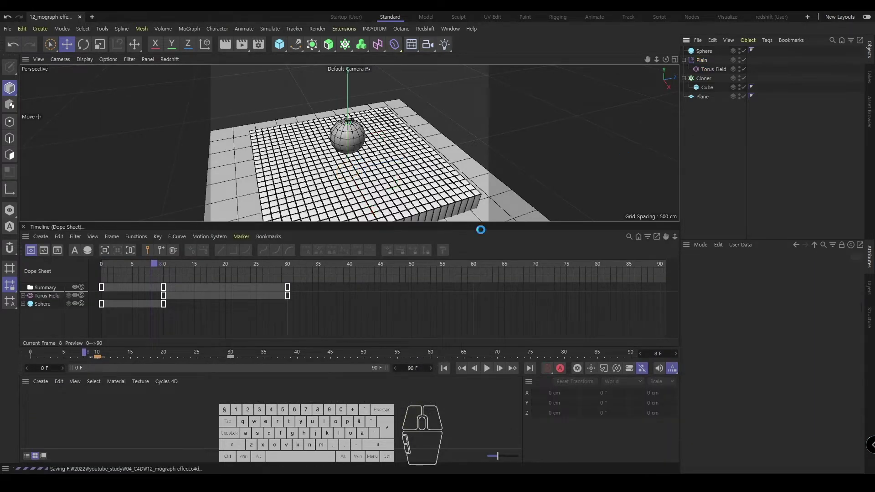
left_click(88, 268)
left_click(487, 370)
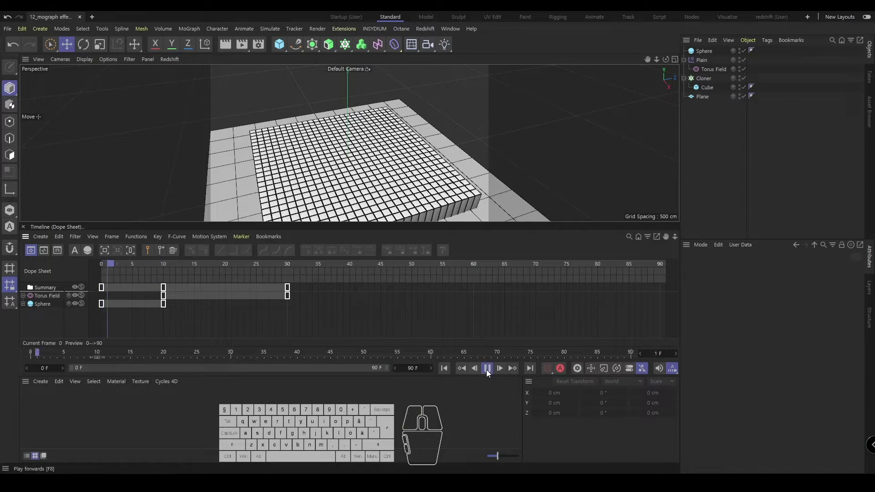
left_click(487, 369)
- Steepen the Sphere's drop F-curve with a near-vertical tangent of about 0.03 F and 232 cm at its frame 10 key, and play it back
left_click(53, 303)
left_click(44, 250)
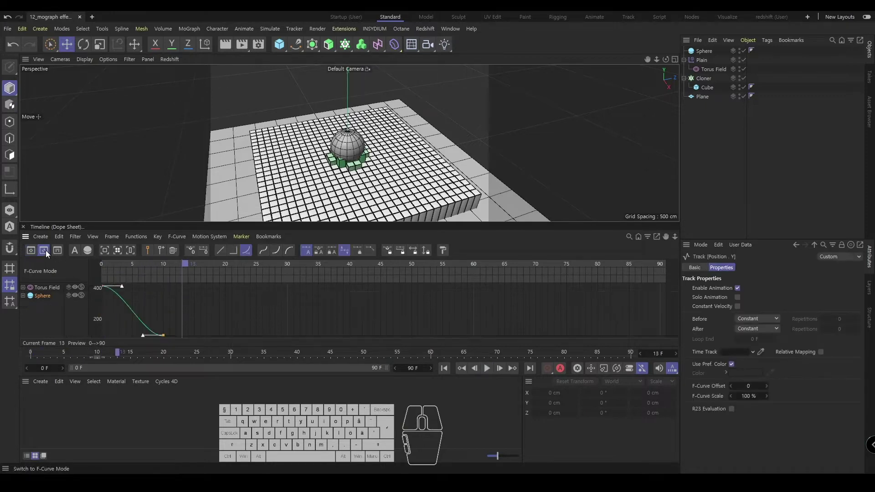
scroll(166, 313, "down", 5)
left_click(151, 302)
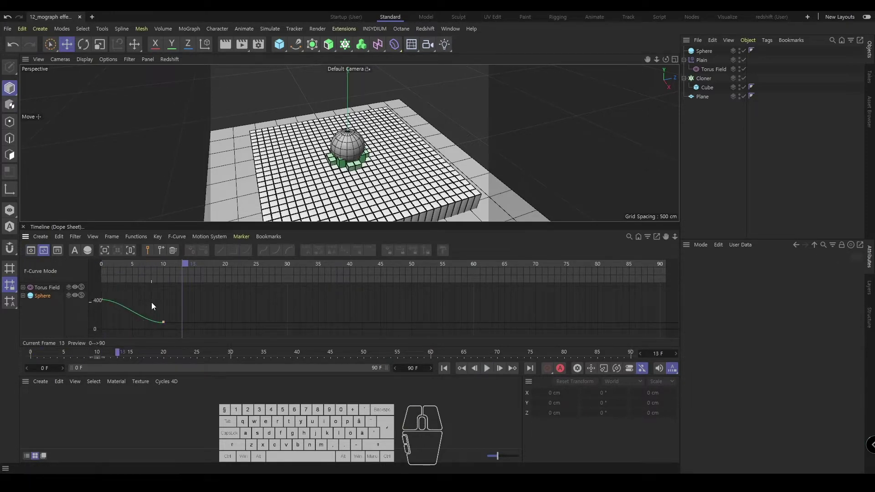
mouse_move(150, 308)
left_mouse_down()
mouse_move(185, 337)
mouse_move(155, 307)
mouse_move(163, 307)
left_mouse_up()
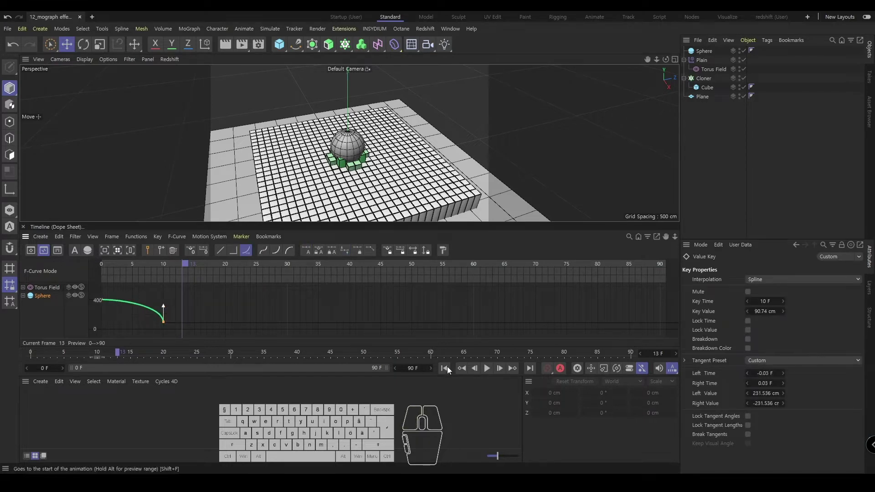
left_click(443, 368)
left_click(486, 368)
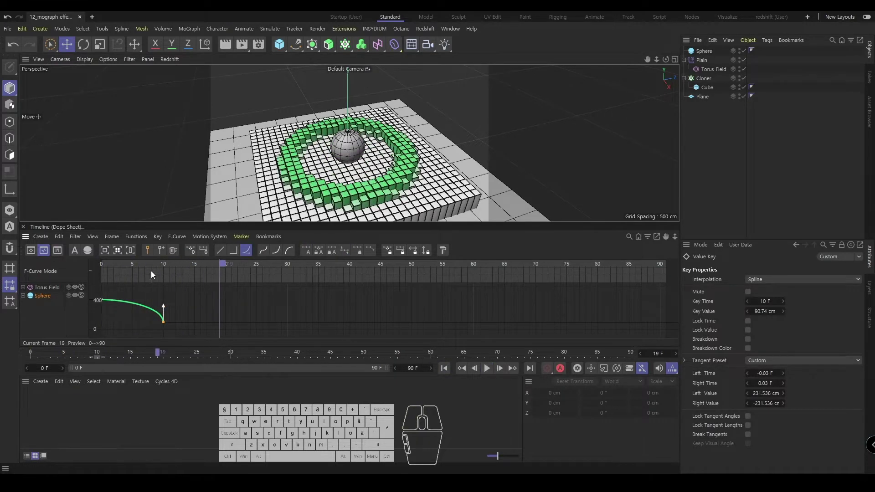
- Scrub to the moment before impact and shift both Torus Field radius keys to frames 8 and 28
mouse_move(112, 264)
left_mouse_down()
mouse_move(104, 264)
mouse_move(182, 273)
mouse_move(132, 263)
mouse_move(157, 267)
mouse_move(149, 269)
mouse_move(167, 292)
left_mouse_up()
left_click(30, 250)
left_click(47, 296)
- Steepen the start of the Torus Field's radius F-curve with a frame 8 tangent of about 0.57 F and 323 cm, and play it back
left_click(44, 250)
left_click(234, 319)
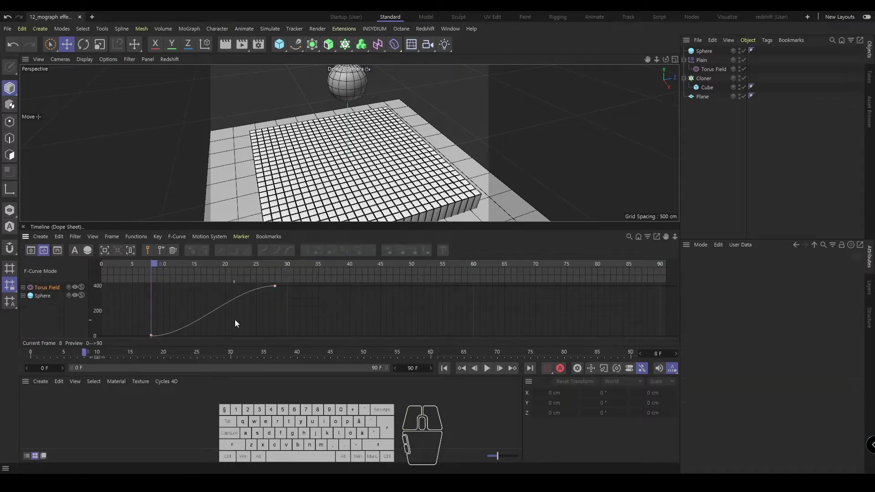
left_click(151, 328)
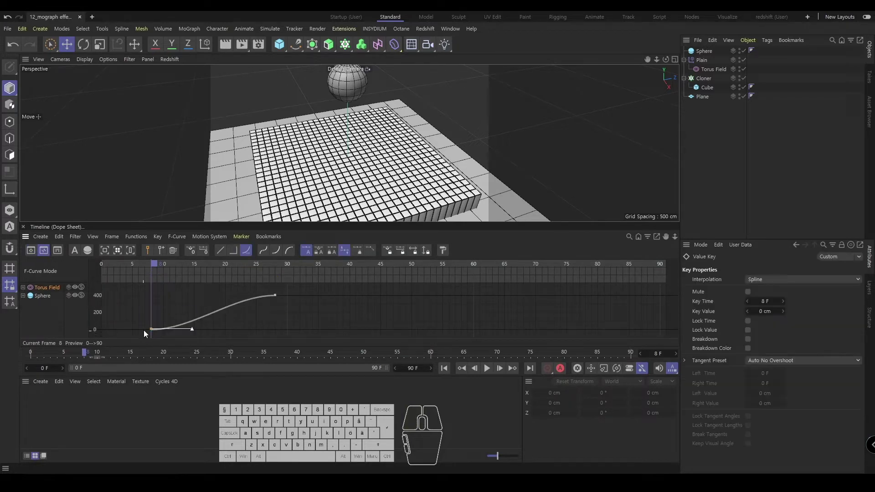
left_click_drag(193, 330, 156, 302)
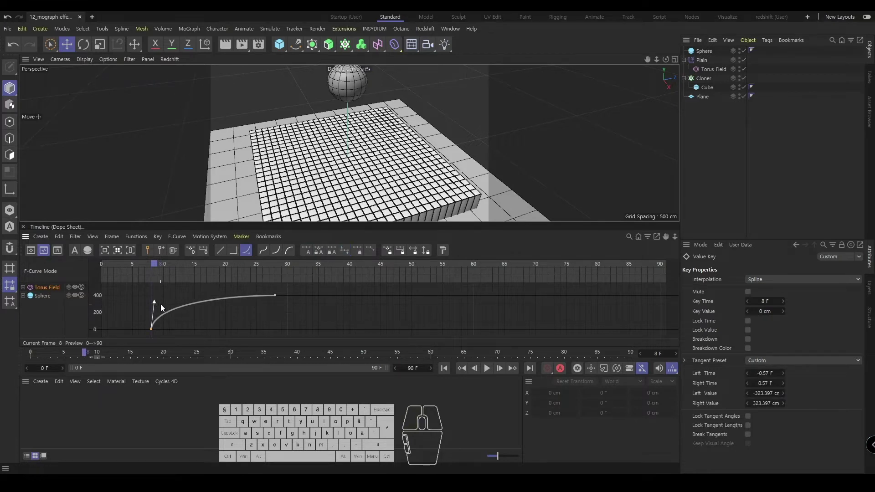
left_click(445, 368)
left_click(487, 370)
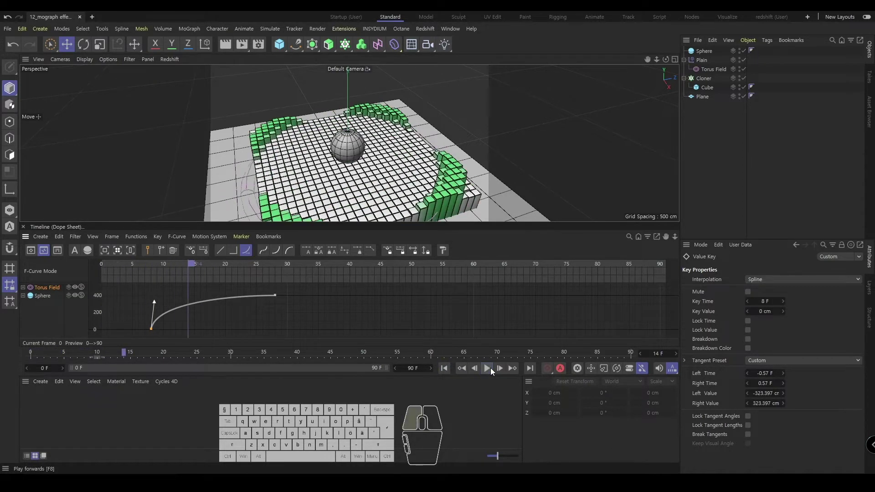
left_click(489, 369)
- Soften the Torus Field's frame 8 tangent to about 3.36 F and 226 cm and replay the animation
left_click_drag(206, 305, 146, 335)
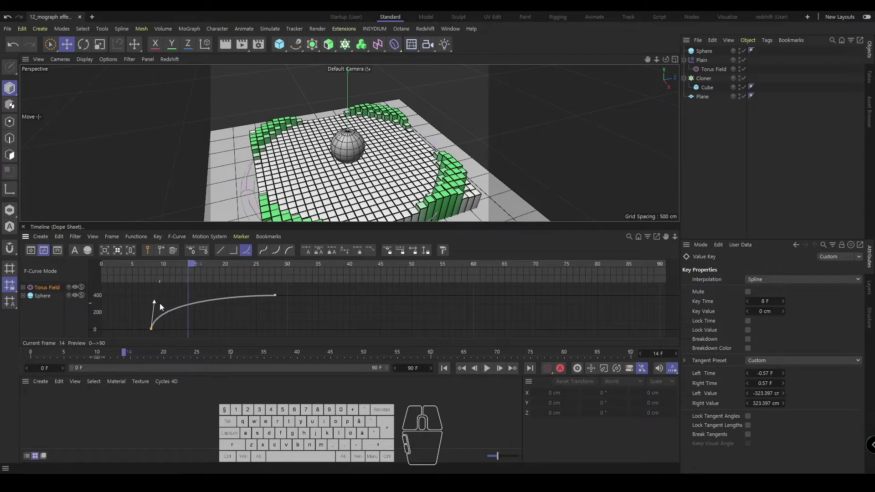
left_click_drag(154, 302, 173, 311)
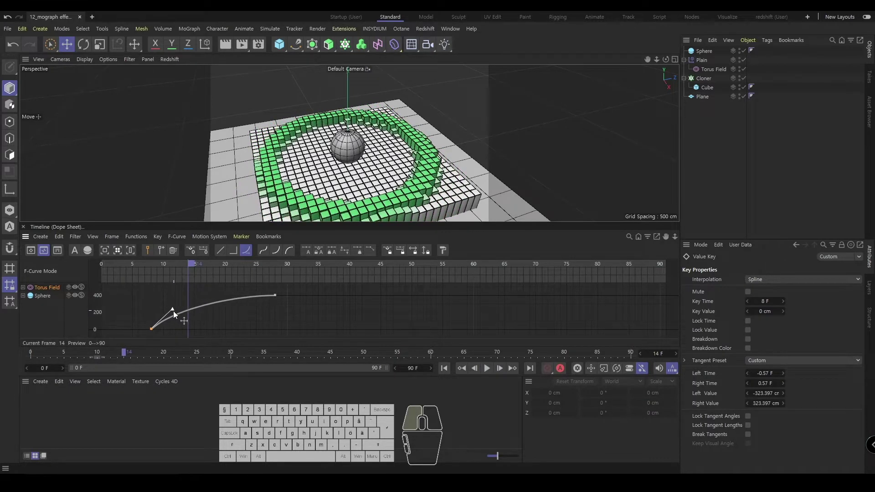
left_click(445, 368)
left_click(487, 368)
left_click(488, 369)
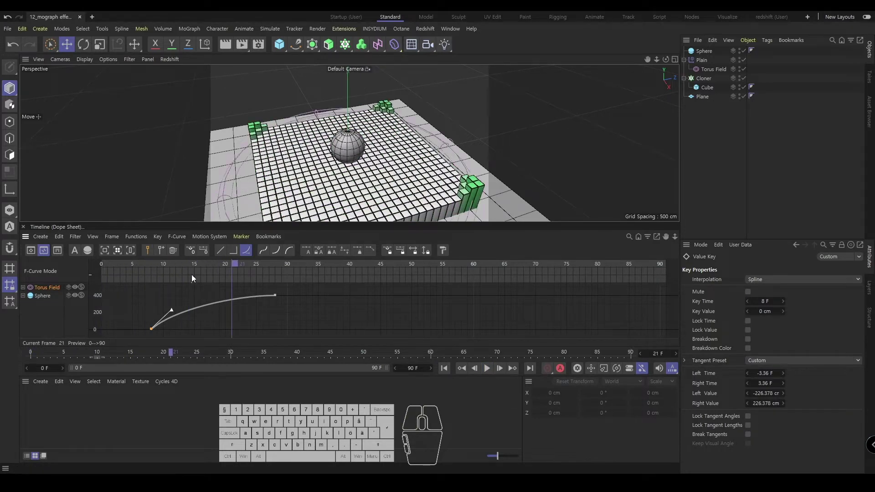
- Soften the tangent of the Sphere's frame 10 key in its F-curve to about 2.97 F and 215 cm
left_click_drag(107, 268, 144, 267)
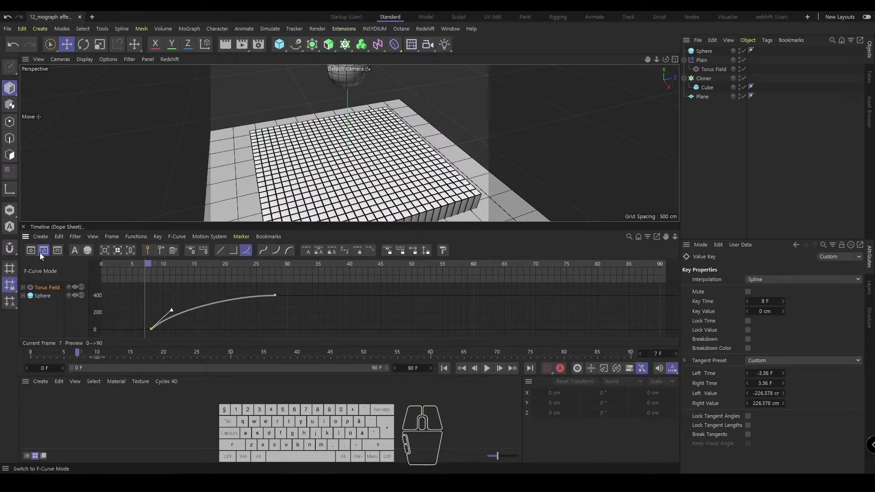
left_click(41, 295)
mouse_move(159, 296)
left_mouse_down()
mouse_move(185, 325)
mouse_move(144, 303)
left_mouse_up()
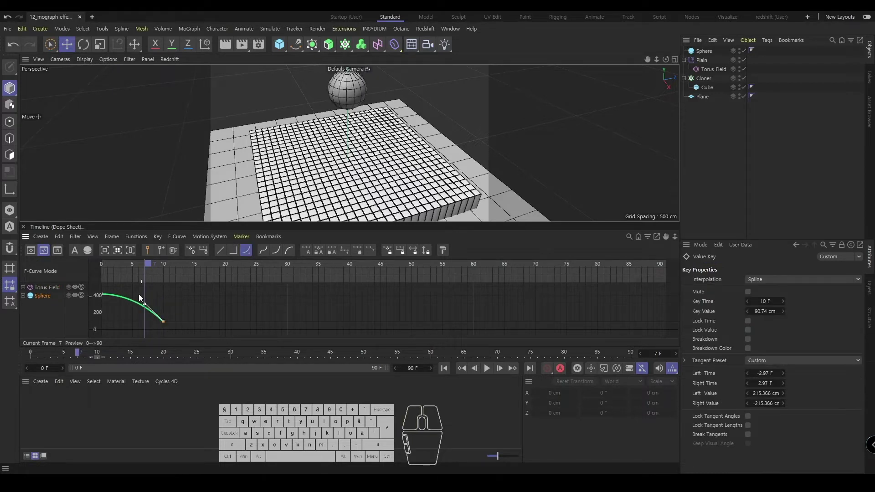
- Move the Sphere's landing key to frame 15 in the Dope Sheet and play the animation from the start
left_click(31, 250)
left_click_drag(163, 303, 194, 308)
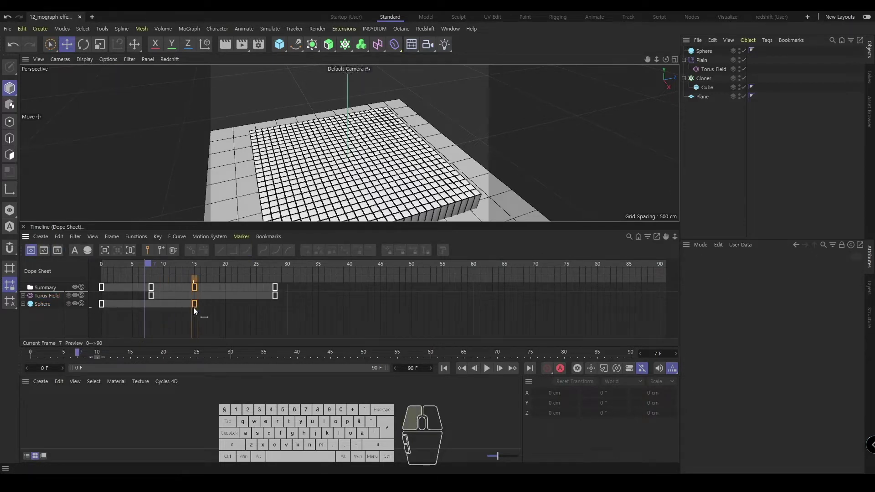
left_click(444, 368)
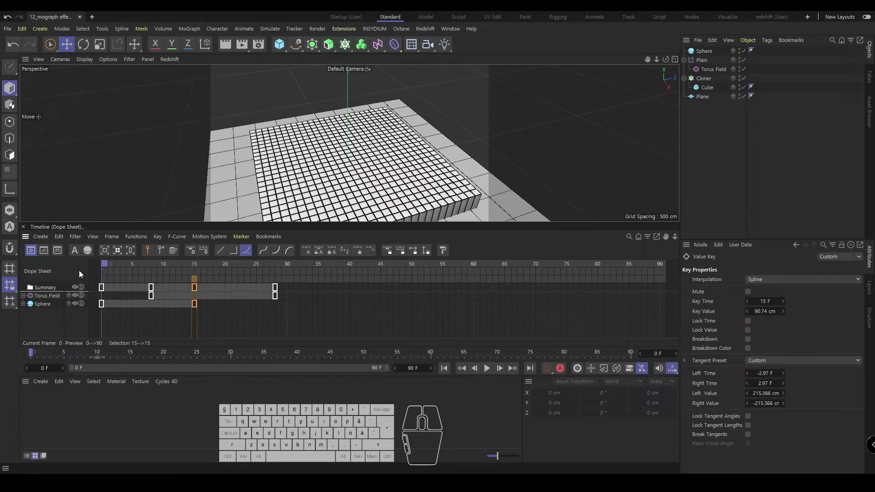
left_click(487, 368)
left_click(487, 368)
- Shift the Torus Field's keys so the first sits on frame 12, and extend the last key to frame 40
left_click(110, 269)
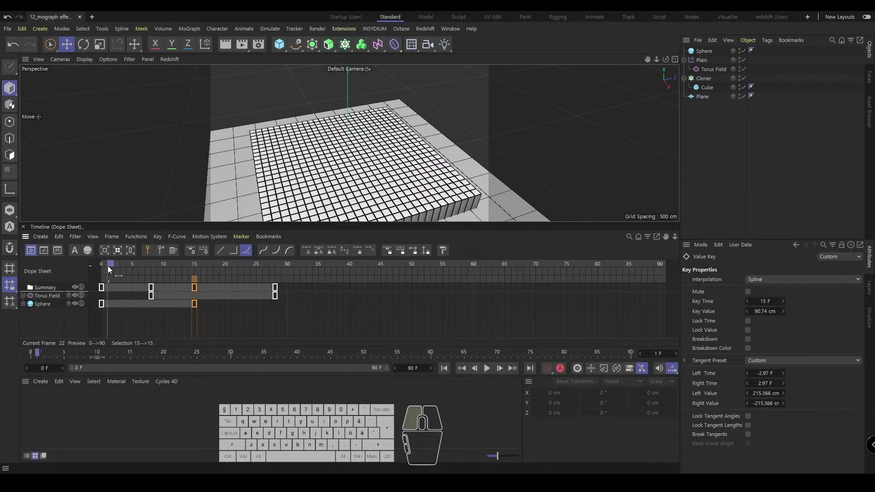
left_click_drag(110, 270, 220, 278)
left_click(48, 296)
left_click(395, 315)
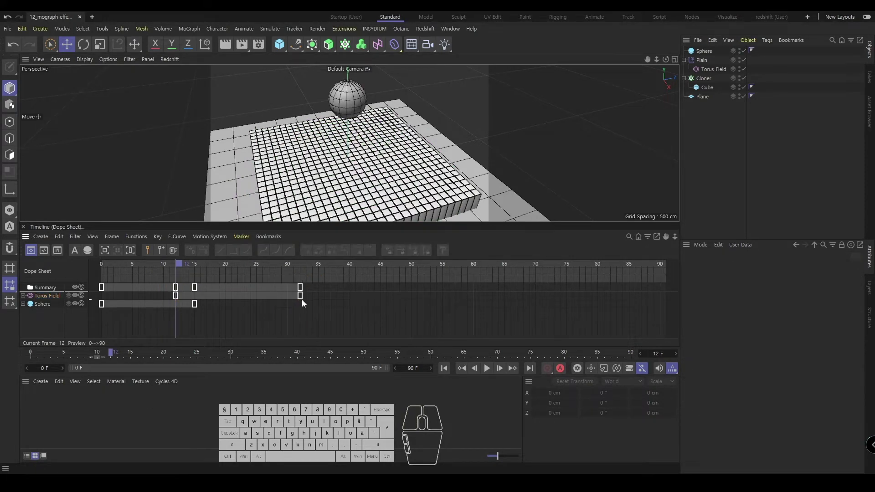
left_click_drag(302, 300, 324, 299)
left_click(431, 325)
- Play the animation from the start and scrub through the sphere's landing to check the ripple timing
left_click(445, 369)
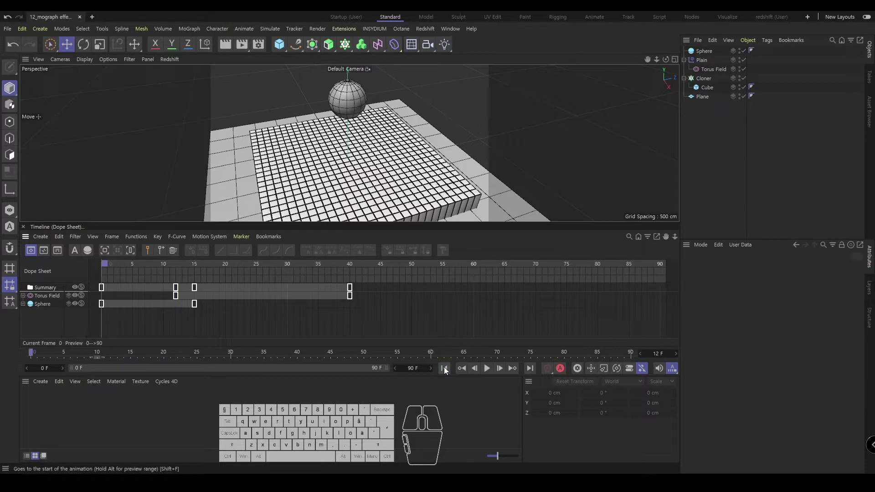
left_click(487, 367)
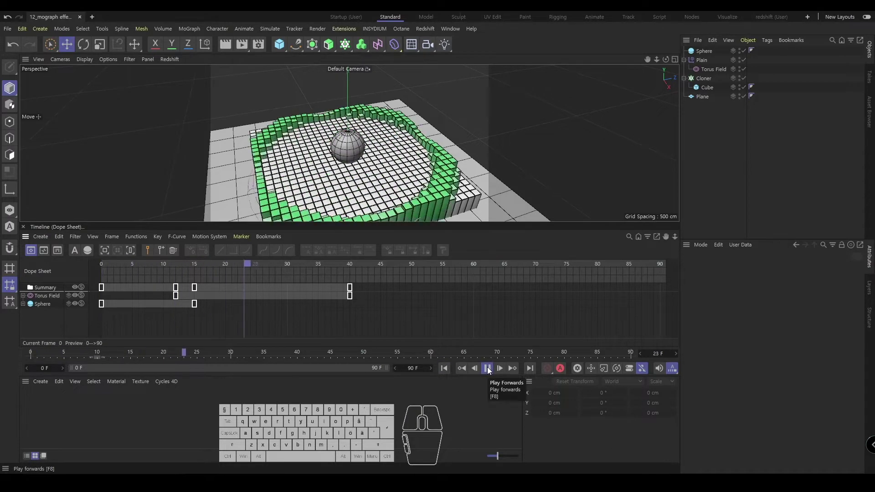
left_click_drag(198, 267, 148, 267)
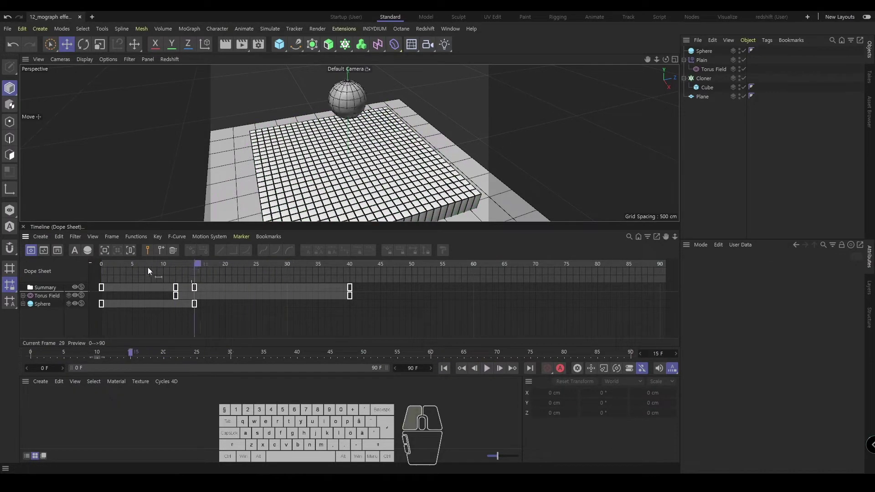
left_click(485, 368)
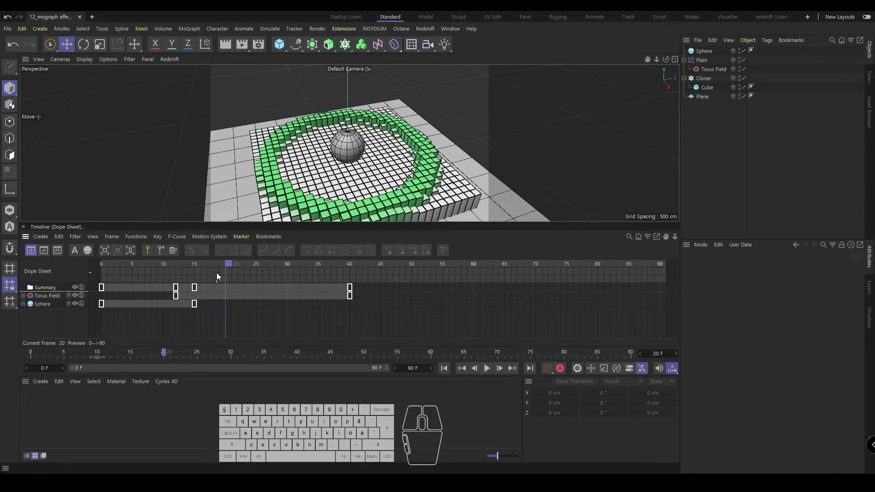
left_click_drag(215, 264, 226, 281)
- Shift both Torus Field keys to frames 14 and 42, play the animation back and clear the selection
left_click(49, 295)
left_click(177, 264)
left_click_drag(171, 261, 201, 262)
left_click(443, 368)
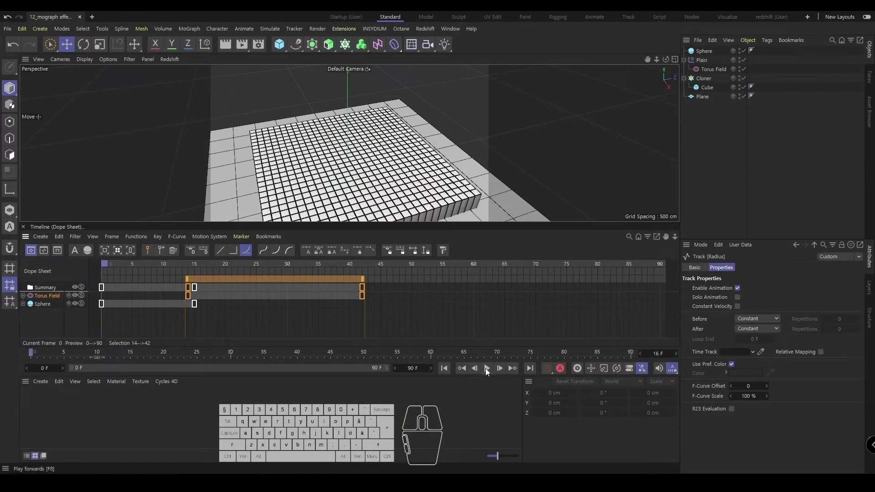
left_click(486, 368)
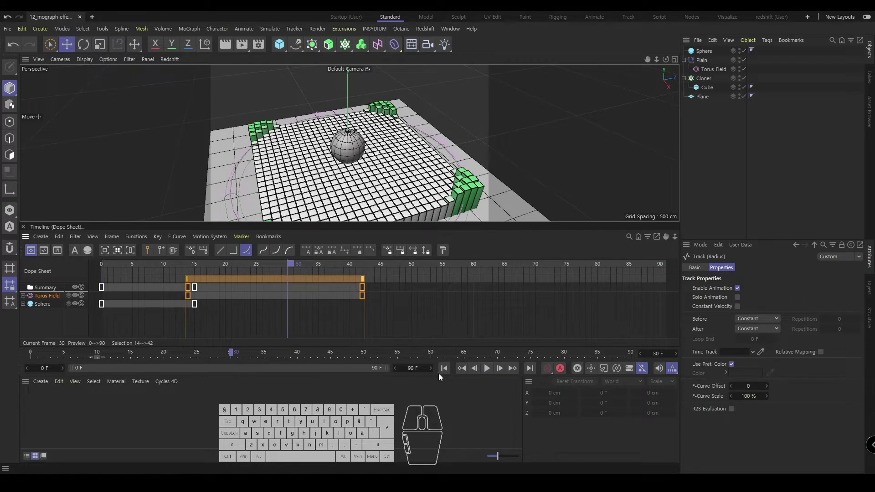
left_click(483, 371)
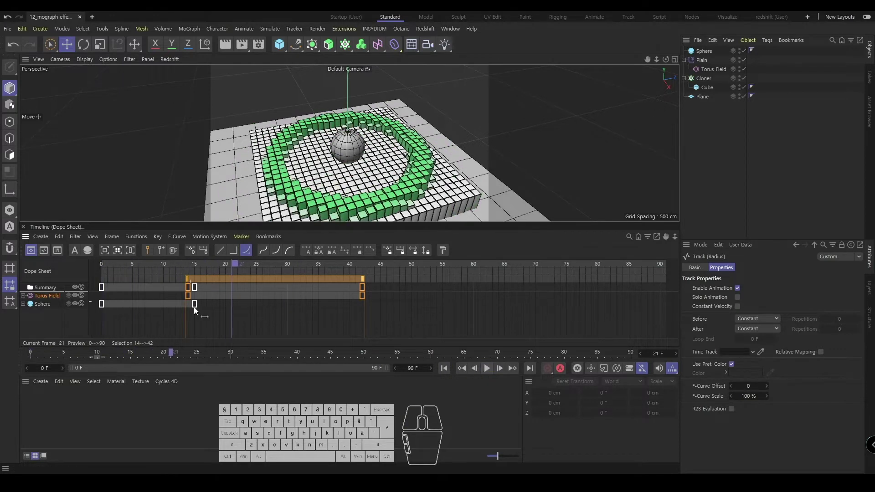
left_click(732, 162)
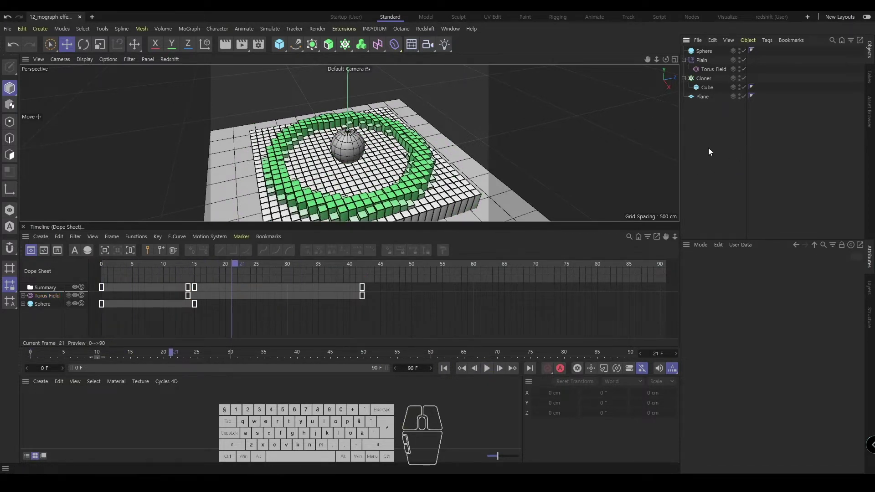
- Shrink the docked timeline to enlarge the viewport and play the ripple from the start, stopping at frame 19
left_click(358, 175)
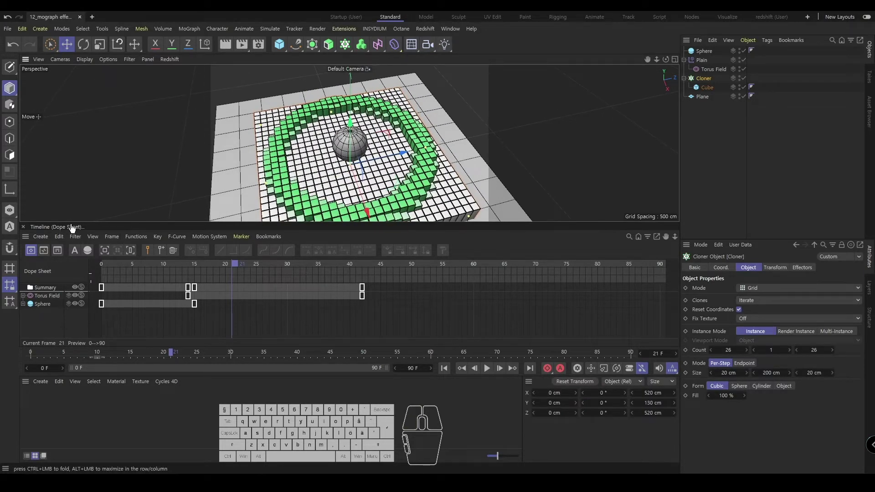
left_click_drag(72, 228, 73, 324)
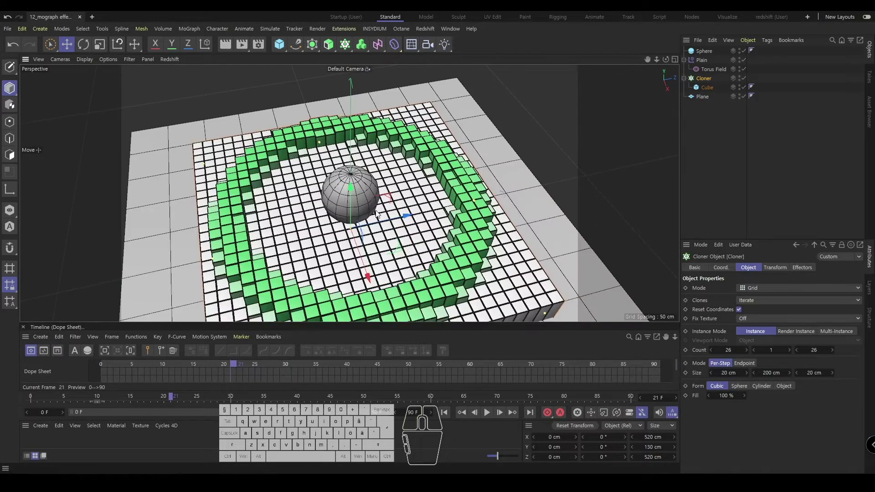
middle_click_drag(375, 210, 387, 192, "alt")
left_click_drag(365, 189, 399, 159, "alt")
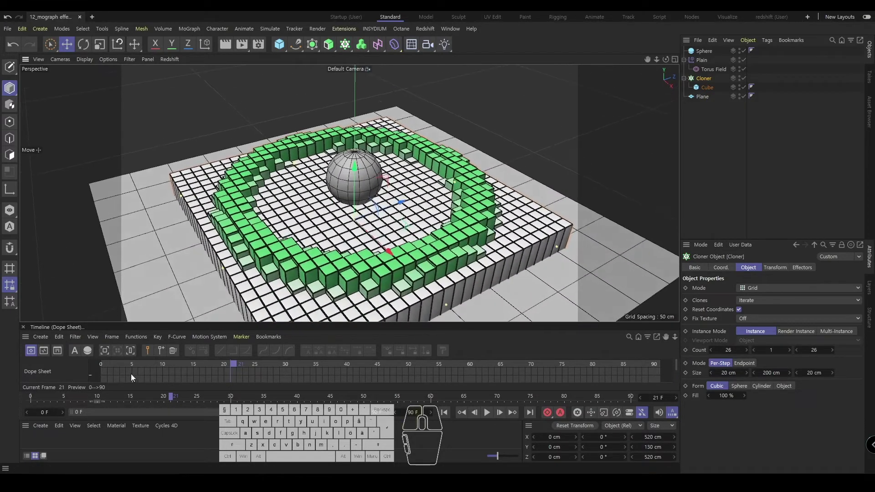
left_click_drag(189, 359, 103, 370)
left_click(487, 412)
left_click(487, 412)
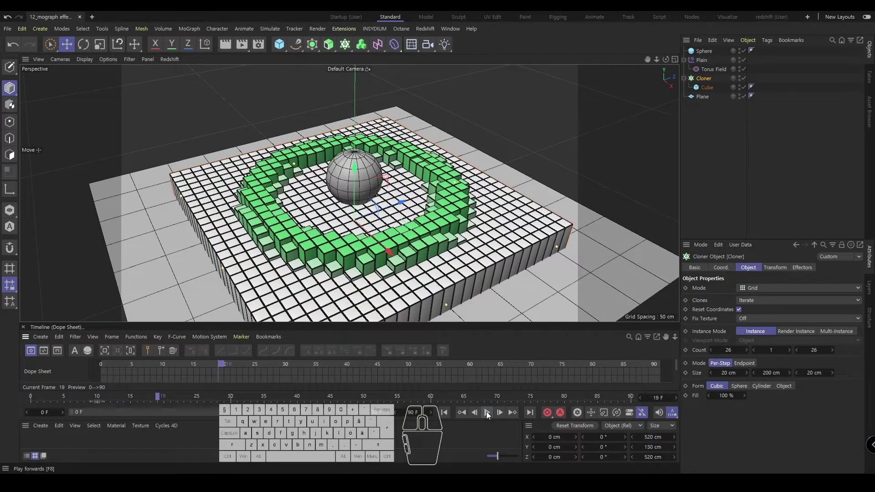
- Duplicate the Cube inside the Cloner and nest the copy under the original Cube
left_click_drag(403, 209, 400, 217, "alt")
right_click_drag(400, 217, 416, 215, "alt")
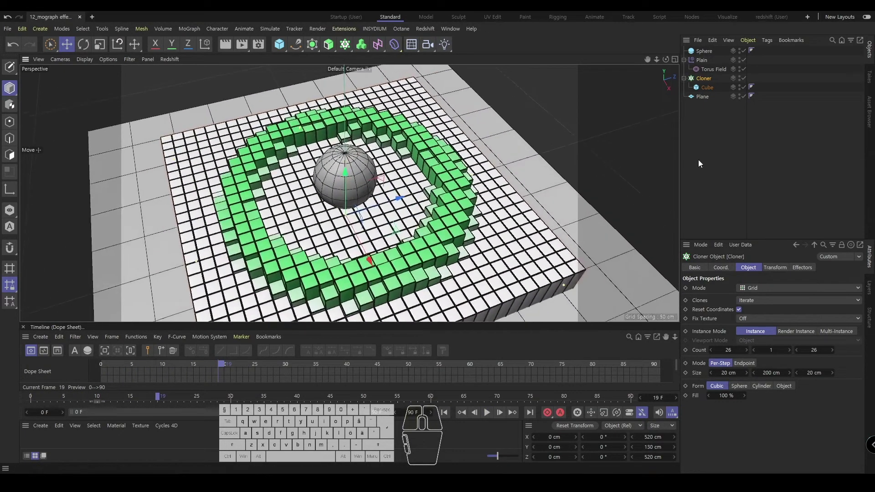
left_click(698, 161)
left_click_drag(708, 87, 711, 96)
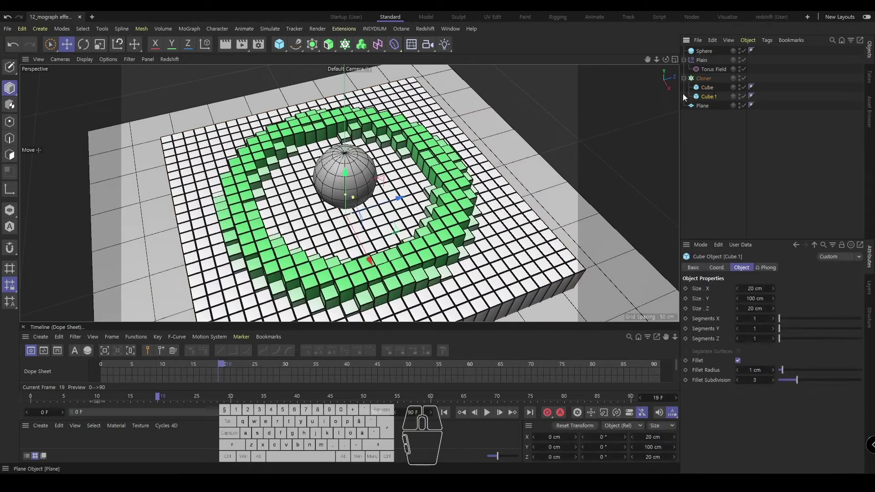
left_click(716, 121)
left_click(713, 97)
- Set the nested cube's size to 17 cm in X, 98 cm in Y and 17 cm in Z
left_click(754, 288)
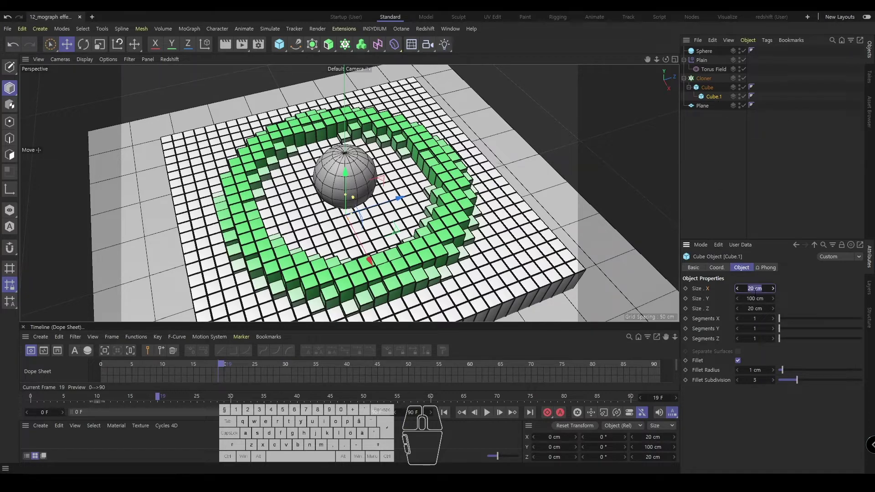
type("17")
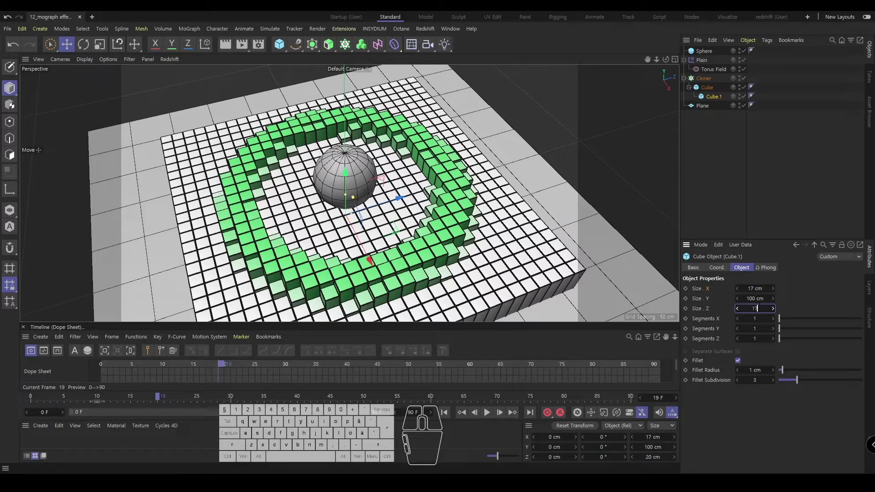
double_click(757, 299)
type("98")
key("Return")
left_click(729, 164)
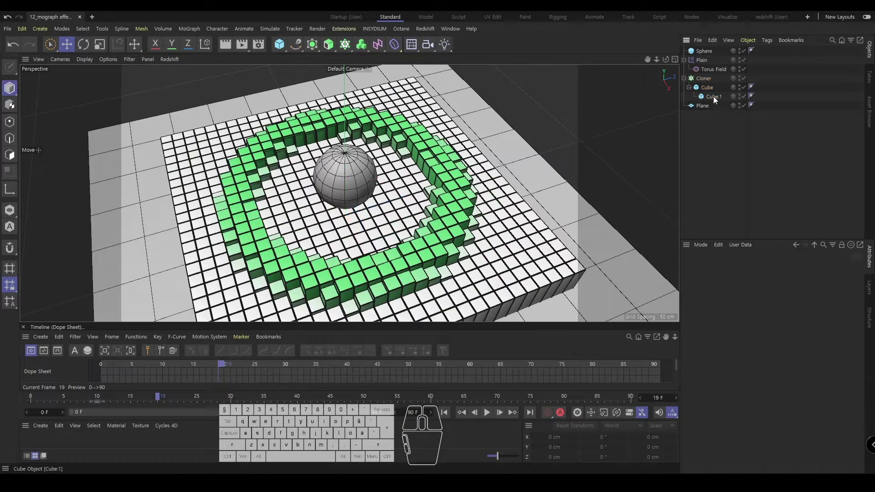
- Add a Display tag to the parent Cube and enable its shading mode, set to Lines
left_click(706, 88)
right_click(707, 89)
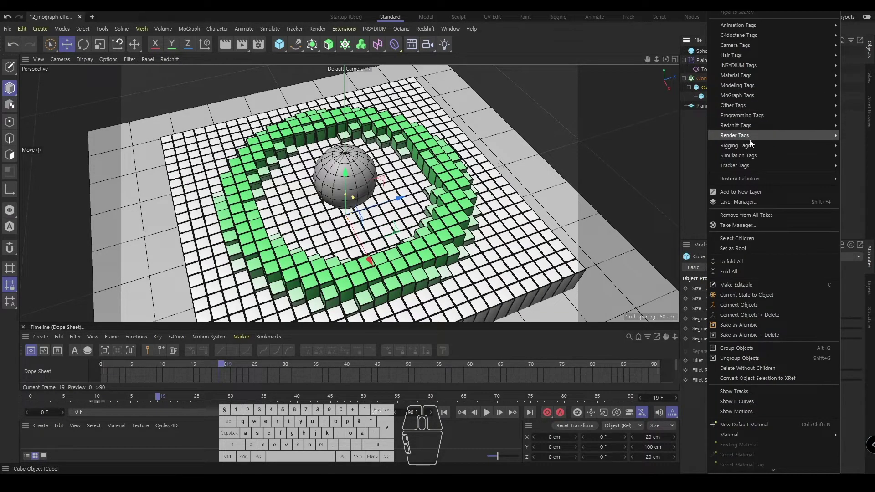
mouse_move(750, 140)
left_click(673, 153)
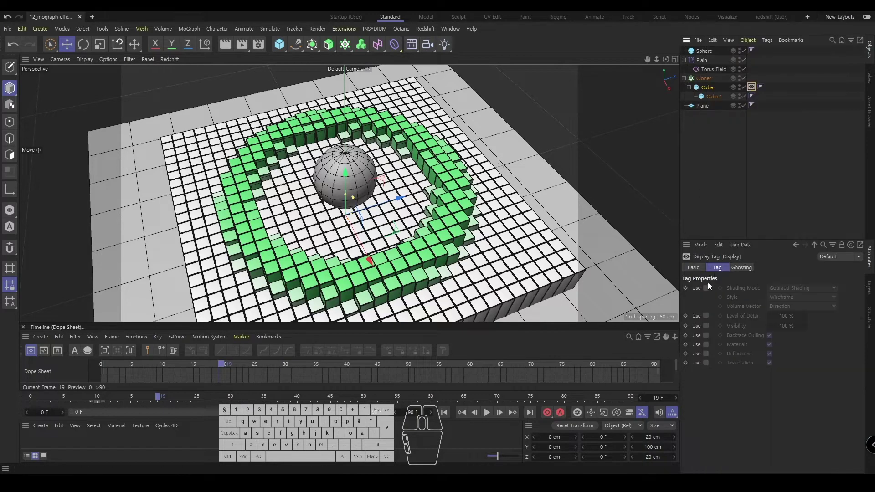
left_click(696, 288)
left_click(780, 290)
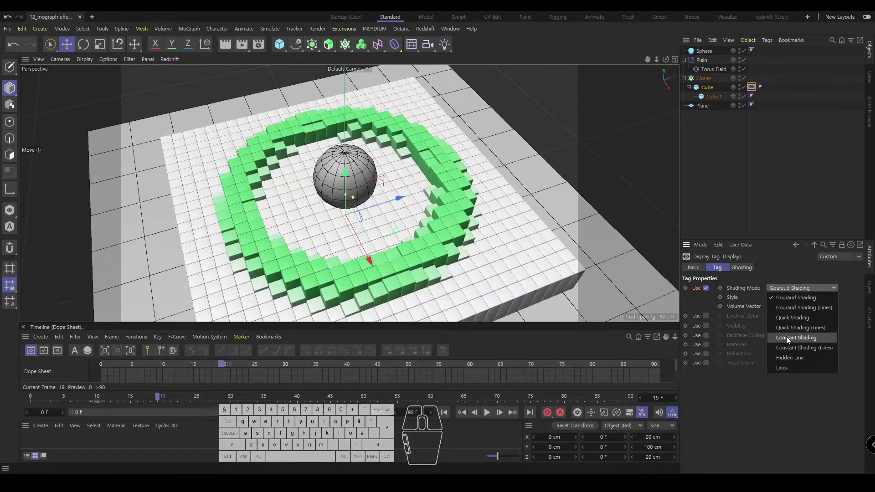
left_click(794, 369)
left_click(783, 177)
mouse_move(385, 205)
left_mouse_down("alt")
mouse_move(440, 161)
mouse_move(479, 354)
left_mouse_up("alt")
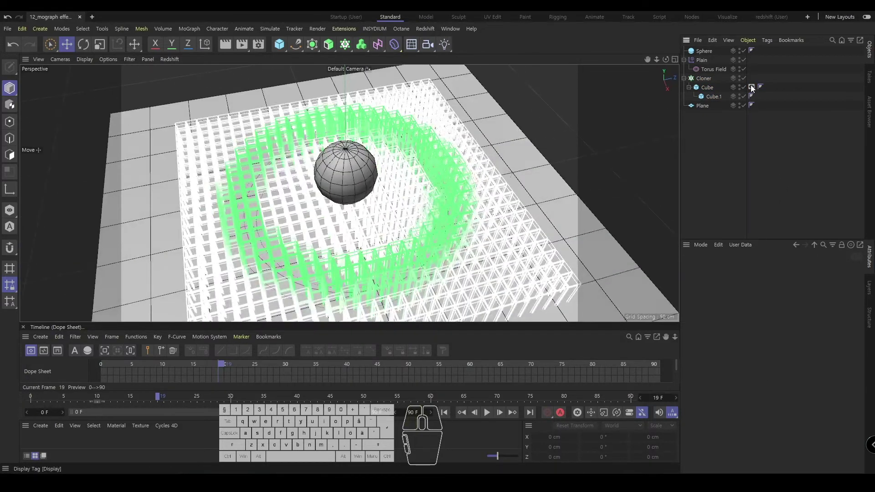
- Copy the parent Cube's Display tag onto the nested cube and set the copy's shading mode to Gouraud Shading (Lines)
left_click_drag(751, 88, 761, 97, "ctrl")
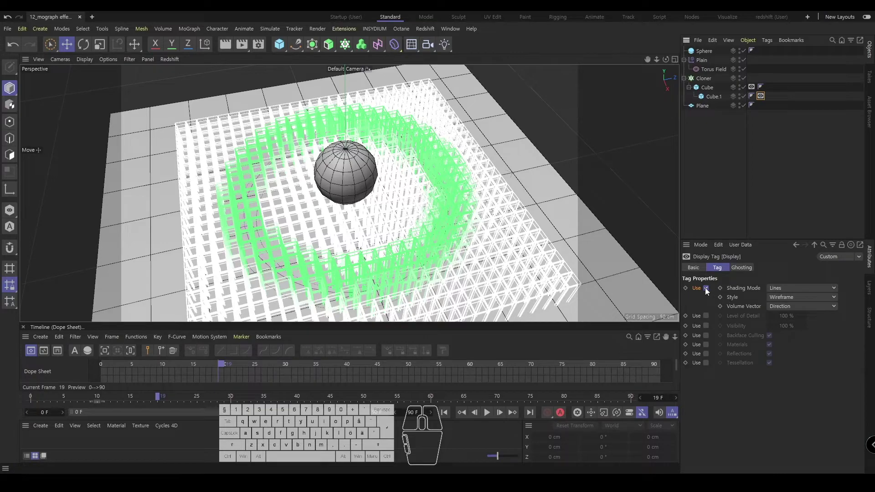
left_click(777, 288)
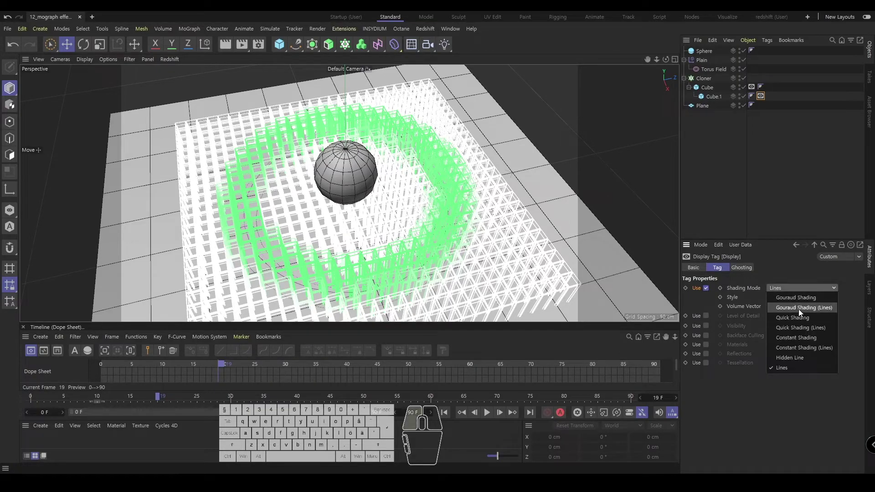
left_click(798, 308)
left_click_drag(451, 191, 453, 136, "alt")
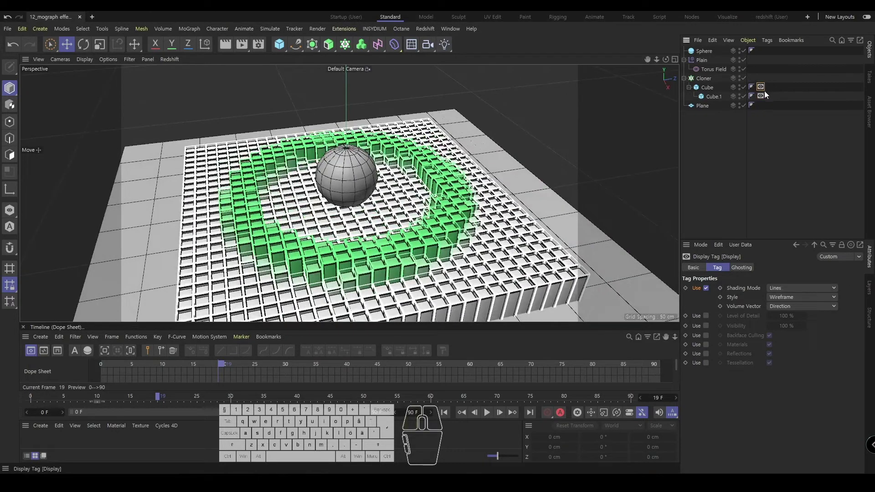
left_click(715, 150)
- Play the animation from the start, stop it at frame 21 and save the project
left_click(444, 412)
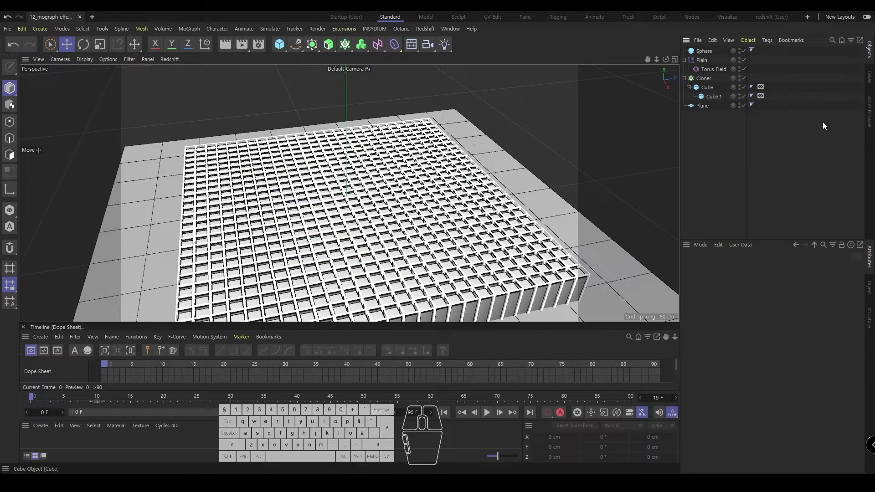
left_click(487, 412)
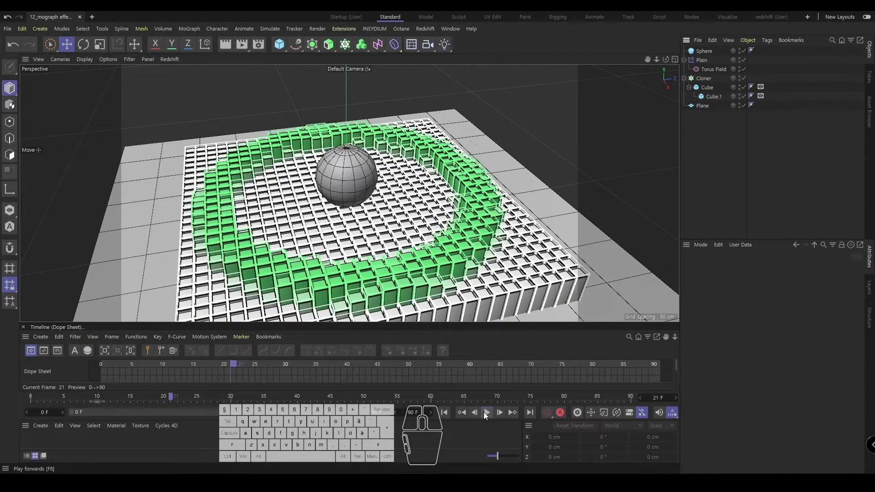
key("ctrl+s")
- Collapse the Cloner and Plain effector hierarchies and group both objects into a null
left_click_drag(405, 191, 412, 209, "alt")
right_click_drag(412, 209, 366, 205, "alt")
middle_click_drag(367, 205, 371, 168, "alt")
right_click_drag(372, 169, 401, 170, "alt")
left_click(684, 78)
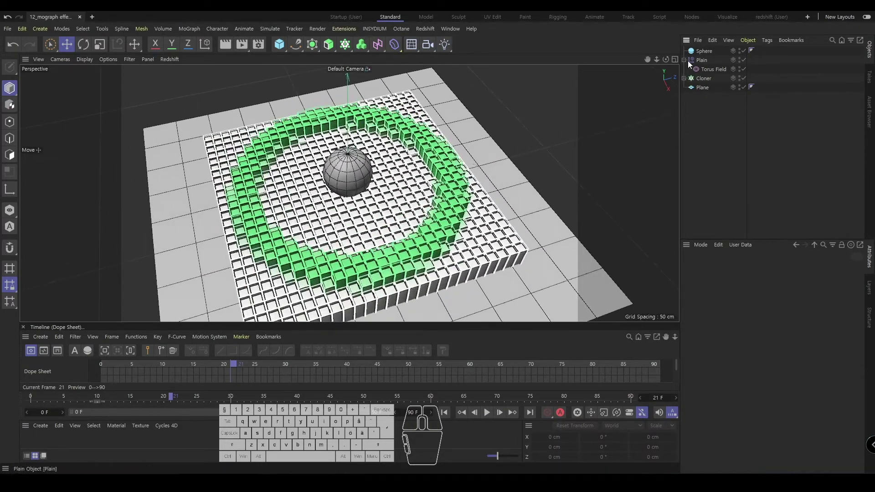
left_click(684, 60)
left_click(701, 68)
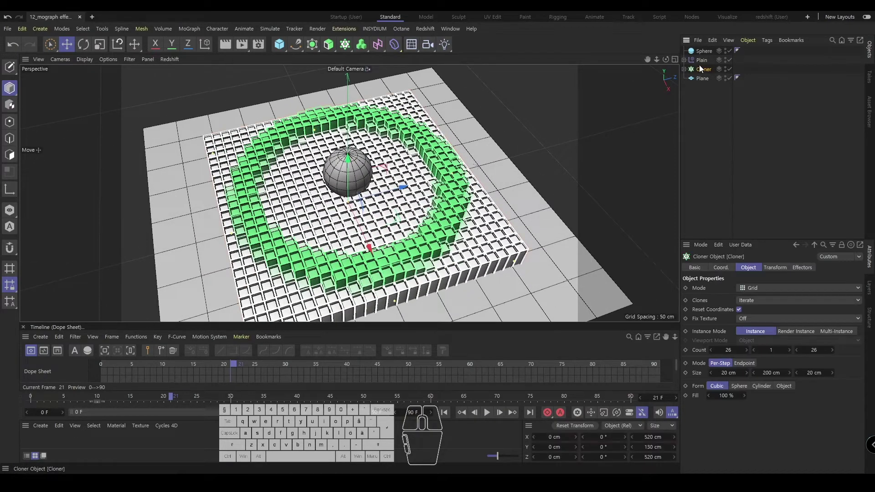
left_click(700, 63, "shift")
key("alt+g")
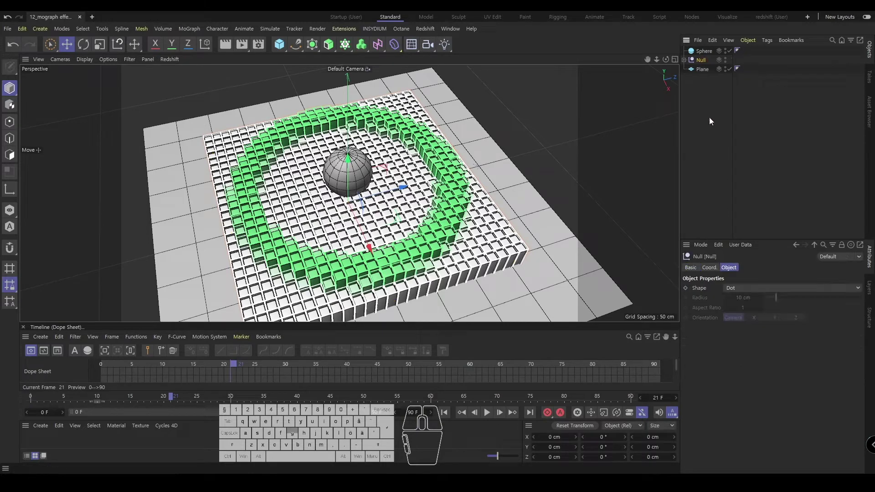
- Rename the group null 01 and collapse its hierarchy
left_click(699, 60)
double_click(699, 60)
type("01")
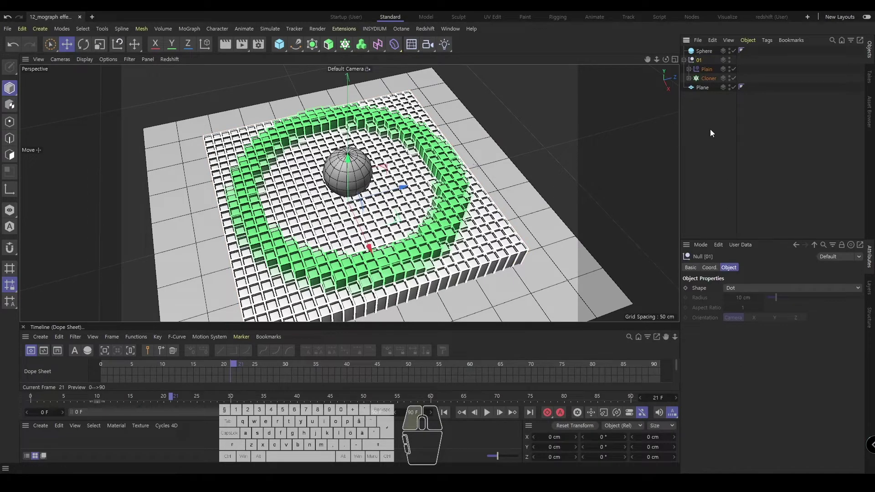
key("Return")
left_click(683, 60)
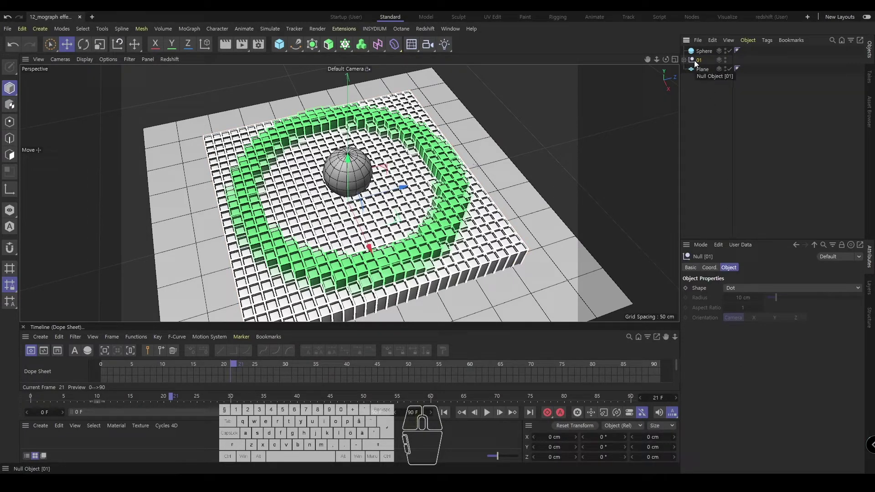
- Duplicate the null 01 and open the effector list of the copied Cloner
left_click_drag(694, 60, 684, 57, "ctrl")
left_click(684, 59)
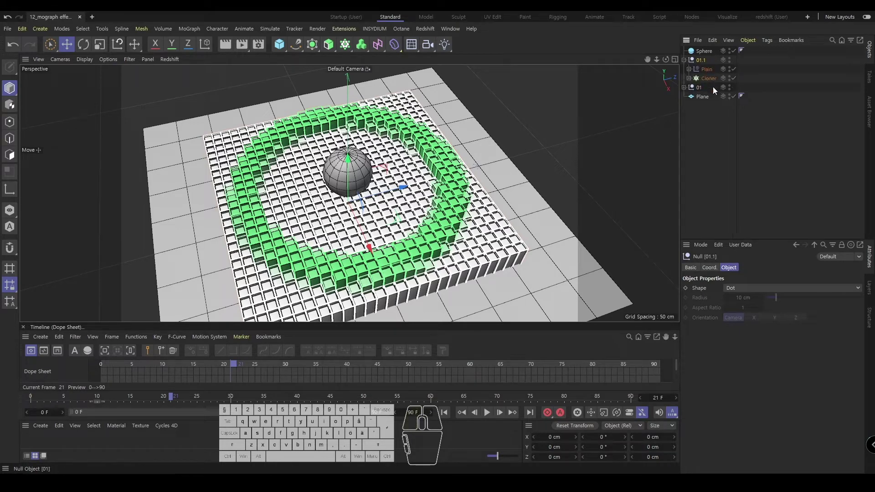
left_click(708, 78)
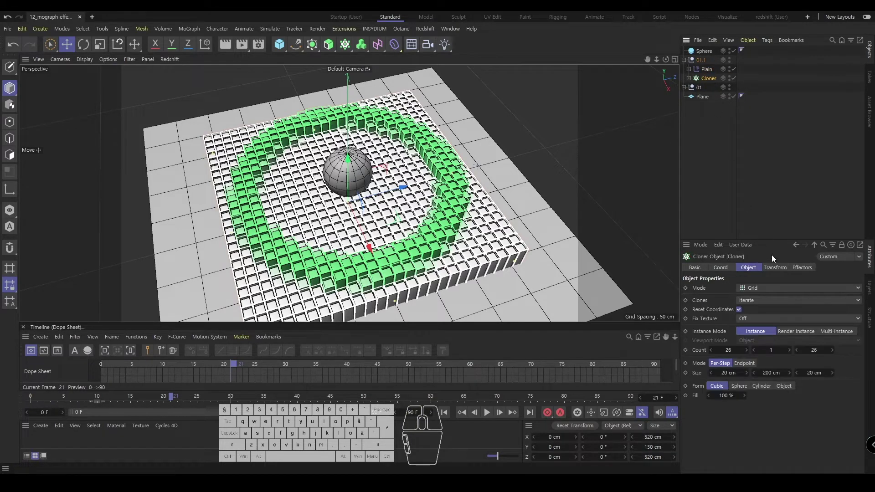
left_click(802, 268)
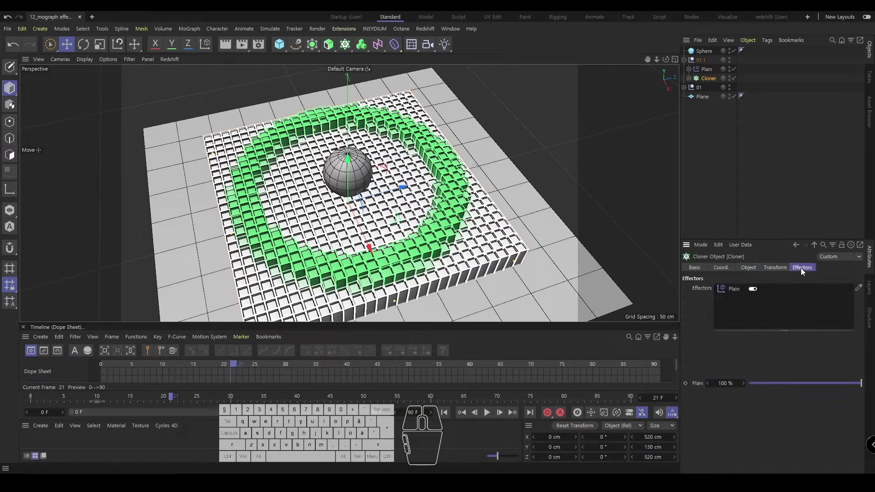
- Rename the original group's Plain effector 01 and the duplicated group's Plain effector 02
left_click(684, 87)
double_click(703, 97)
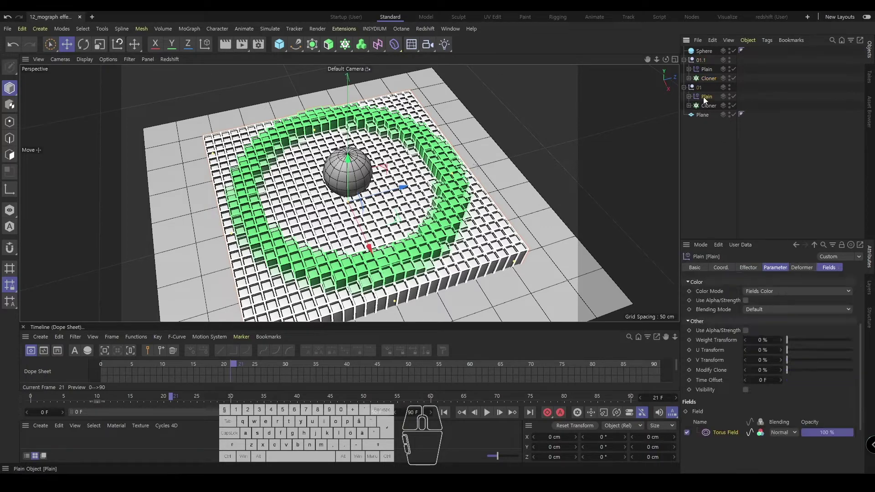
type("01")
key("Return")
double_click(703, 69)
type("02")
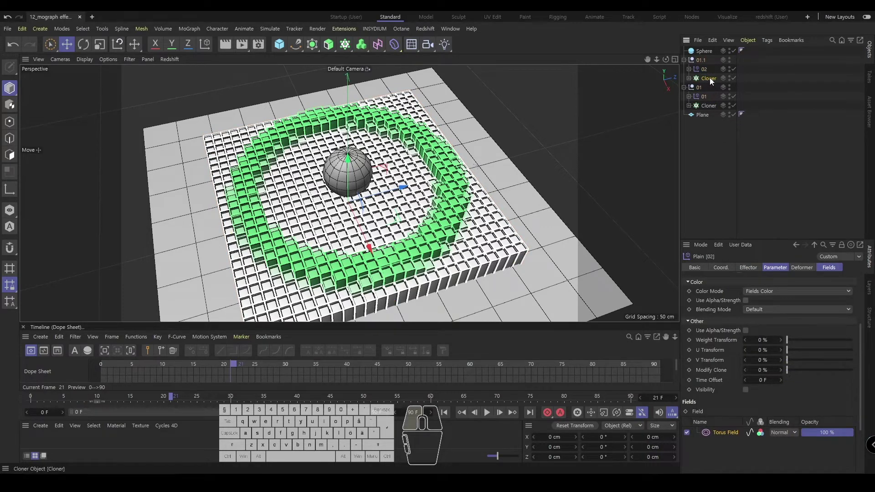
- Check the copied Cloner's effector list for its link to effector 02
left_click(709, 78)
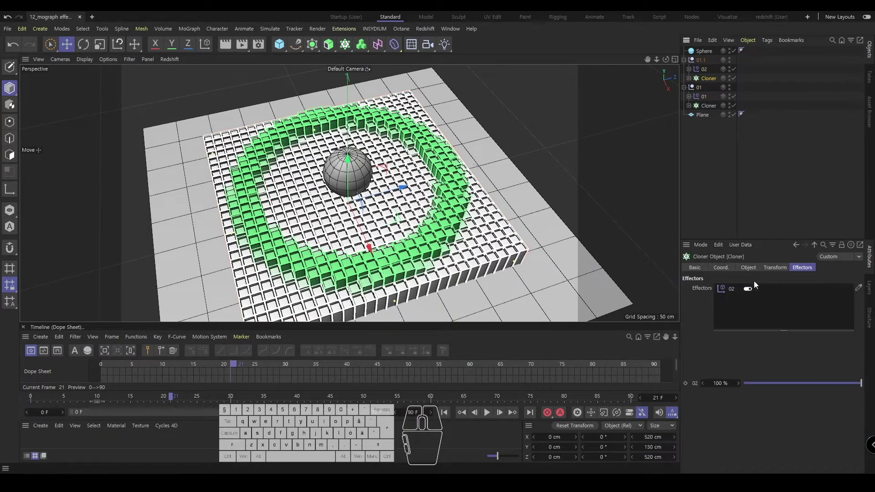
left_click(748, 160)
left_click(713, 79)
left_click(727, 288)
left_click_drag(701, 71, 745, 322)
left_click(729, 173)
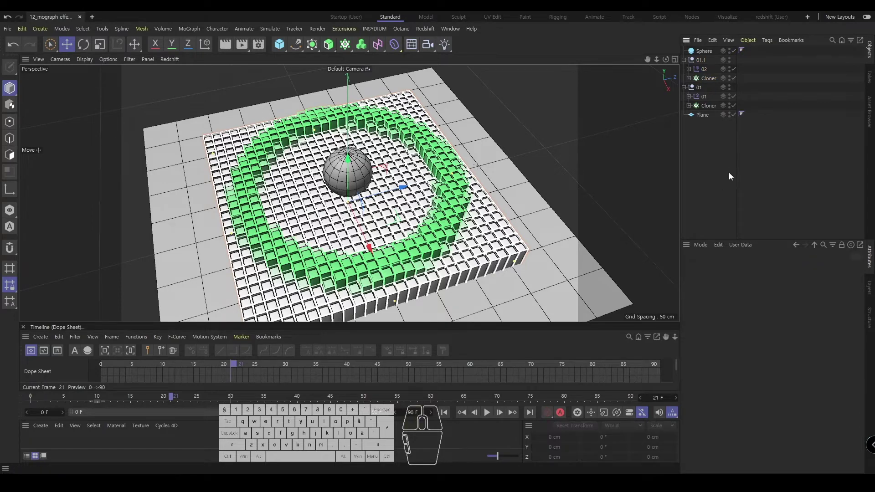
left_click(707, 78)
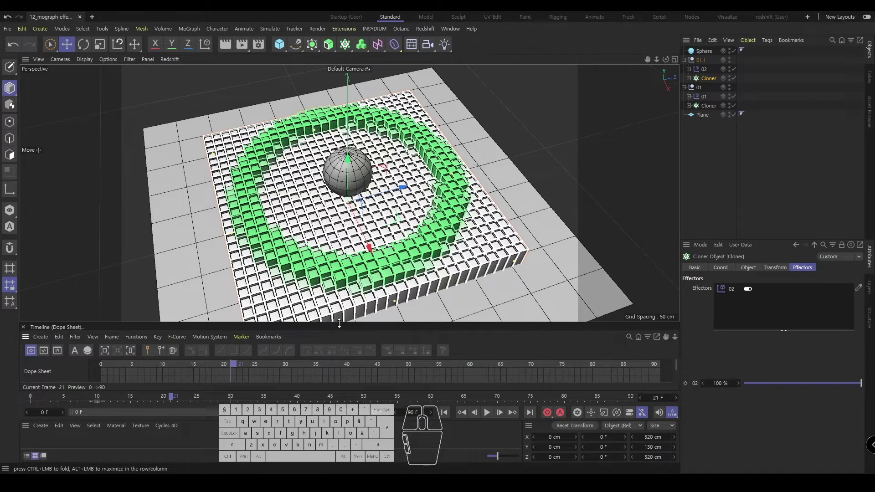
- Enlarge the docked timeline, then rename the original Torus Field 01 and the duplicated one 02
left_click_drag(338, 322, 339, 249)
left_click(299, 340)
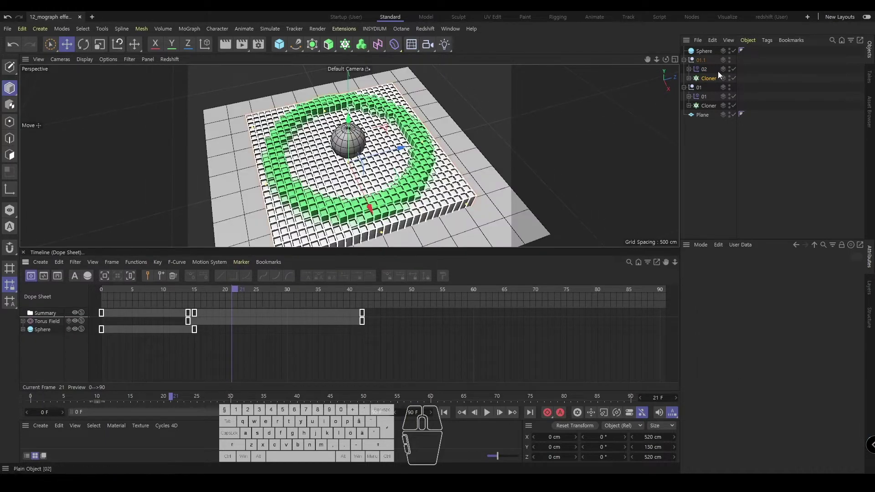
left_click(689, 69)
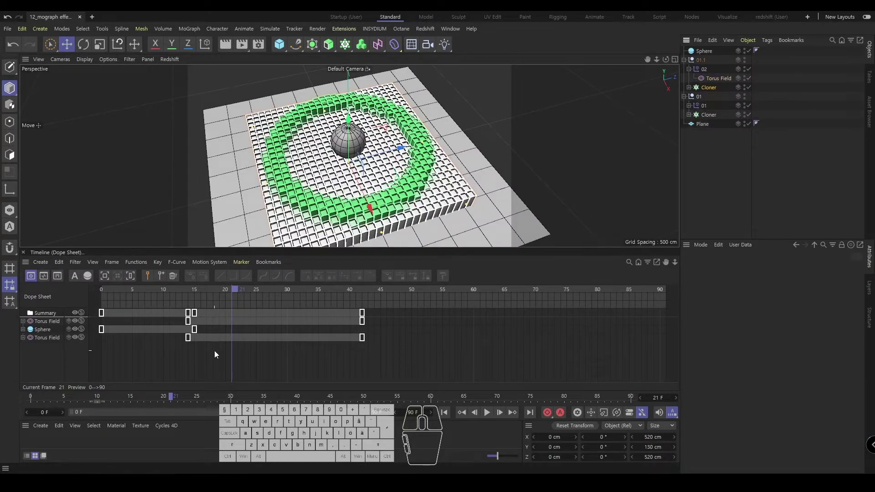
left_click(688, 105)
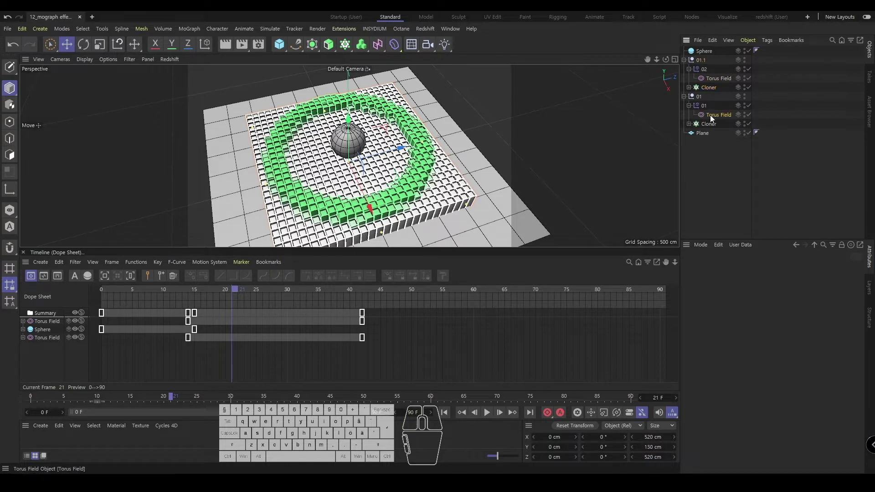
left_click(709, 115)
double_click(720, 78)
type("02")
key("Return")
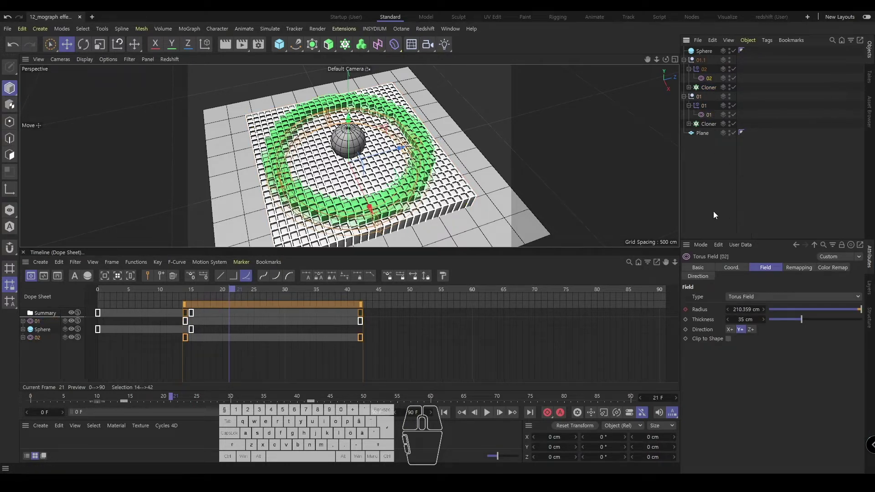
- Shift both keys of Torus Field 02 to frames 18 and 46 and play the animation from the start
left_click(133, 354)
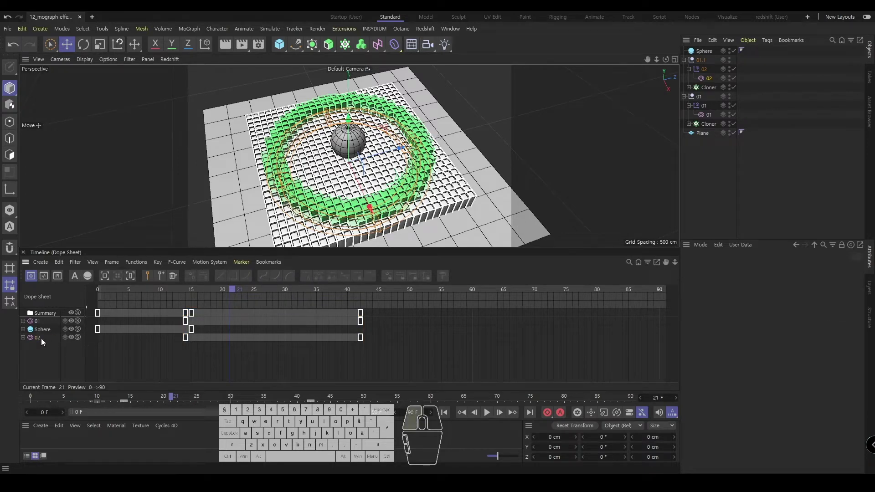
left_click(41, 337)
left_click_drag(204, 307, 232, 309)
left_click(350, 365)
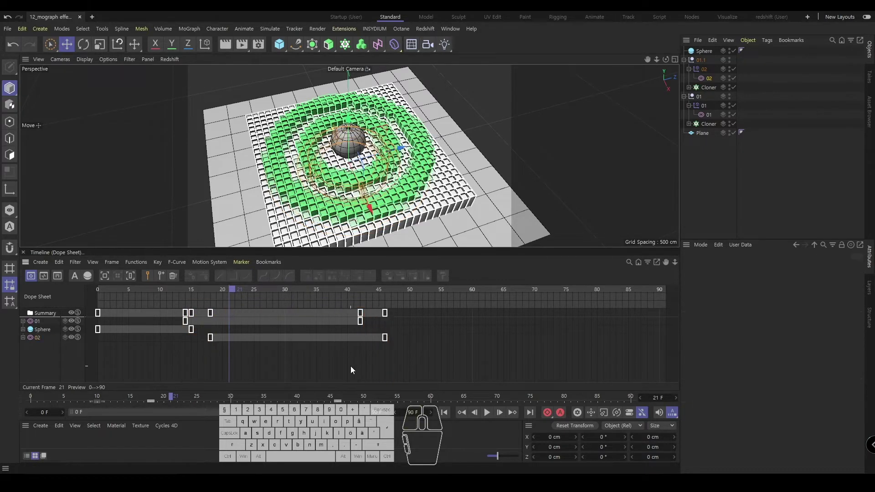
left_click(444, 412)
left_click(487, 412)
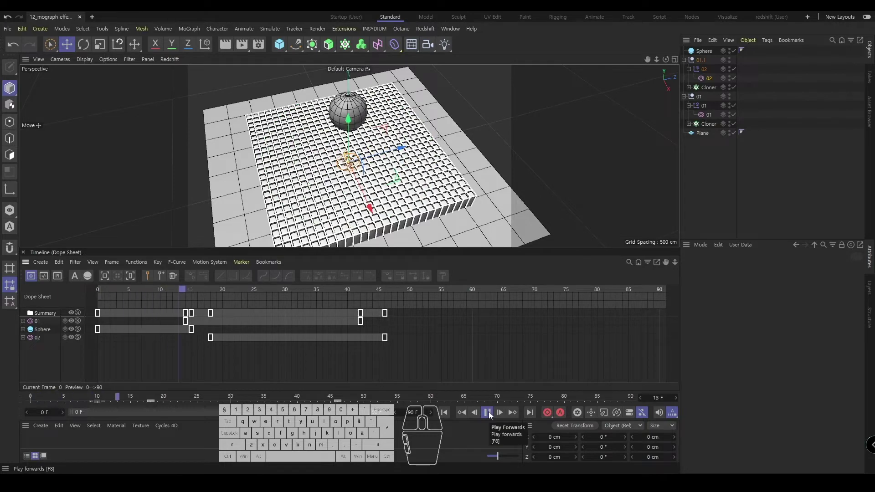
left_click(487, 413)
- Shift both keys of Torus Field 02 to frames 16 and 44 and play the ripples from the start, stopping at frame 22
left_click_drag(250, 303, 215, 307)
left_click(38, 337)
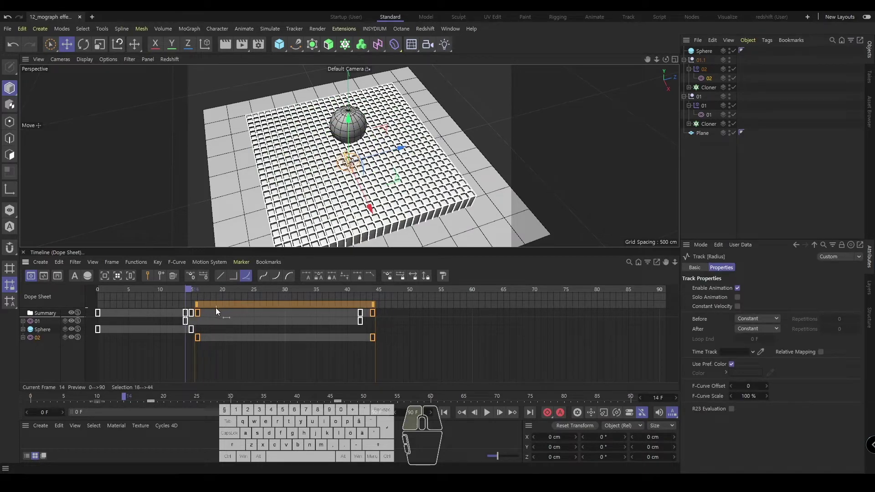
left_click(444, 412)
left_click(495, 413)
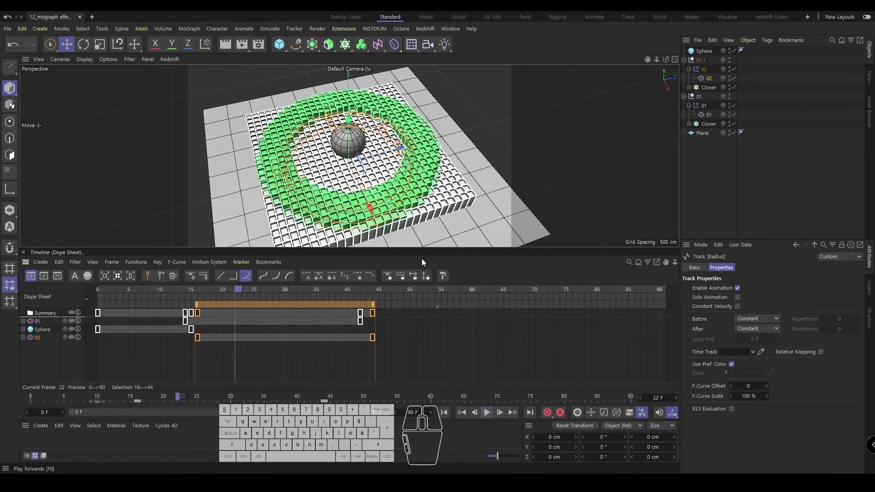
right_click_drag(360, 146, 396, 146, "alt")
left_click_drag(361, 147, 363, 136, "alt")
left_click(722, 167)
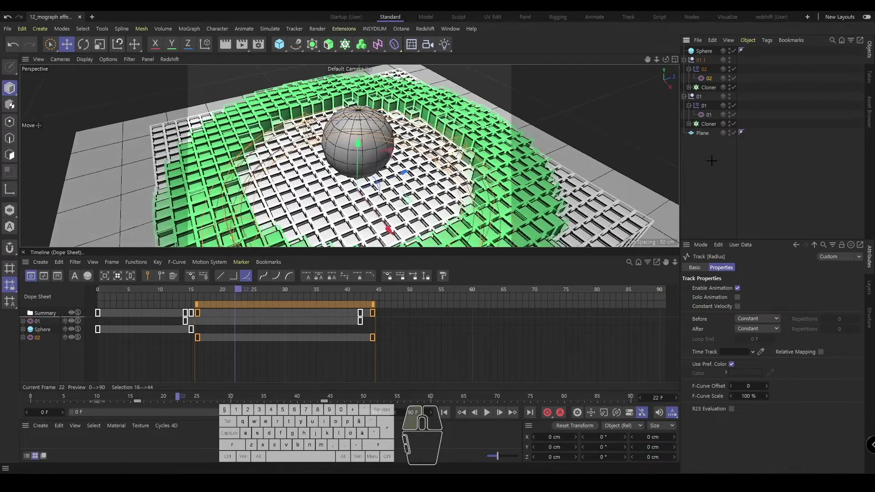
- Set the Y position offset of Plain effector 02 to 20 cm
left_click(707, 69)
left_click(748, 268)
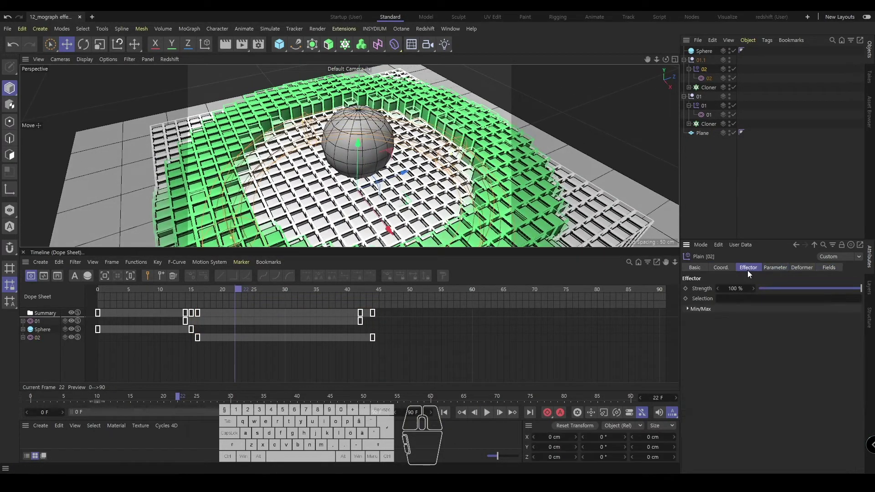
left_click(767, 269)
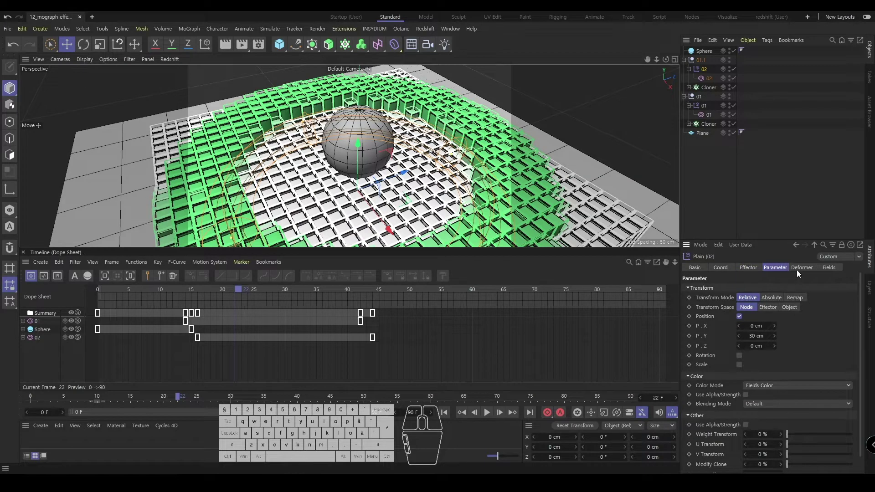
double_click(747, 336)
type("20")
key("Return")
- Play the double ripple from the start, scrub back to frame 21 and clear the selection
right_click_drag(477, 187, 426, 184, "alt")
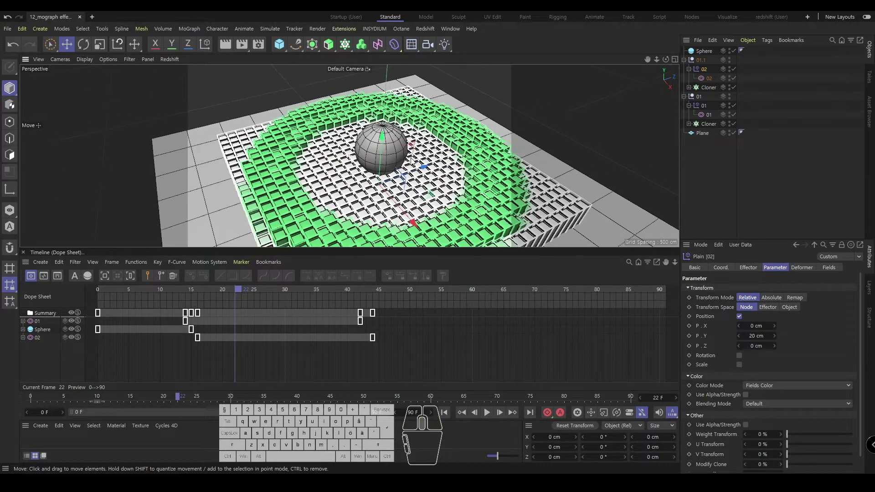
middle_click_drag(426, 184, 396, 164, "alt")
mouse_move(397, 164)
left_mouse_down("alt")
mouse_move(400, 177)
mouse_move(410, 170)
left_mouse_up("alt")
middle_click_drag(410, 171, 416, 185, "alt")
left_click(445, 412)
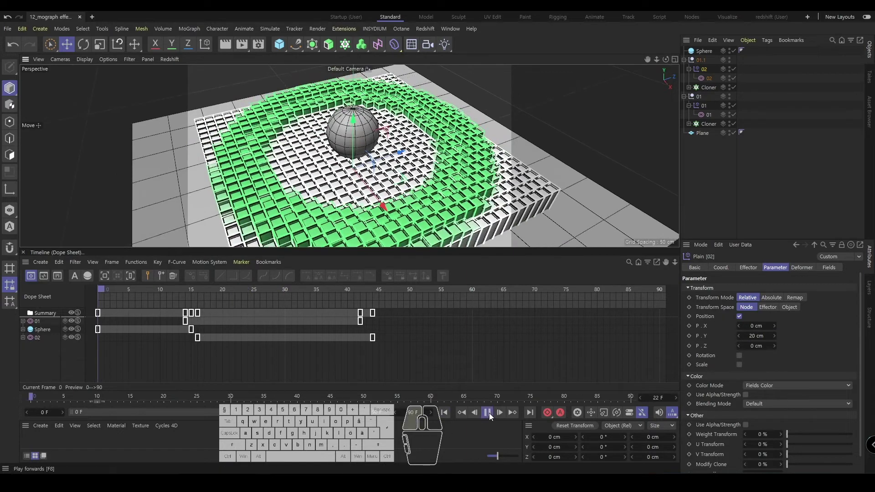
left_click(487, 413)
left_click(489, 413)
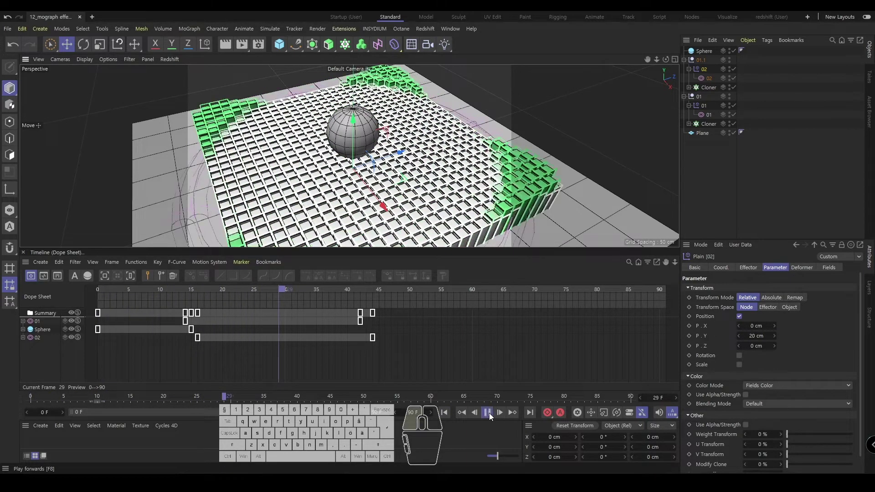
left_click_drag(157, 290, 229, 291)
left_click(479, 72)
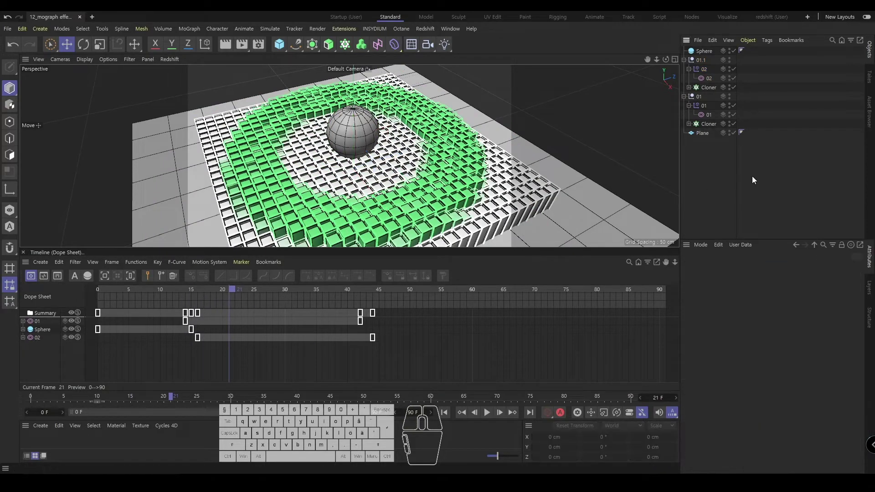
- Add a Delay effector and assign it to the effector lists of both Cloners
left_click(345, 47)
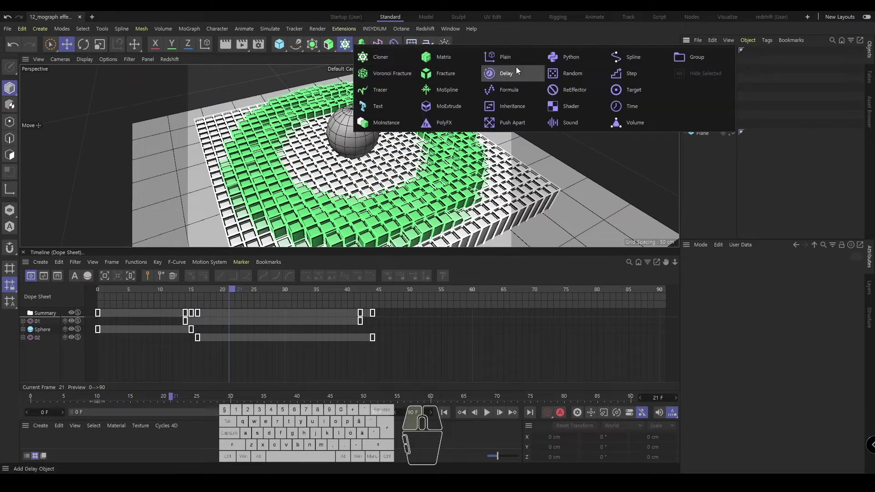
left_click(506, 72)
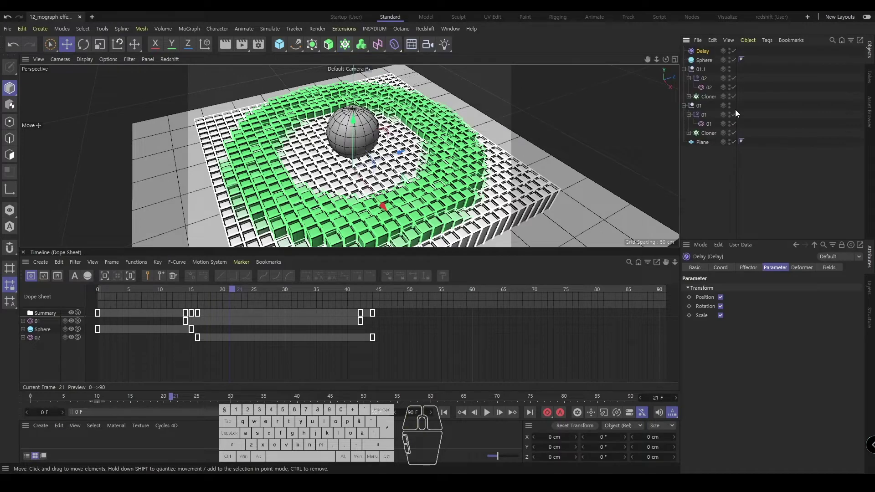
left_click(734, 109)
left_click_drag(702, 64, 758, 299)
left_click(708, 133)
left_click(708, 100)
left_click_drag(702, 60, 780, 315)
left_click(703, 61)
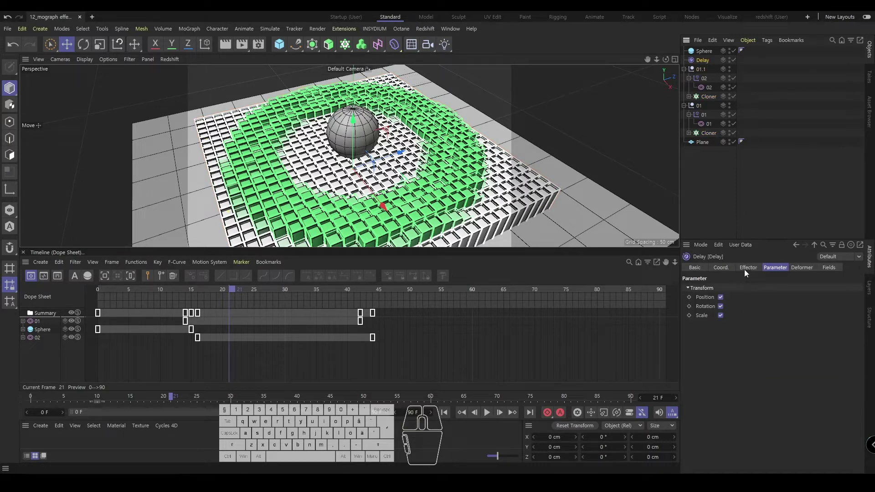
- Set the Delay effector to Spring mode with 80% strength, play the animation and return to the start
left_click(746, 268)
left_click(742, 314)
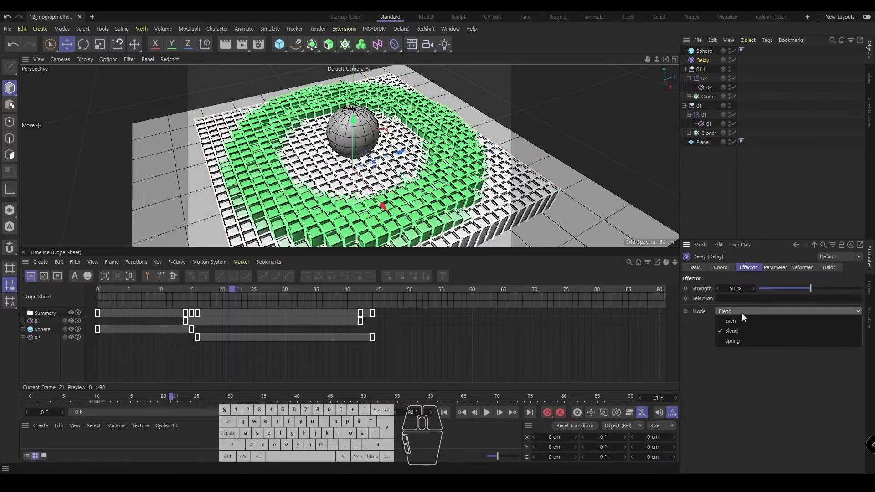
left_click(760, 342)
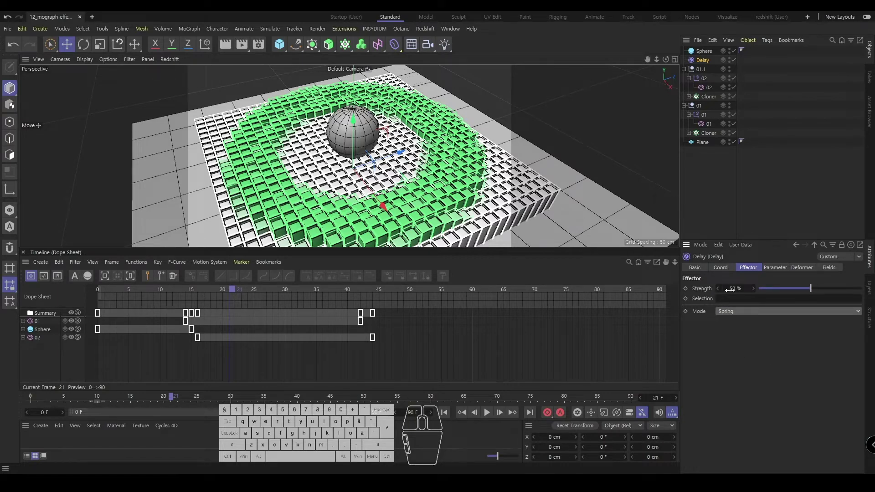
left_click_drag(729, 290, 757, 289)
left_click(461, 412)
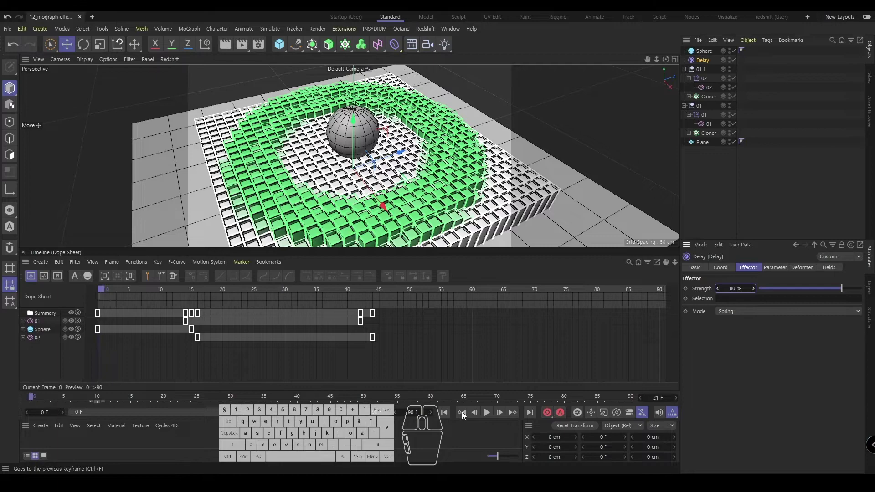
left_click(487, 414)
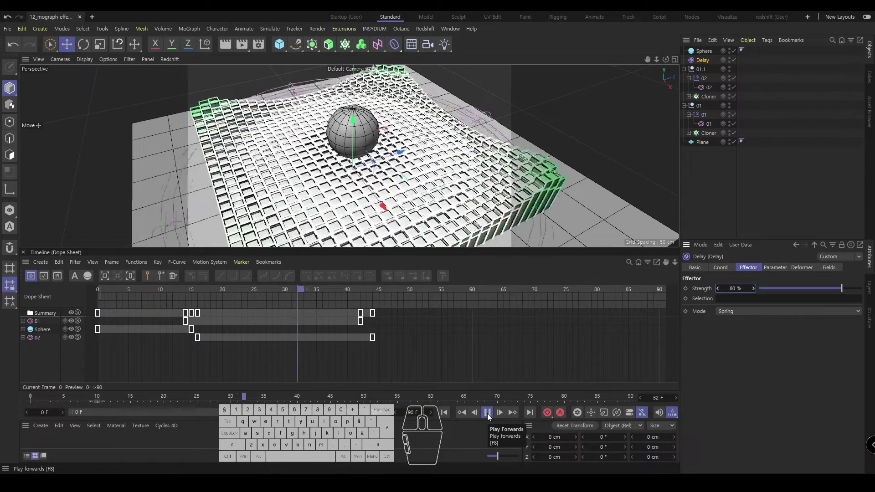
left_click(487, 414)
left_click(461, 412)
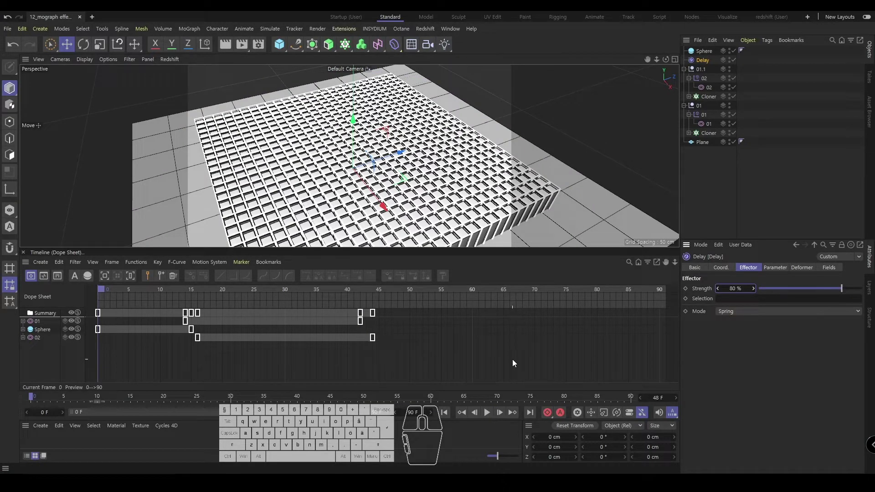
- Try the Delay effector's Even mode and play the animation
left_click(737, 310)
left_click(742, 322)
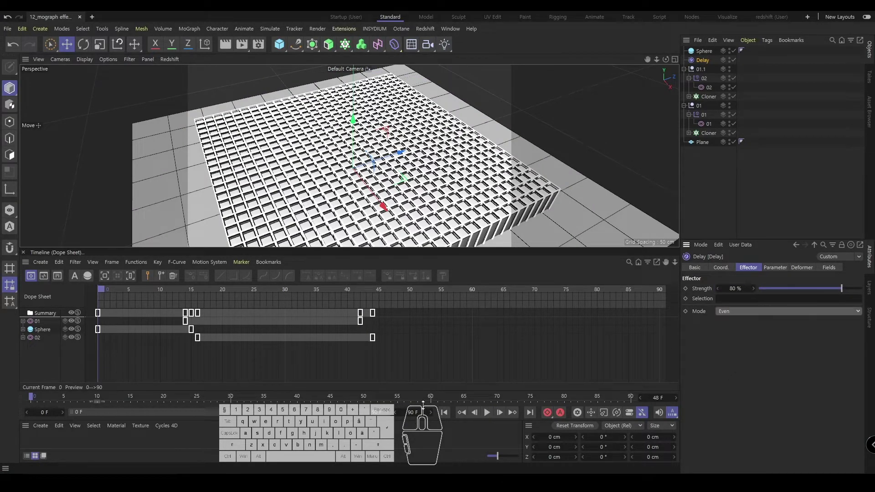
left_click(488, 413)
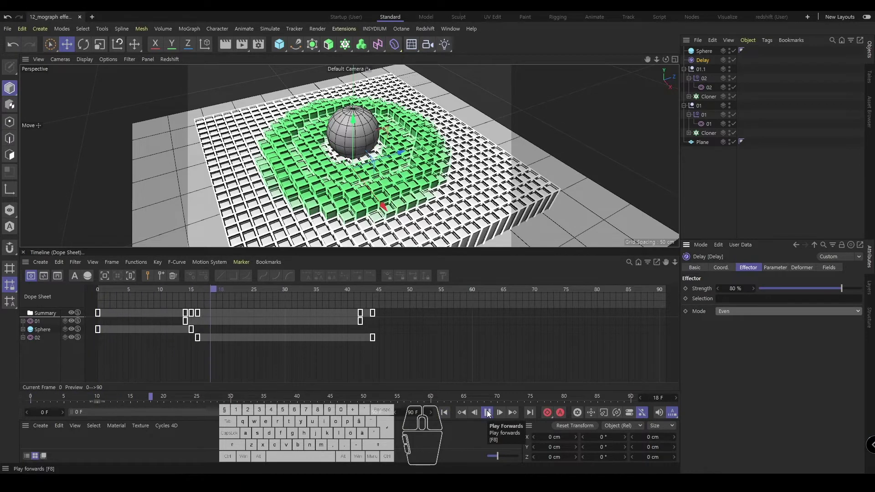
- Try the Delay effector's Blend mode, play the animation from the start and scrub to frame 27
left_click(729, 313)
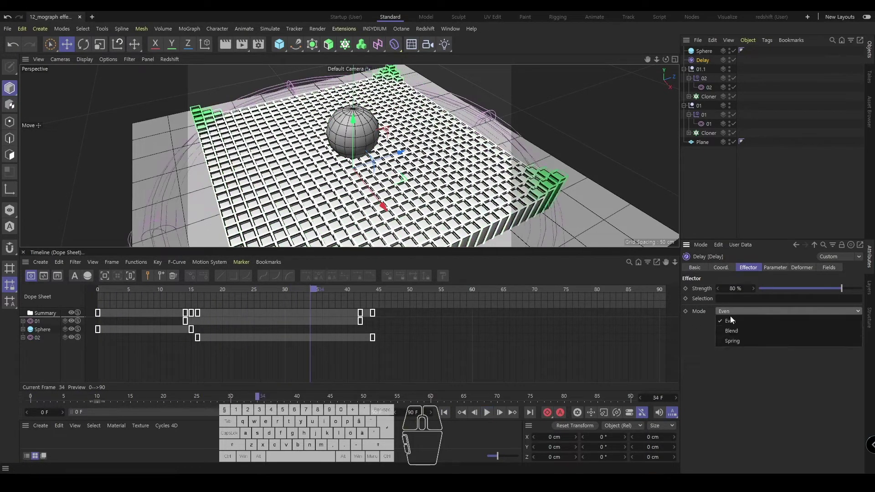
left_click(731, 330)
left_click(466, 414)
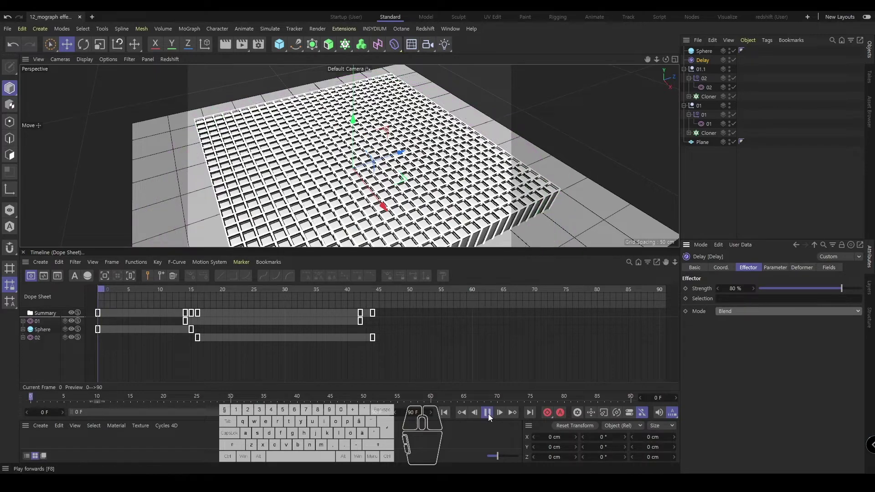
left_click(487, 413)
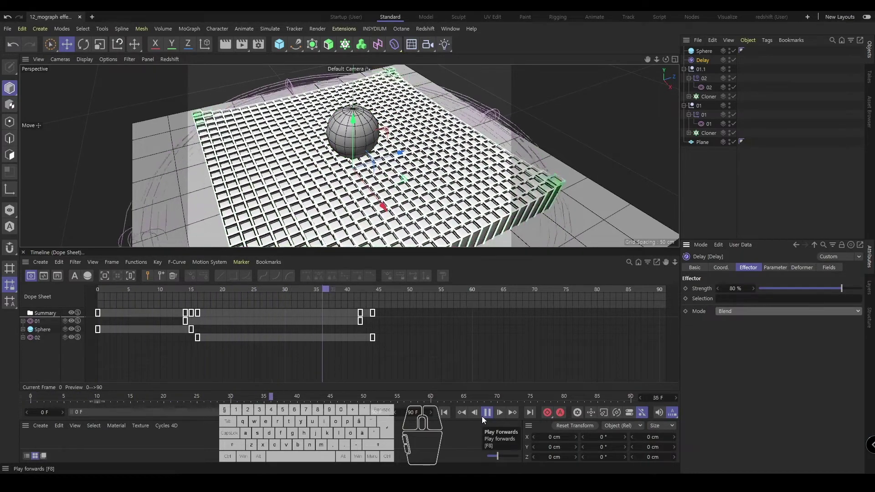
left_click(484, 415)
left_click_drag(294, 288, 268, 291)
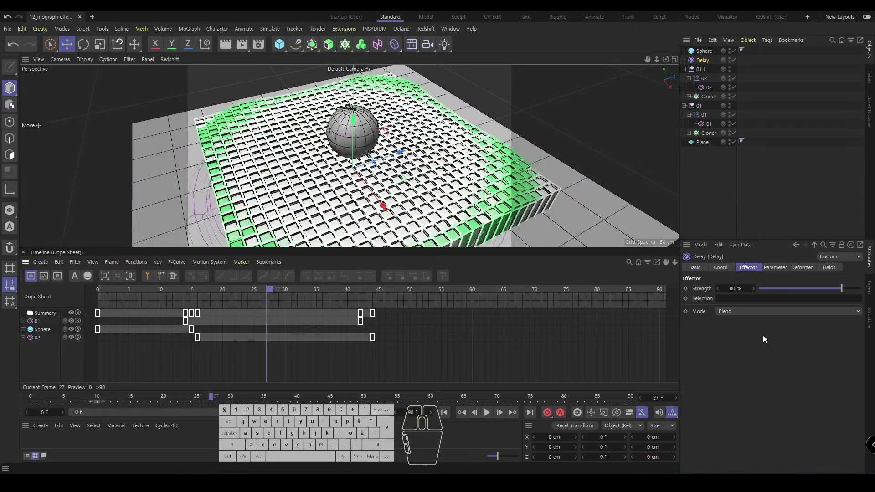
- Set the Delay effector back to Spring mode and play the animation from the start, stopping at frame 50
left_click(747, 311)
left_click(746, 340)
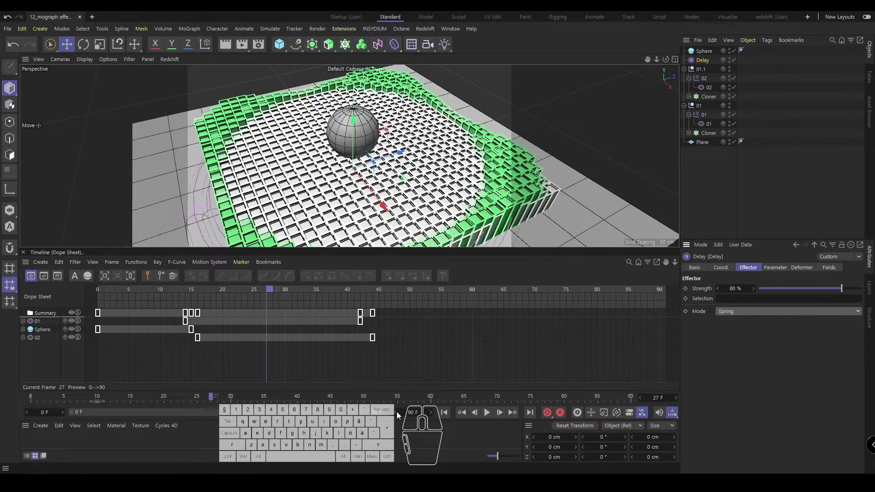
left_click(444, 412)
left_click(485, 414)
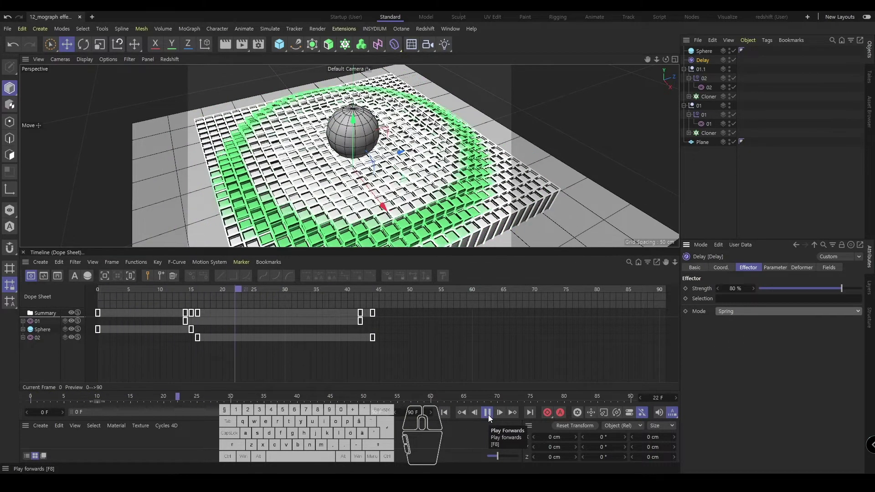
left_click(487, 413)
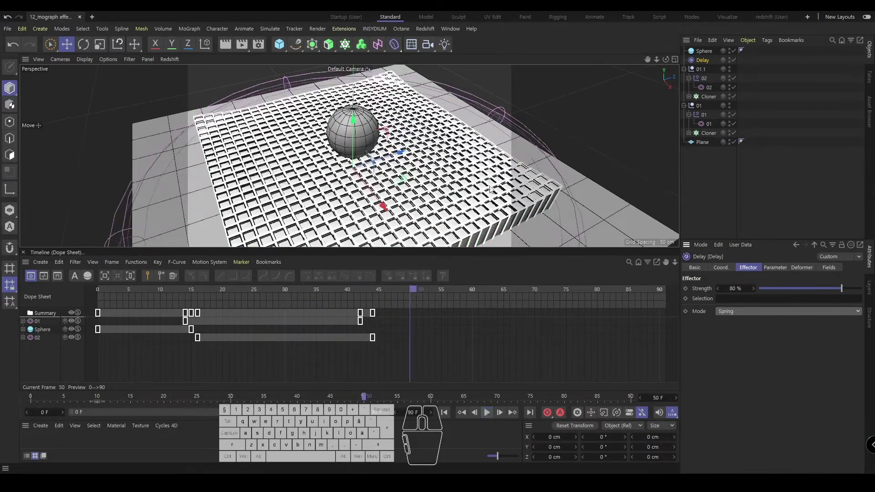
- Collapse both ripple groups and duplicate the 01.1 null with its contents
left_click(706, 173)
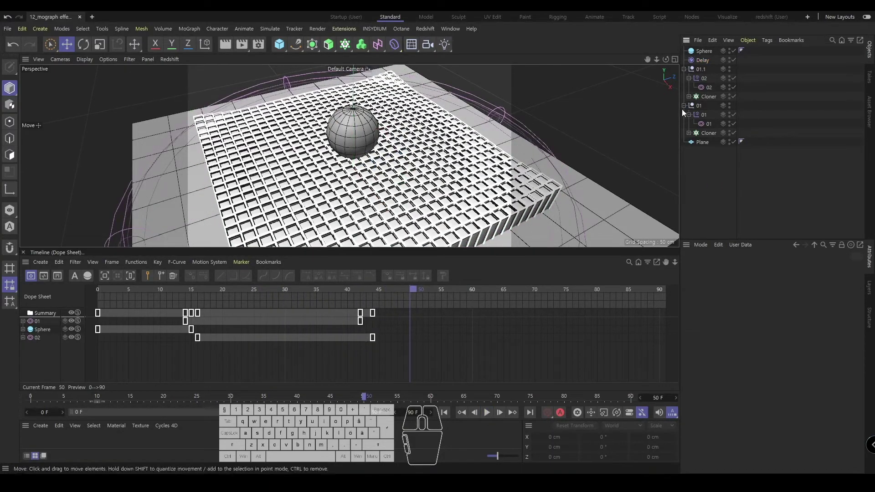
left_click(684, 69)
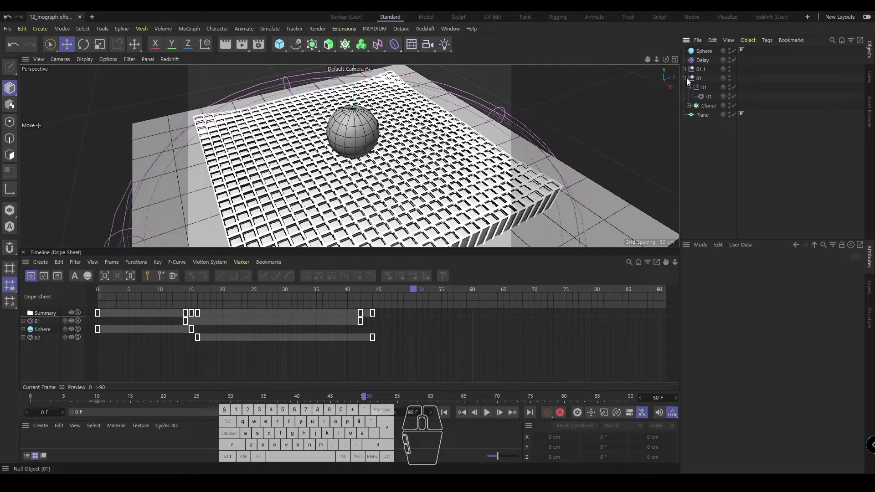
left_click(685, 78)
left_click_drag(703, 70, 707, 64, "ctrl")
- Rename the Plain effector and the Torus Field inside the newly duplicated group to 03
left_click(684, 69)
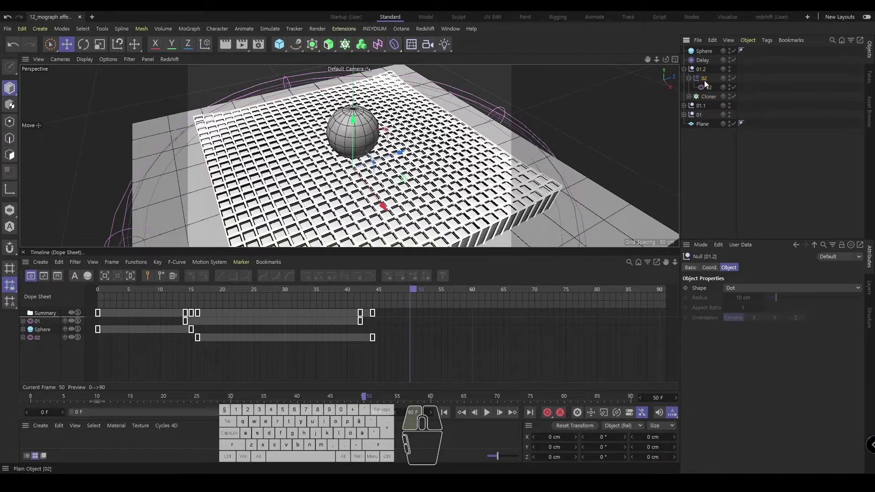
double_click(704, 79)
type("03")
key("Return")
double_click(708, 88)
type("03")
key("Return")
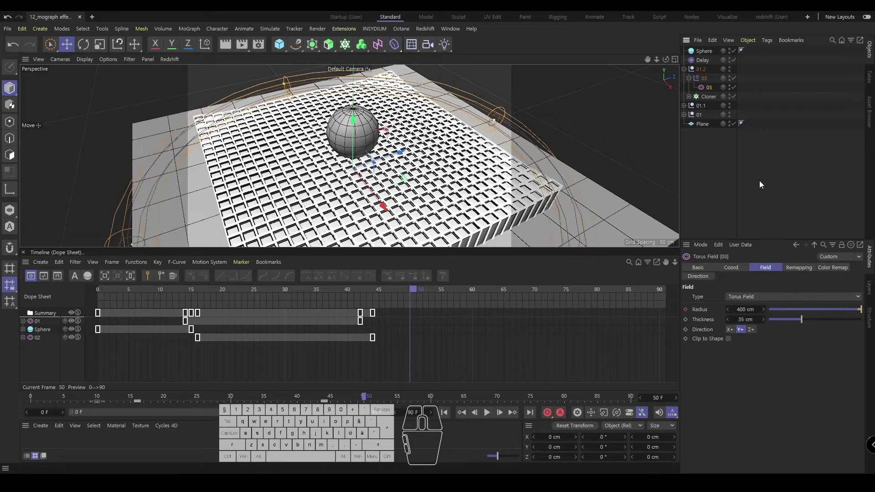
- Check the newly copied Cloner's effector list and the settings of Plain effector 03
left_click(706, 96)
left_click(806, 268)
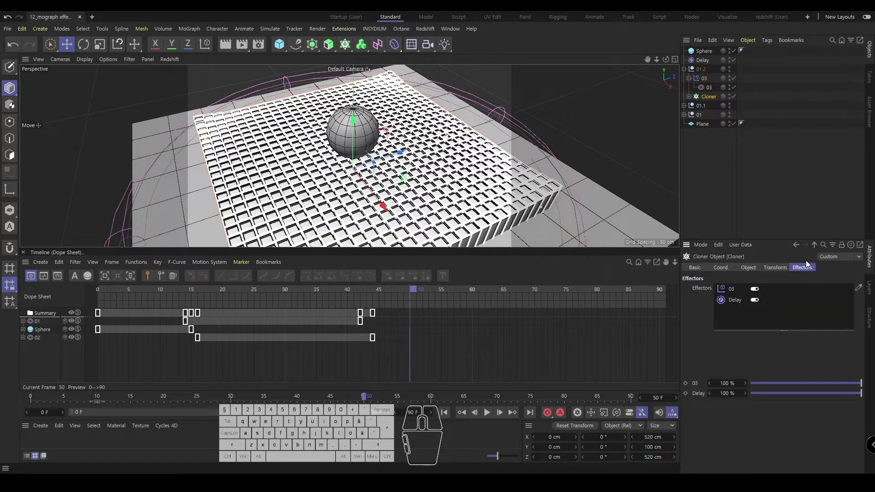
left_click(704, 78)
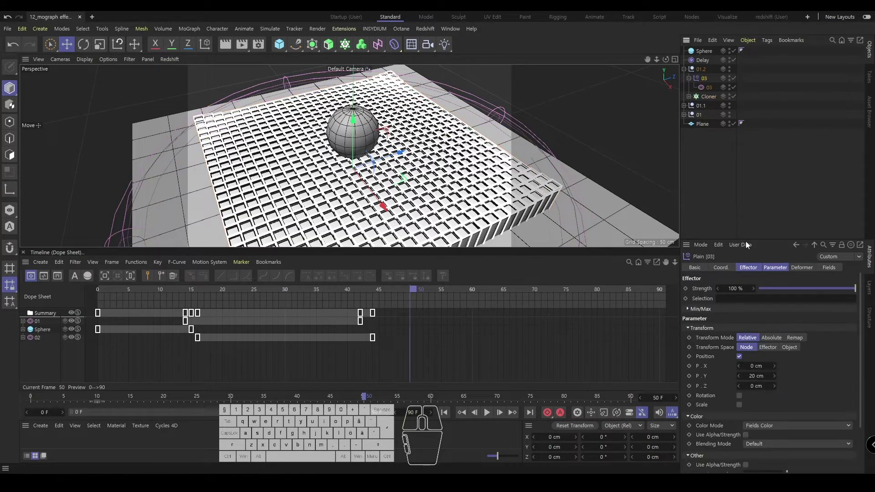
- Add Torus Field 03 to the timeline and shift both of its keys to frames 18 and 46
left_click_drag(706, 86, 615, 135)
left_click_drag(172, 359, 197, 351)
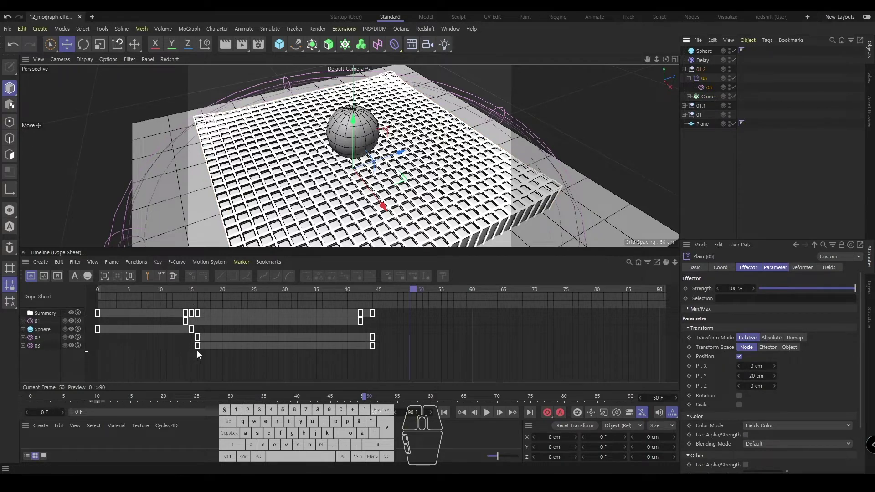
left_click(40, 347)
left_click_drag(212, 305, 229, 305)
- Set the Y position offset of Plain effector 03 to 10 cm and play the animation from the start, stopping at frame 31
left_click(782, 192)
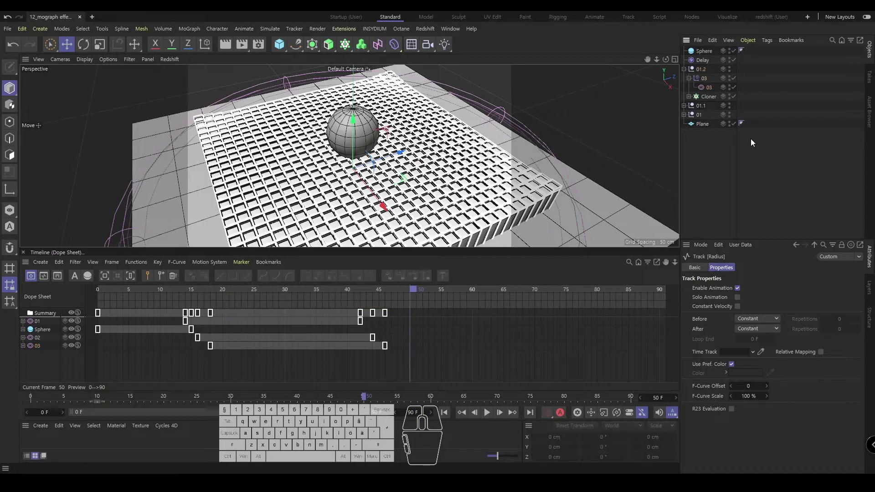
left_click(703, 79)
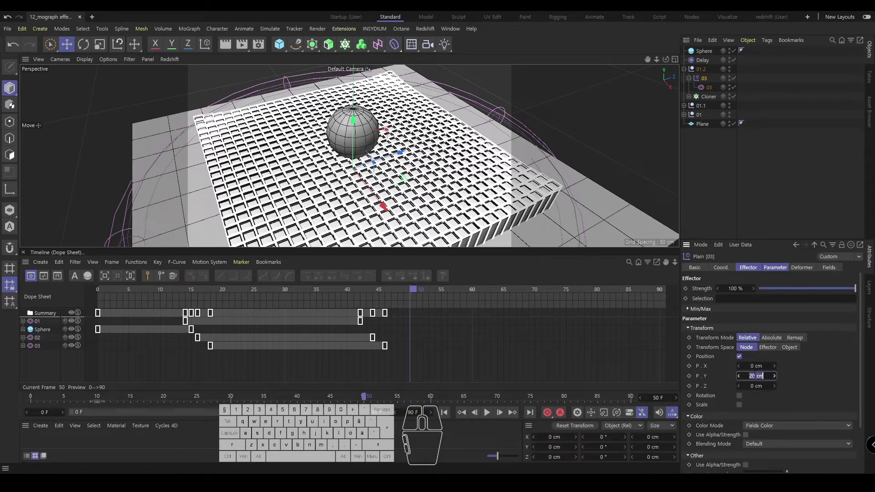
left_click(444, 412)
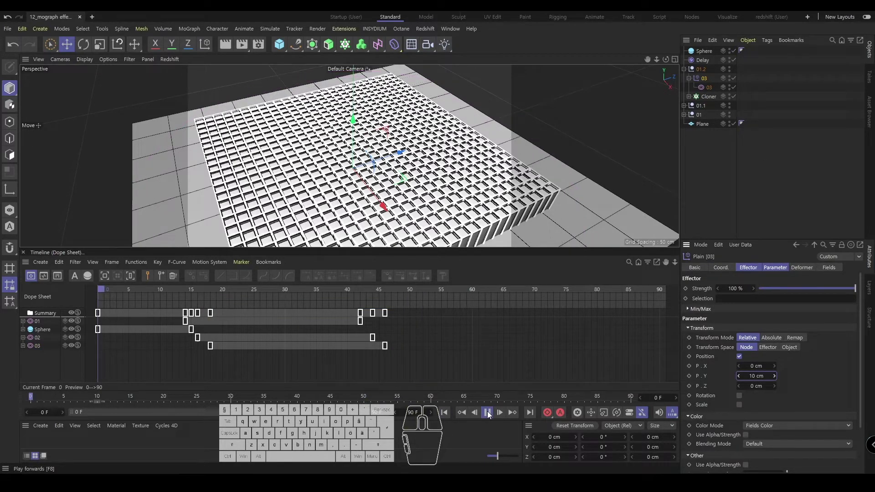
left_click(487, 412)
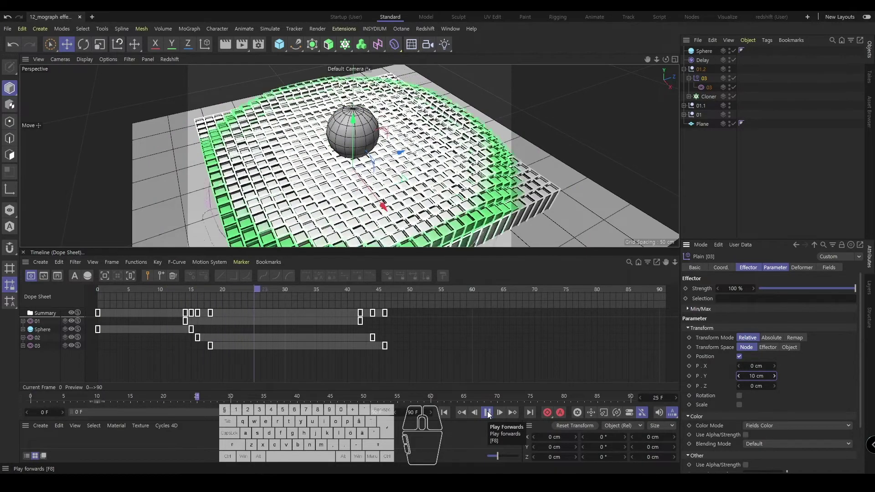
left_click(487, 413)
left_click(728, 145)
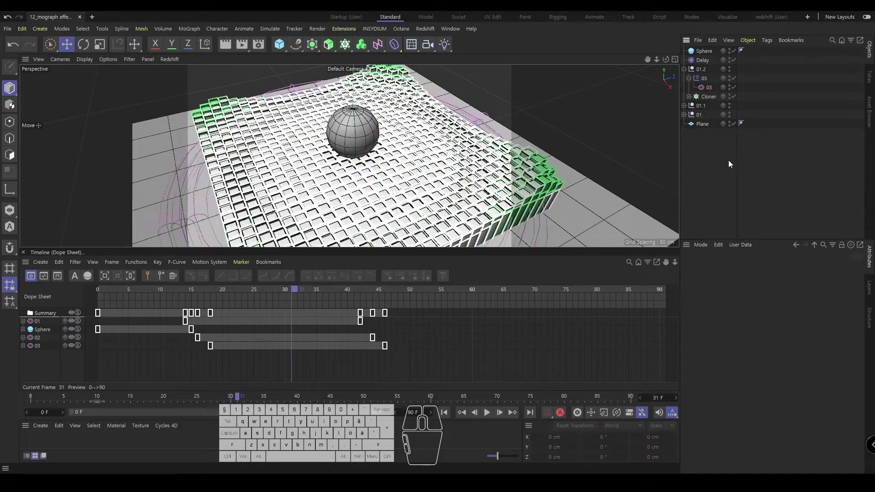
- Try the Render Instance mode on the Cloner in group 01.2 and return it to Instance
scroll(482, 166, "down", 3)
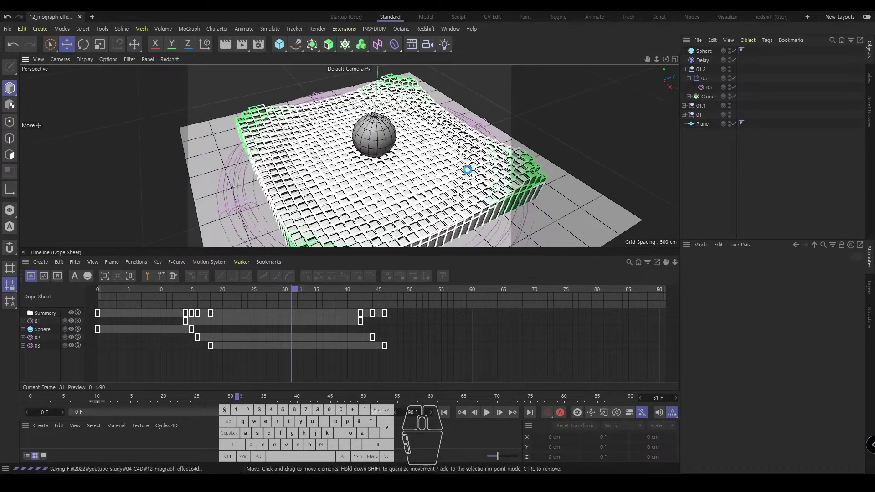
mouse_move(479, 171)
middle_mouse_down()
mouse_move(452, 181)
mouse_move(463, 174)
middle_mouse_up()
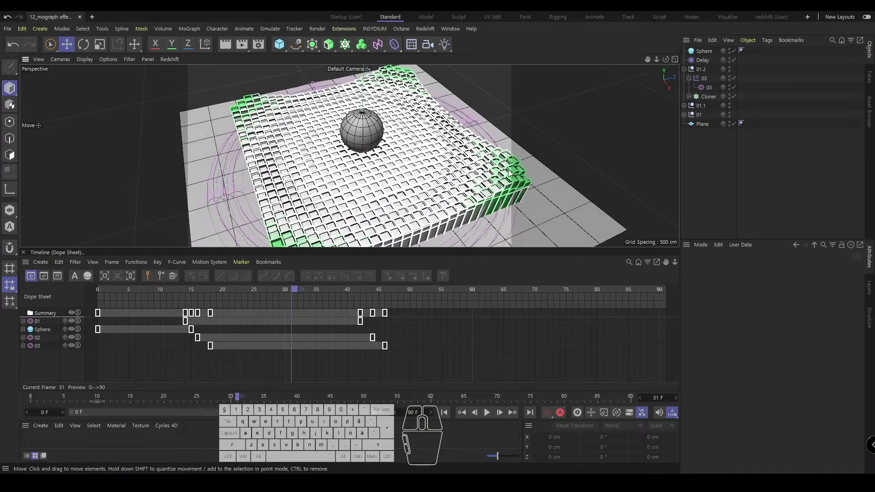
left_click(707, 97)
left_click(749, 267)
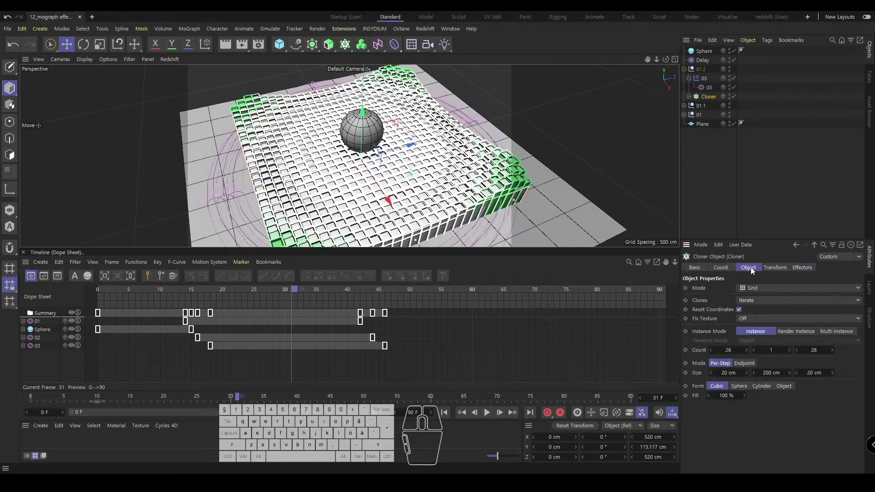
left_click(802, 330)
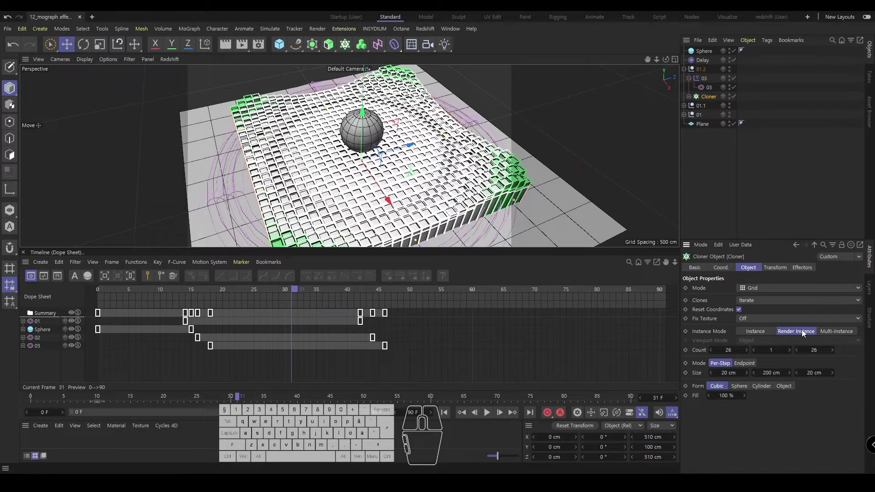
left_click(762, 332)
left_click(743, 146)
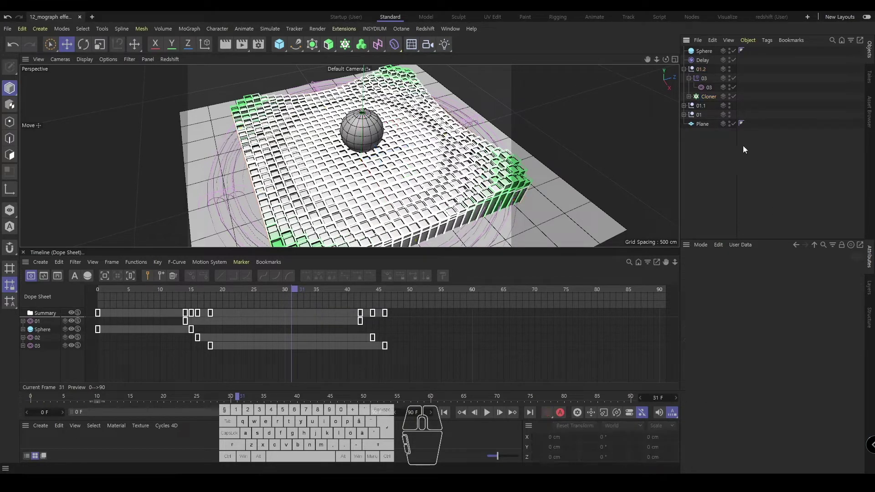
- Collapse group 01.2 and play the animation from the start, stopping at frame 27
left_click(683, 68)
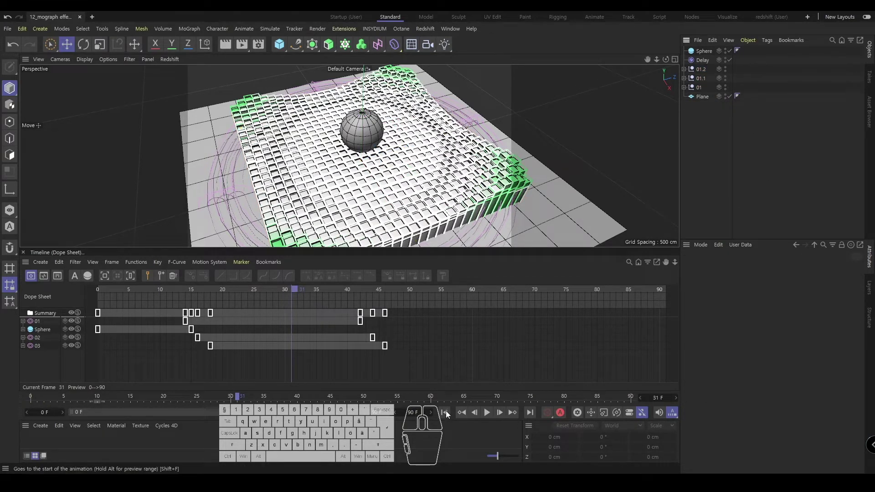
left_click(444, 412)
left_click(487, 412)
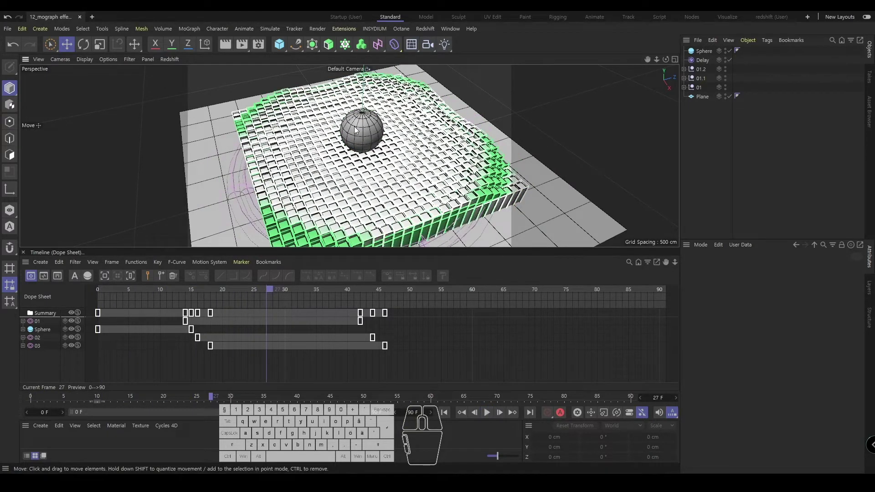
left_click(363, 143)
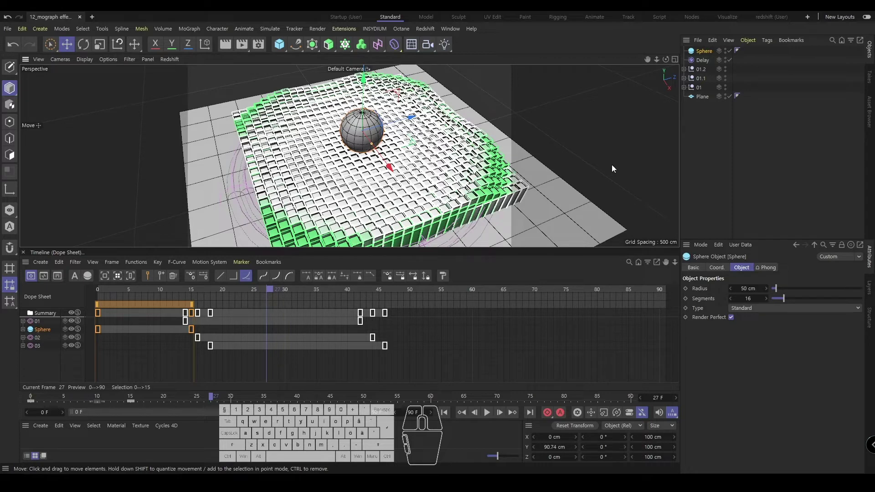
- Delete group 01.2 and replay the animation from the start, stopping at frame 32
left_click(701, 69)
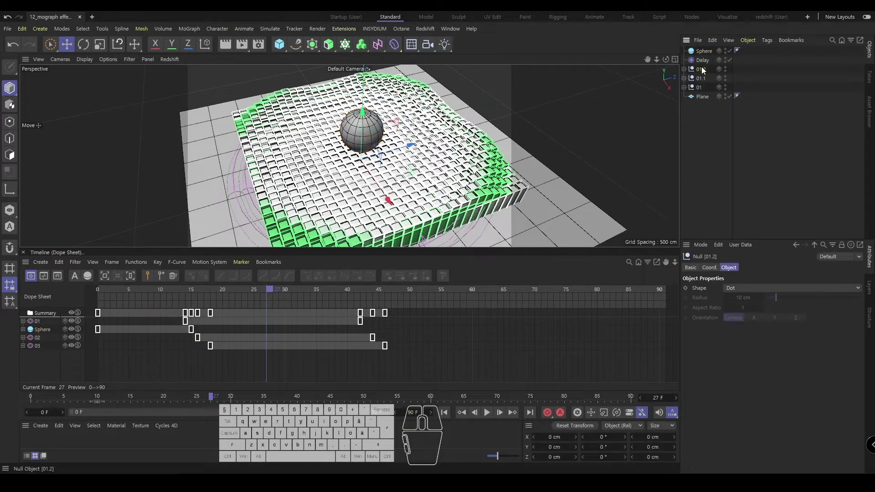
key("Delete")
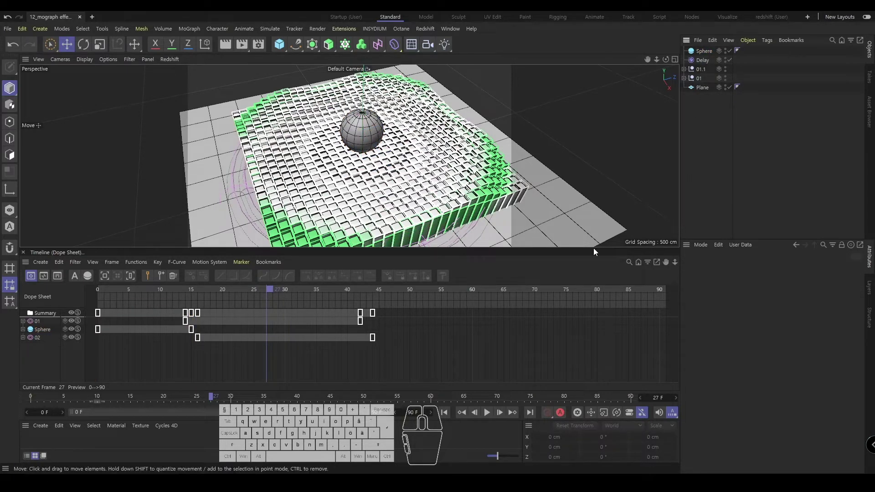
left_click(444, 412)
left_click(486, 412)
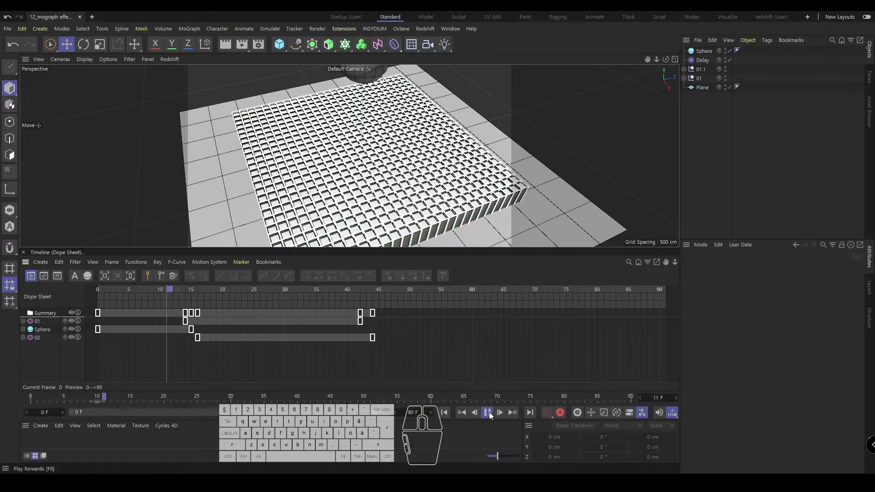
left_click(488, 412)
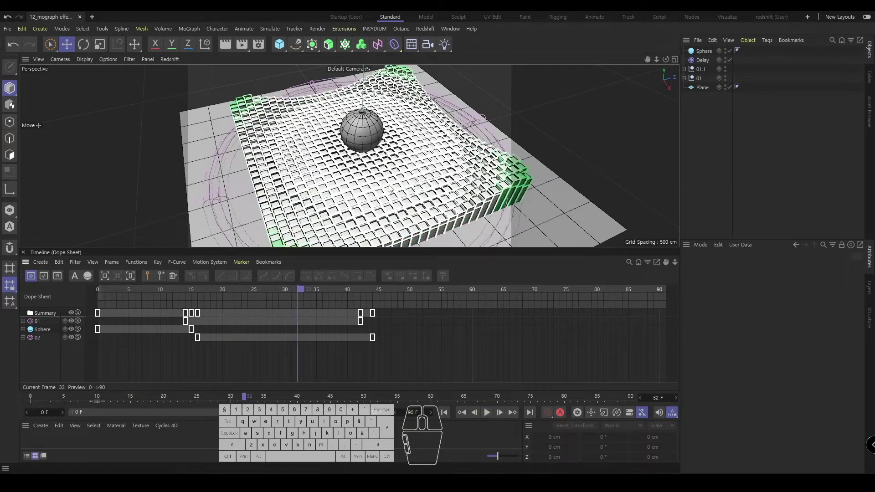
- Close the Dope Sheet timeline to give the perspective viewport its full height
left_click(23, 253)
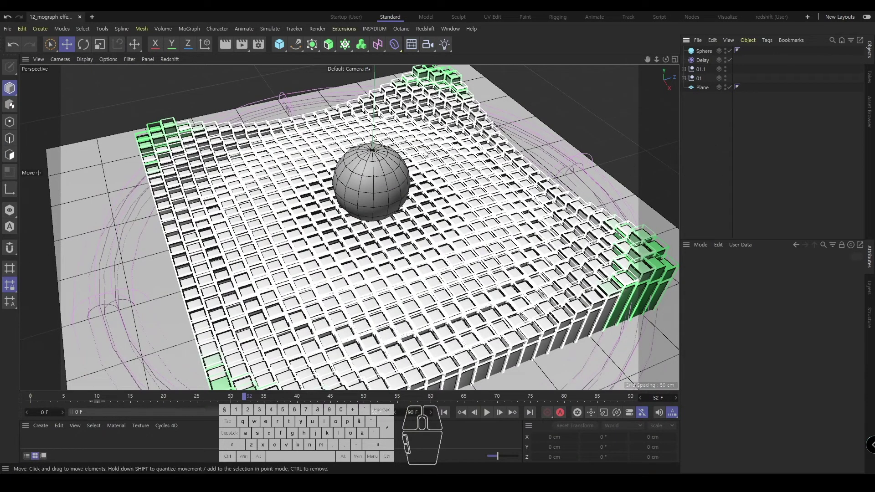
middle_click_drag(425, 154, 409, 162, "alt")
left_click_drag(409, 162, 400, 180, "alt")
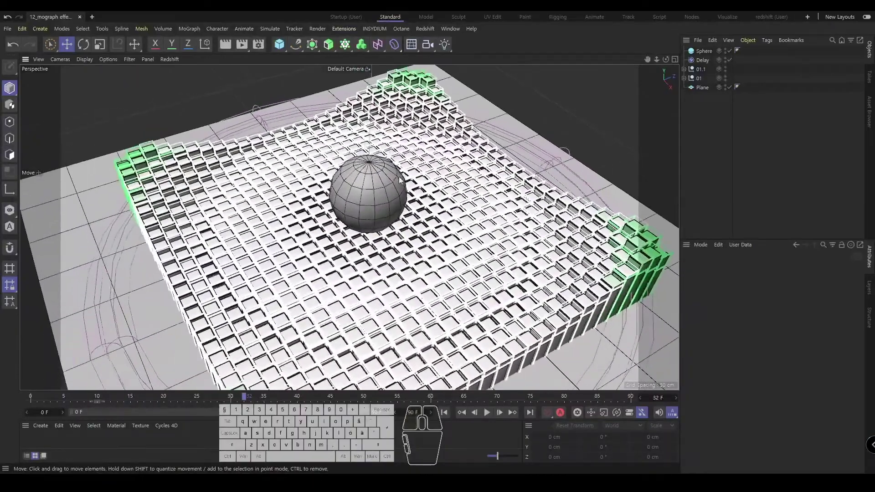
- Replay the two-layer ripple animation from the start and move the playhead to frame 60
left_click(444, 413)
left_click(488, 412)
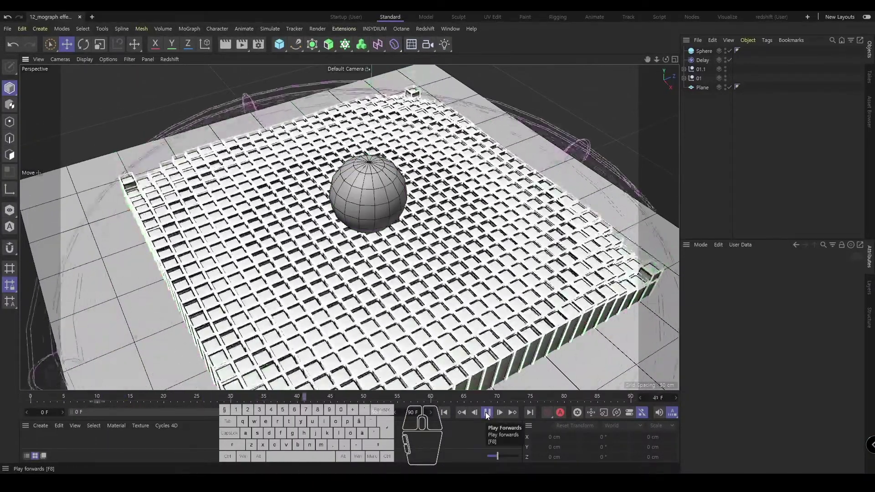
left_click(425, 398)
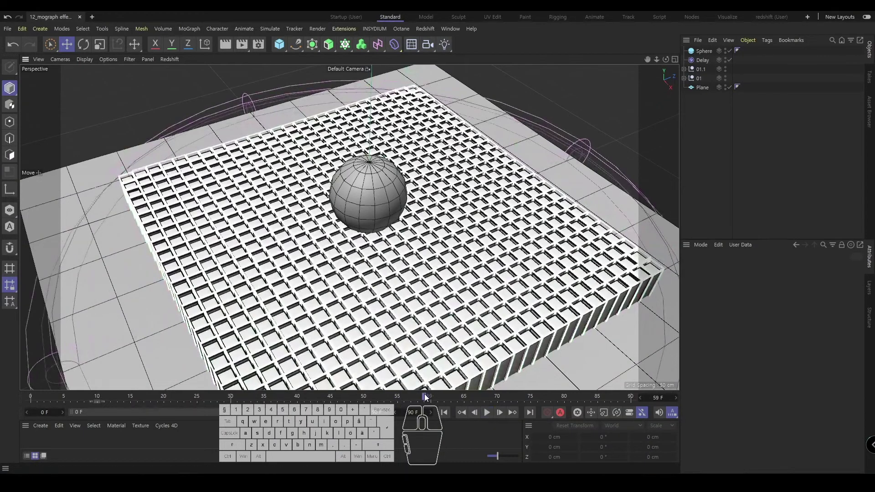
left_click_drag(426, 397, 431, 397)
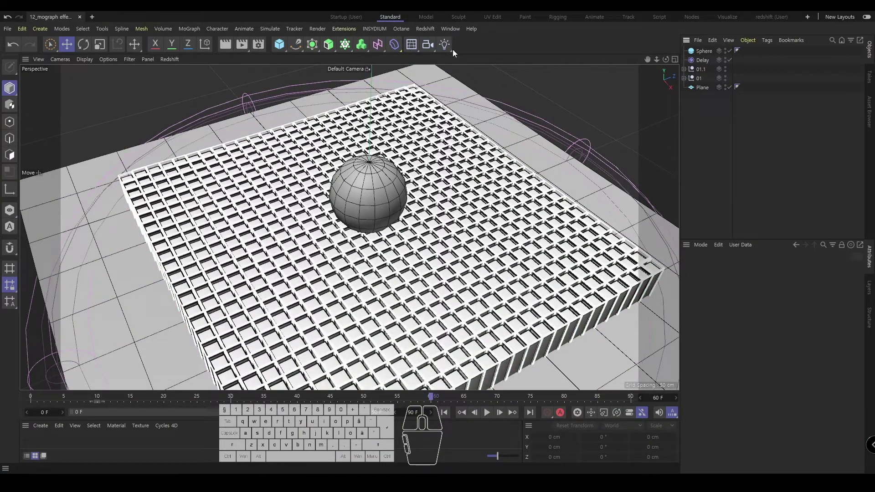
- Open the Redshift RenderView and dock it beside the perspective viewport
left_click_drag(425, 29, 612, 91)
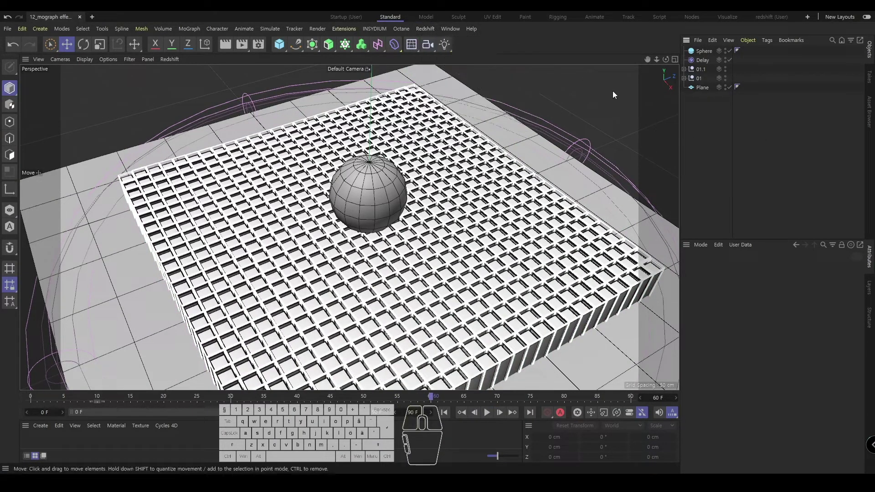
left_click(427, 30)
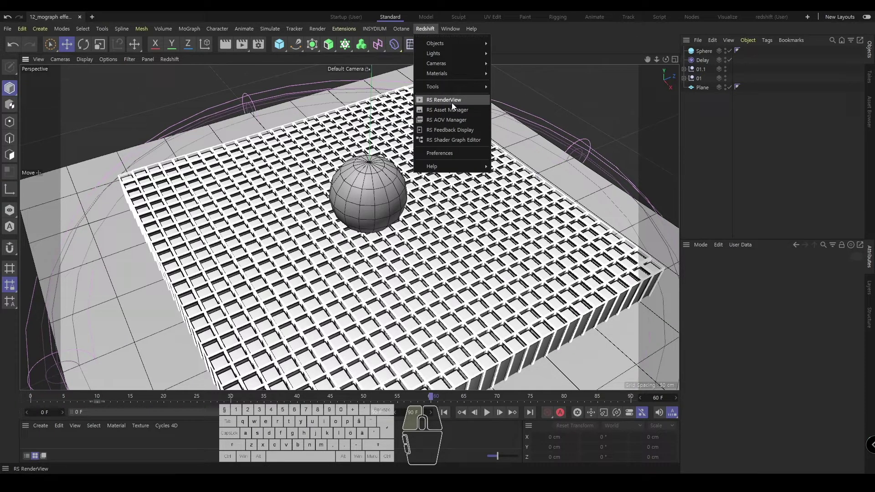
left_click(453, 103)
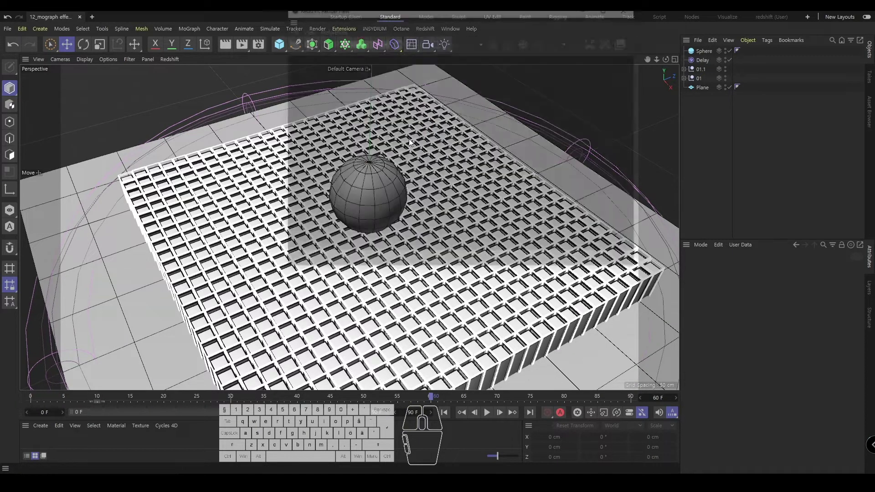
left_click_drag(287, 19, 86, 121)
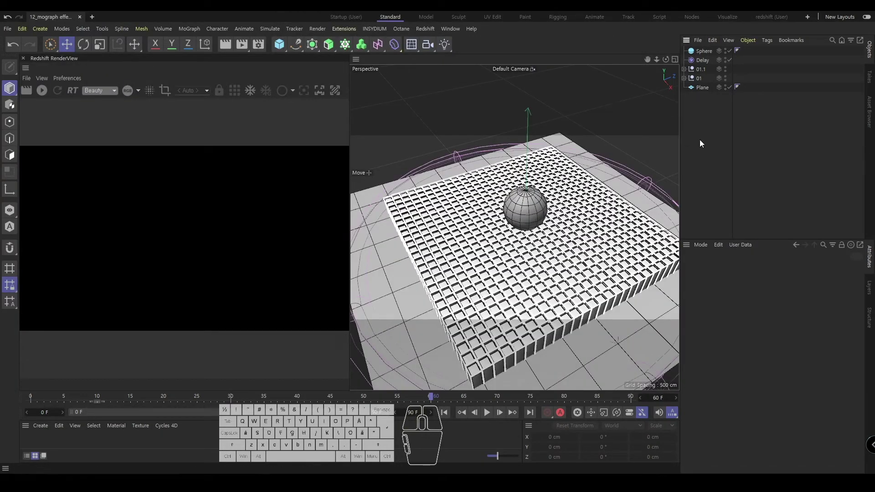
- Set the opacity of the perspective viewport's tinted safe frames to 100%
key("shift+v")
left_click(797, 269)
left_click(767, 268)
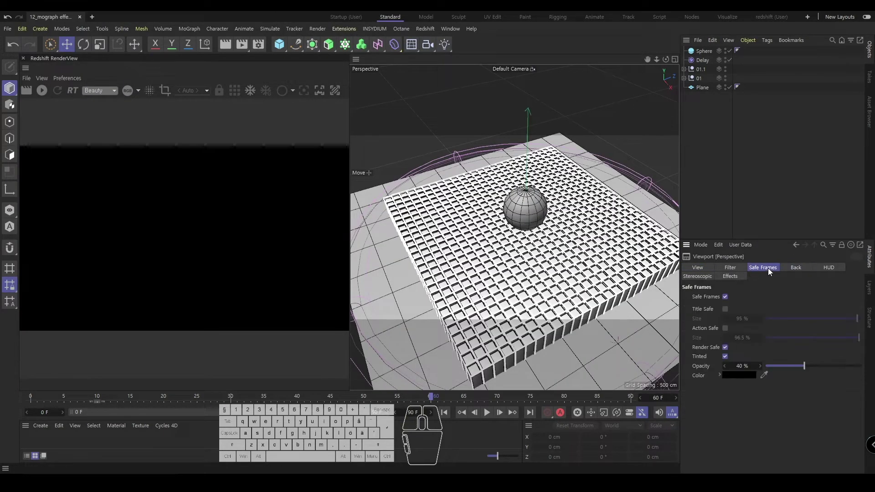
left_click_drag(720, 367, 860, 367)
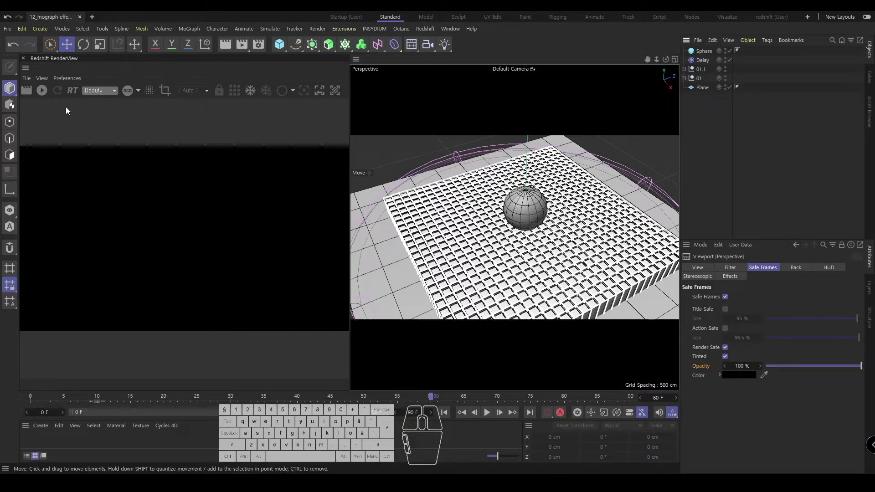
- Run a short live IPR preview of the scene, stop it, and enlarge the material manager area
left_click(46, 90)
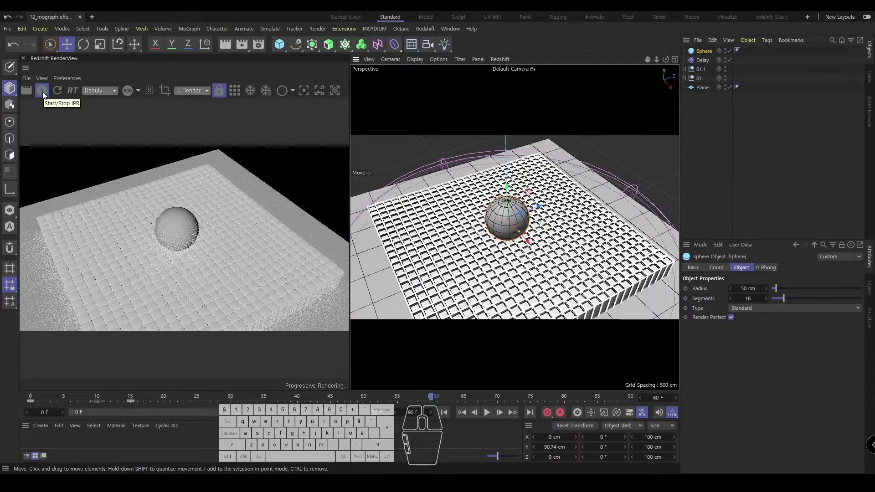
left_click(43, 94)
left_click_drag(301, 390, 302, 371)
left_click(707, 154)
- Create a new Redshift material of the basic Material type
left_click(424, 29)
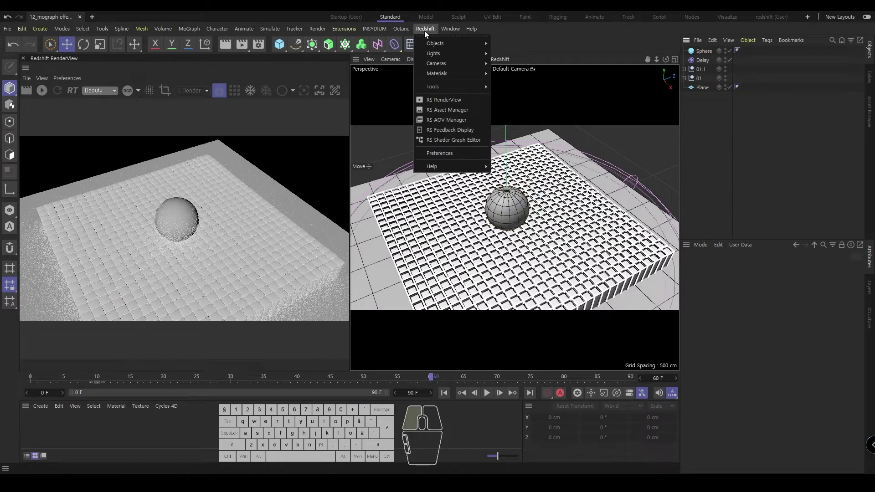
mouse_move(436, 74)
mouse_move(503, 73)
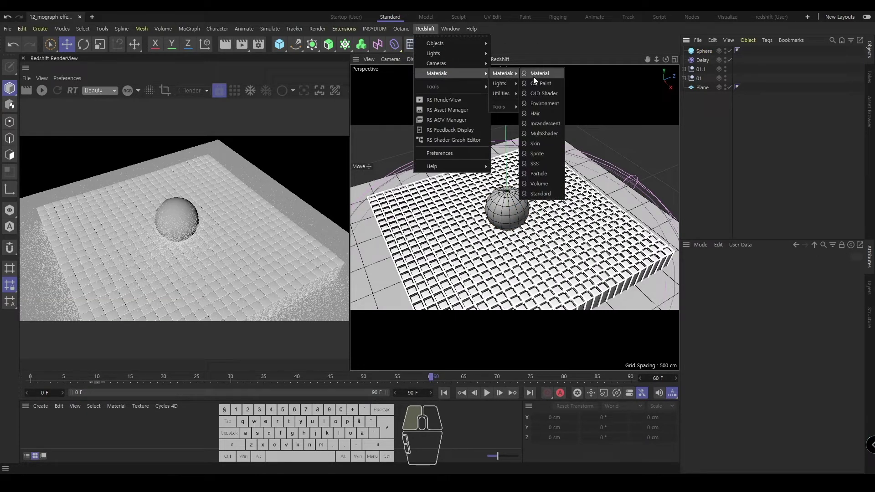
left_click(533, 76)
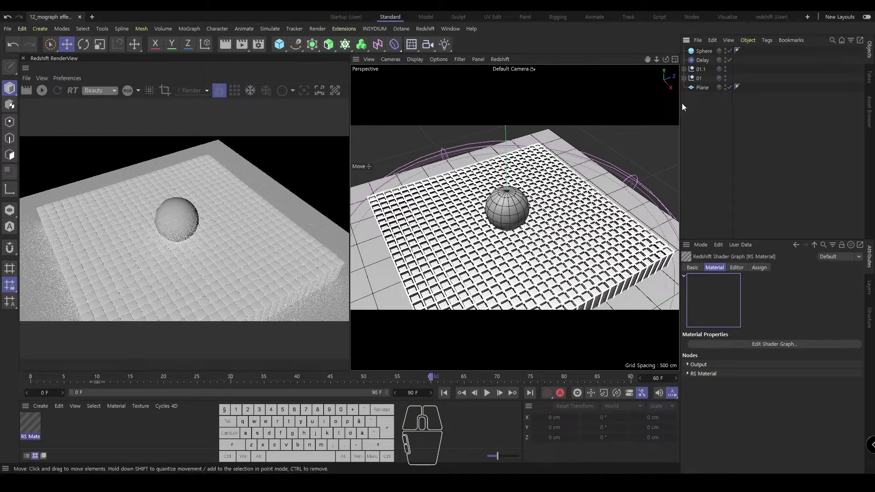
- Expand groups 01.1 and 01 and apply the RS Material to the parent Cube in both Cloners
left_click(683, 69)
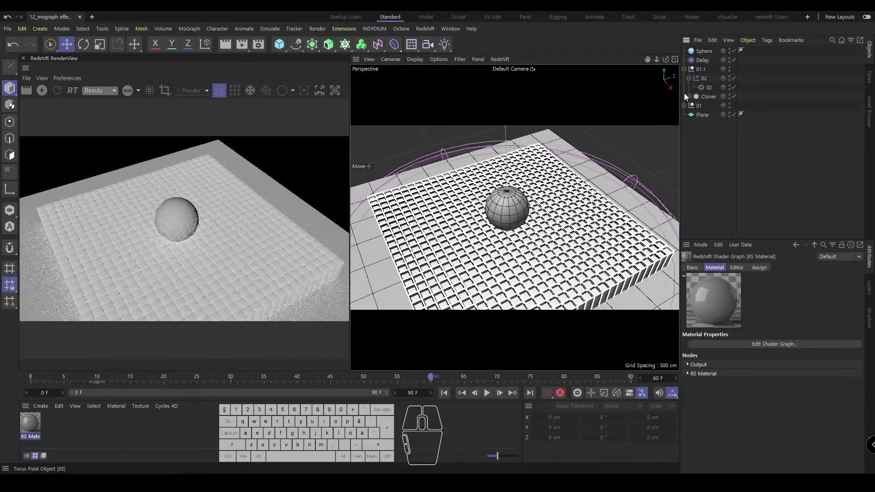
left_click(684, 106)
left_click(688, 98)
left_click(689, 151)
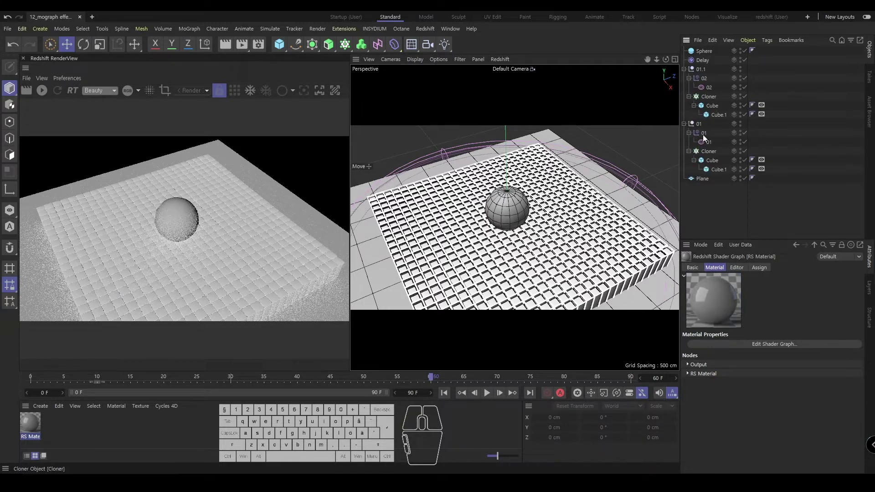
left_click(712, 105)
left_click_drag(29, 419, 715, 106)
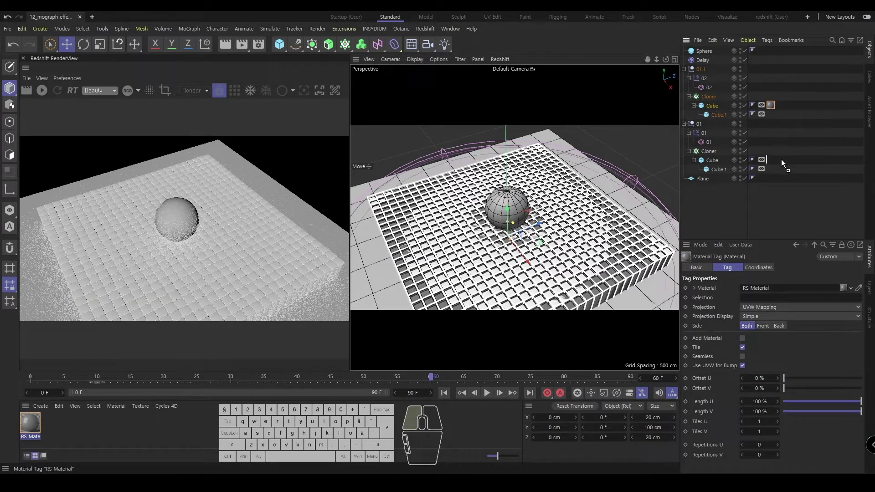
left_click_drag(781, 160, 779, 160)
- Open the RS Material's shader graph, widen its window, and enlarge the node properties area
double_click(32, 423)
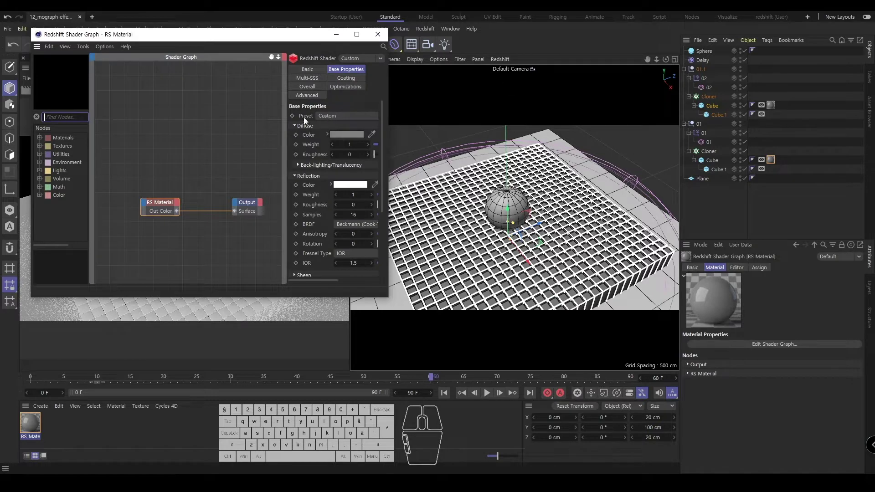
left_click(387, 90)
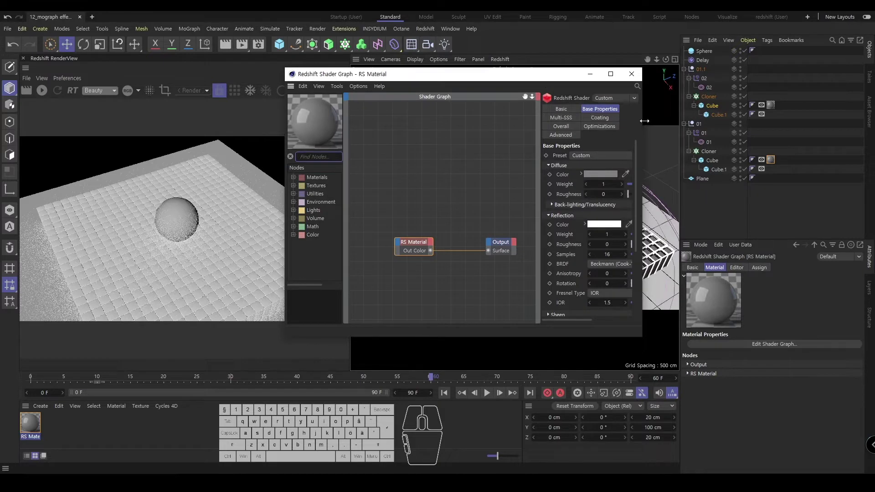
left_click_drag(644, 121, 712, 122)
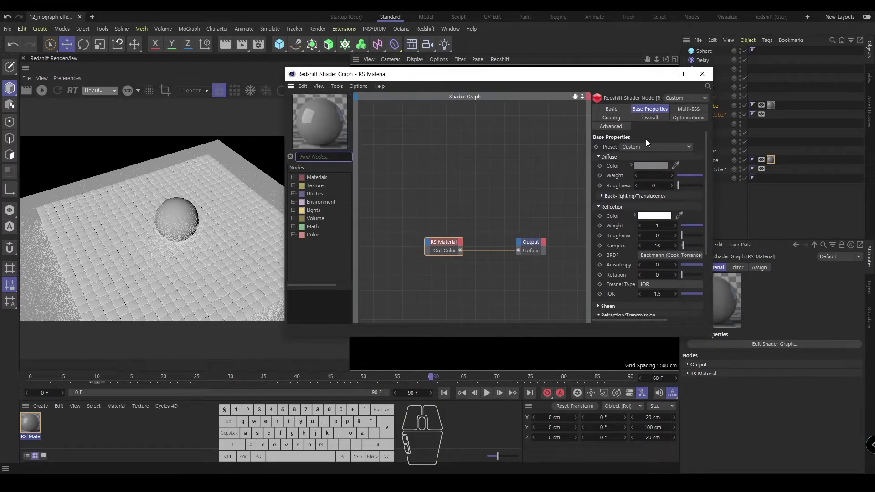
left_click_drag(589, 142, 529, 142)
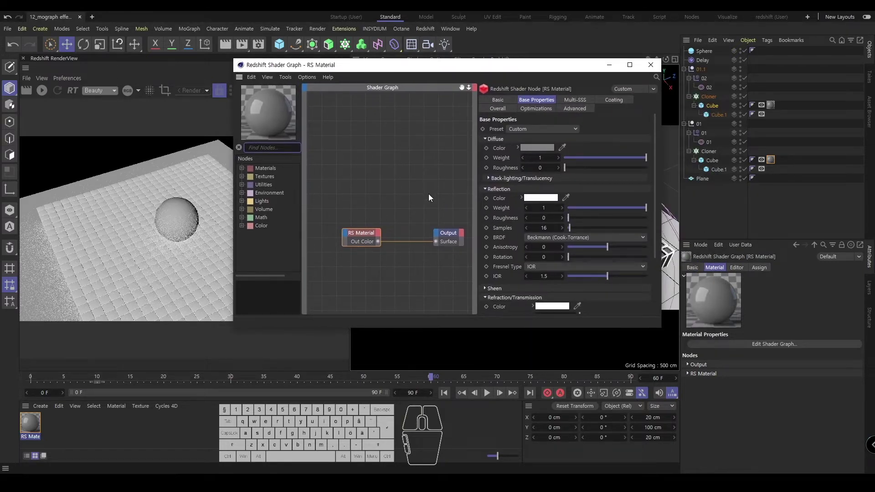
middle_click_drag(428, 194, 406, 174)
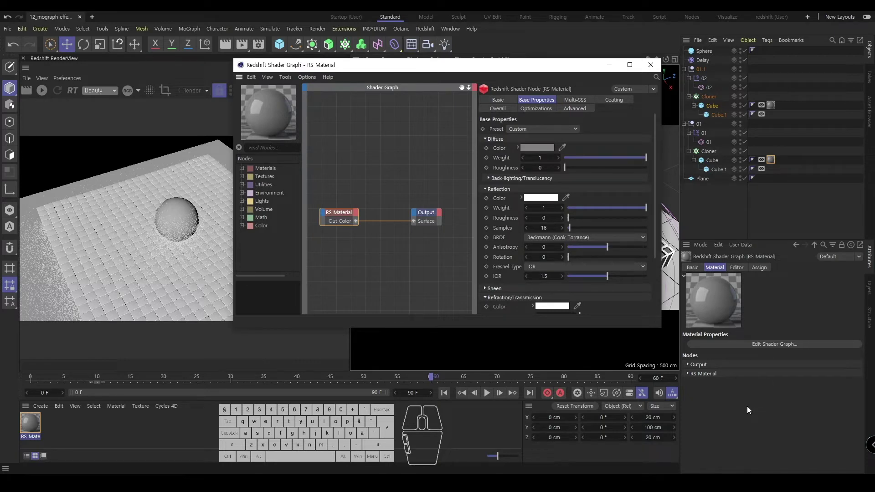
- Apply the Tinted Glass preset to the RS Material node
left_click(357, 169)
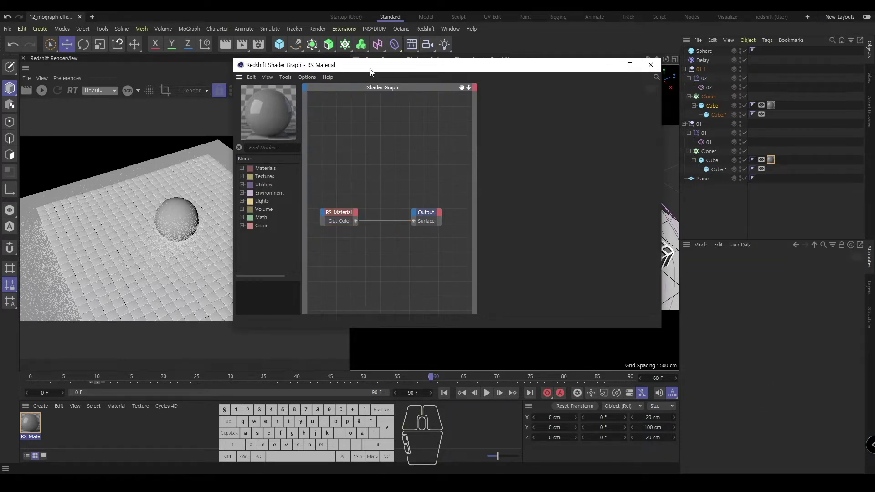
left_click(338, 215)
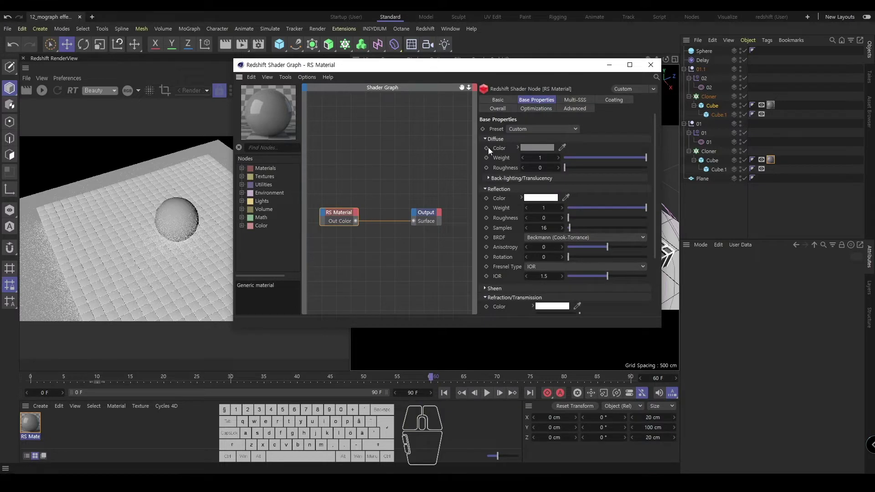
left_click(531, 131)
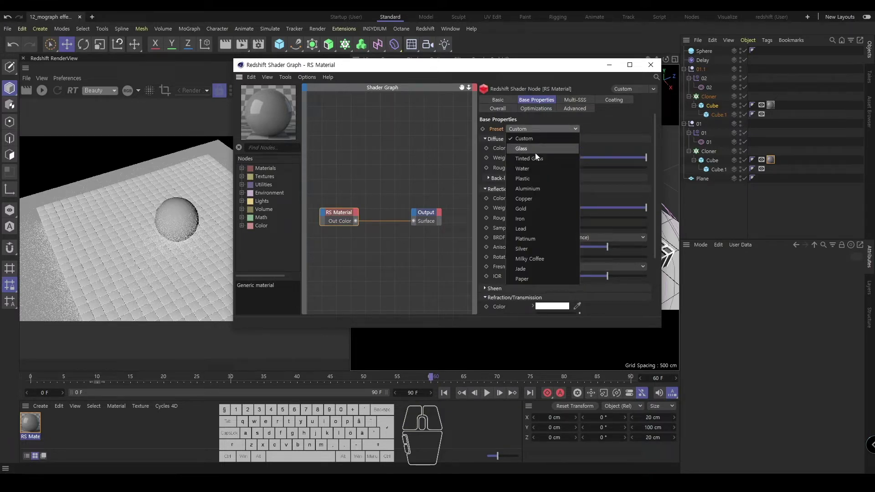
left_click(535, 152)
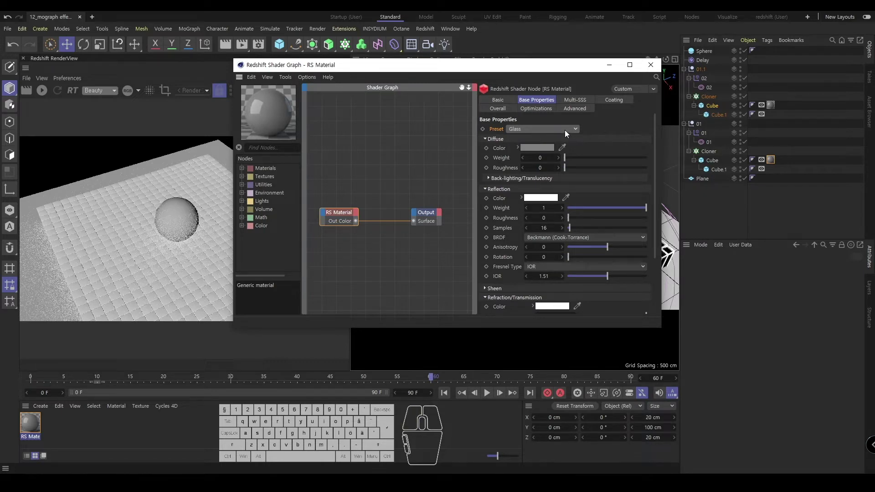
left_click(564, 130)
left_click(540, 156)
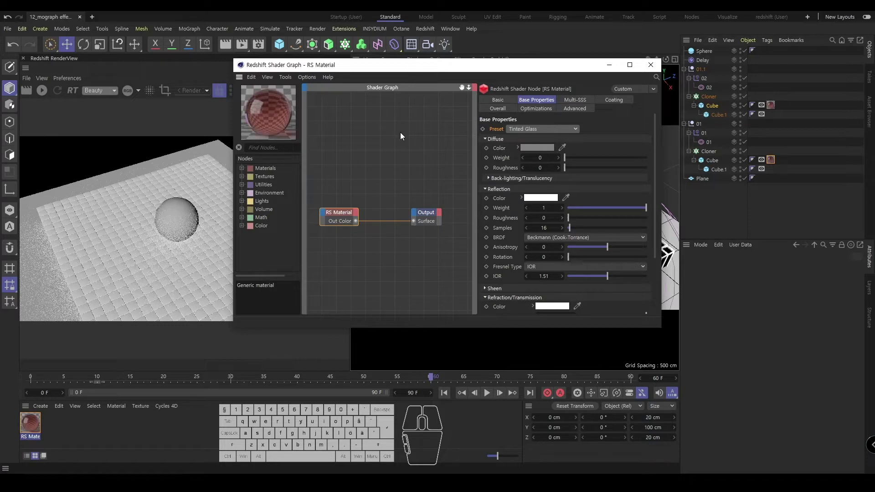
- Set the RS Material's Sub-Surface Transmittance Color to a very pale pink, RGB 251, 236, 236, and put the shader graph away
left_click(400, 133)
left_click(342, 212)
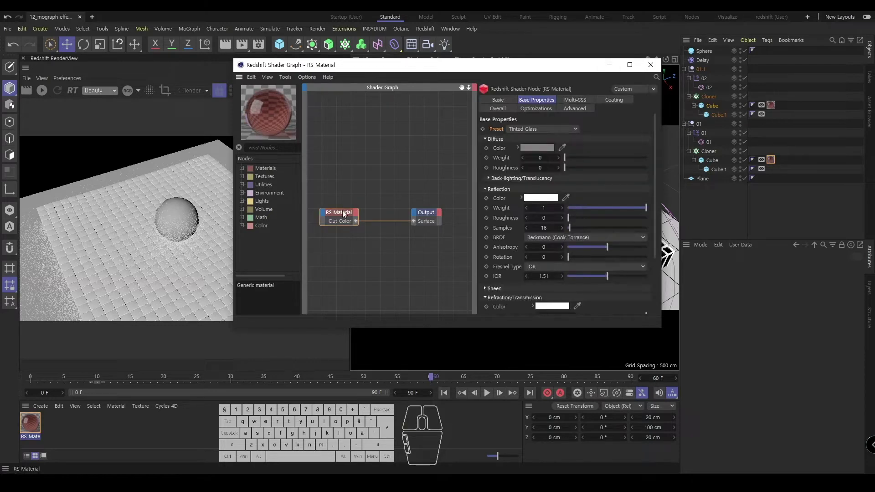
scroll(649, 182, "down", 3)
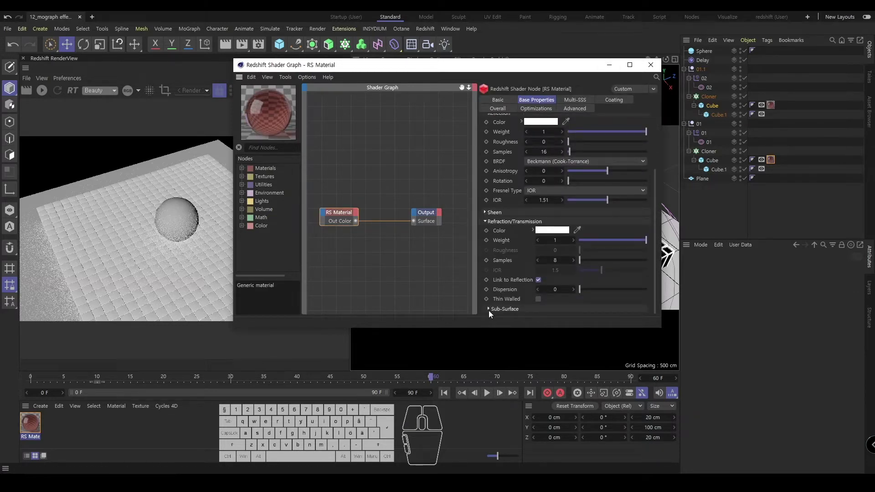
scroll(654, 222, "down", 3)
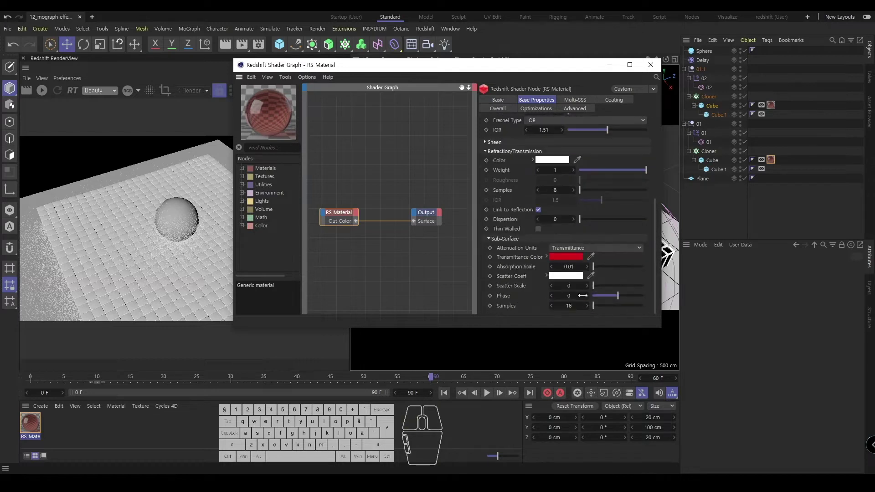
left_click(556, 256)
left_click_drag(495, 312, 481, 305)
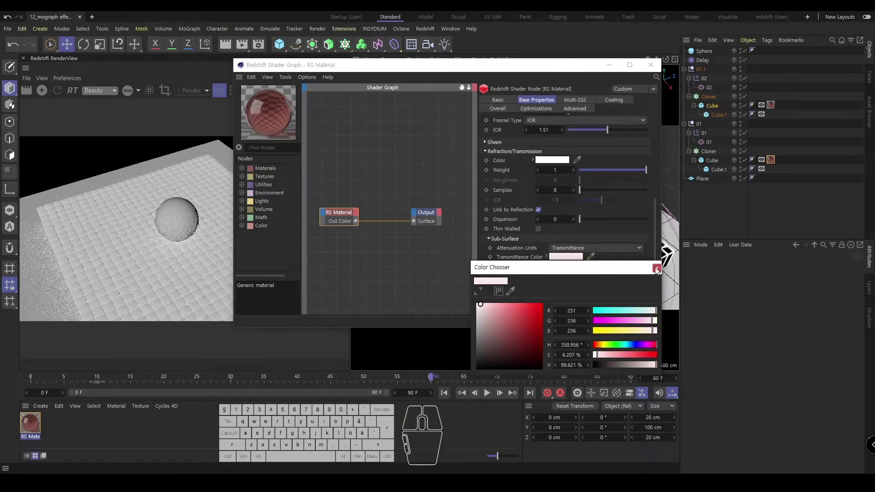
left_click(609, 64)
- Duplicate the glass RS Material and assign the copy to the nested Cube.1 in both Cloners
left_click(33, 426)
left_click_drag(32, 426, 51, 430, "ctrl")
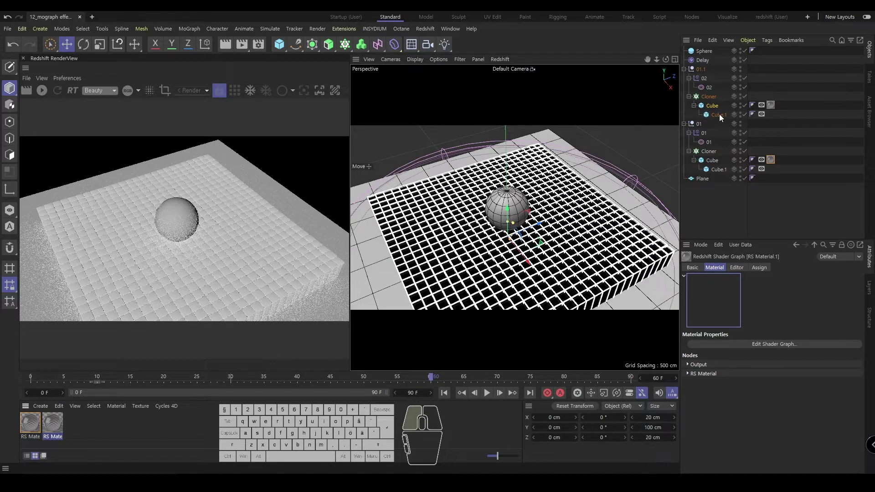
left_click_drag(720, 117, 715, 115)
left_click_drag(773, 112, 770, 168, "ctrl")
- Apply the Gold preset to the copied material assigned to Cube.1, set its reflection roughness to 0.5, and close the shader graph
double_click(770, 168)
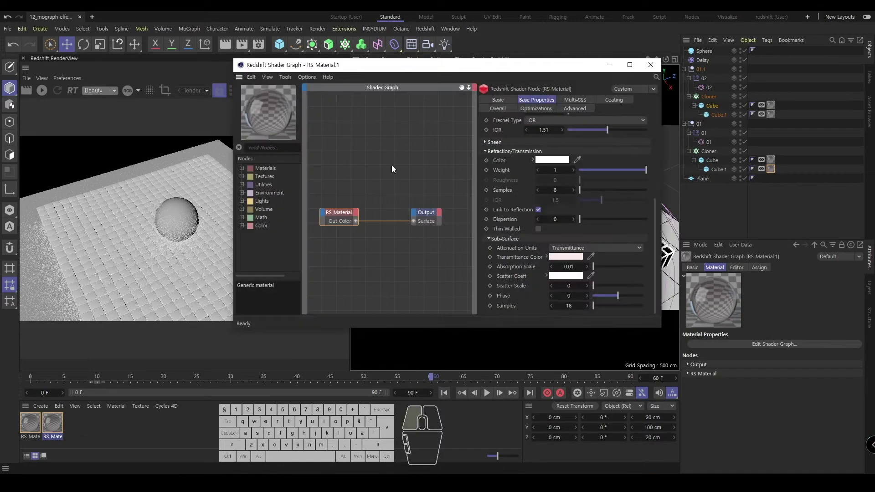
left_click(392, 165)
left_click(342, 212)
left_click(541, 129)
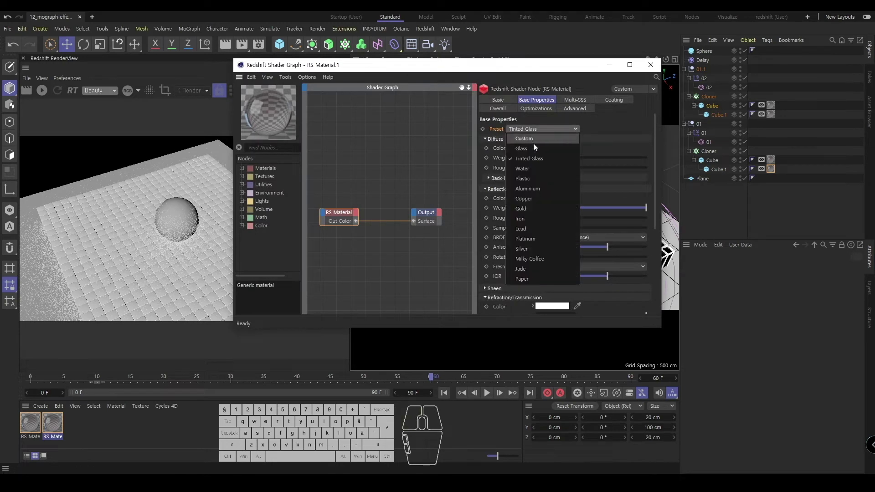
left_click(532, 208)
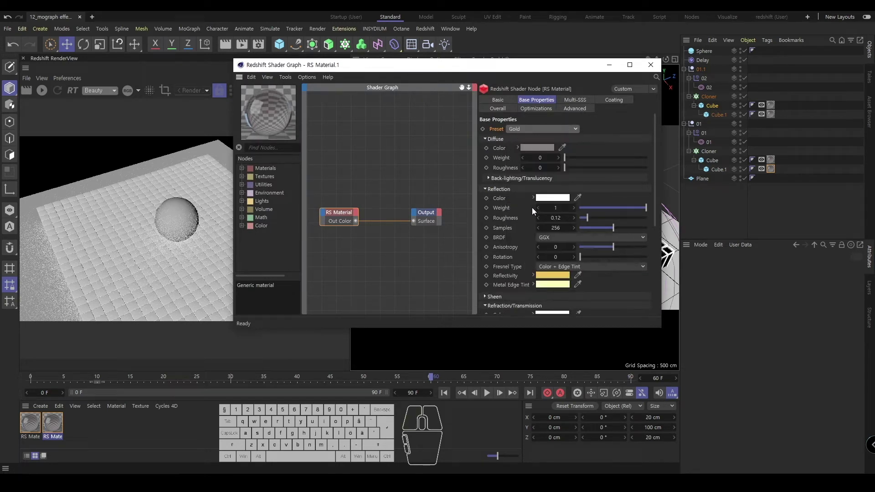
left_click(613, 217)
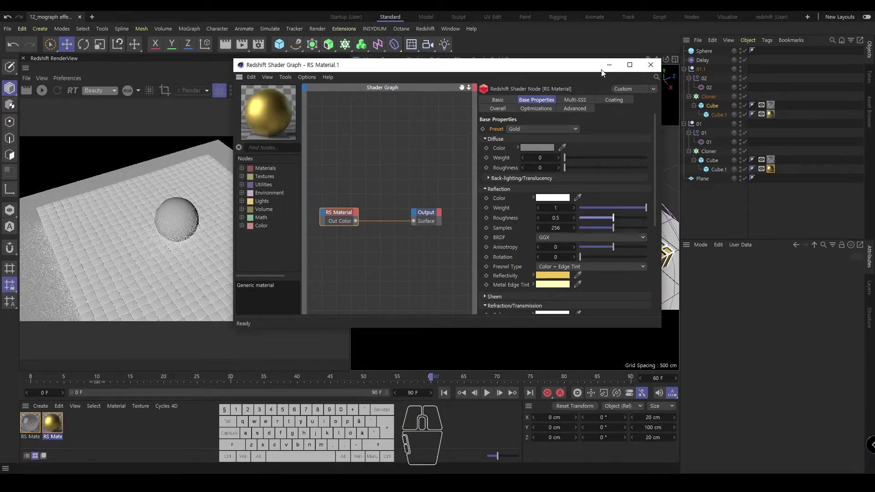
left_click(651, 64)
- Play the animation from the start to frame 23 and preview that frame in the Redshift RenderView
left_click(445, 393)
left_click(487, 392)
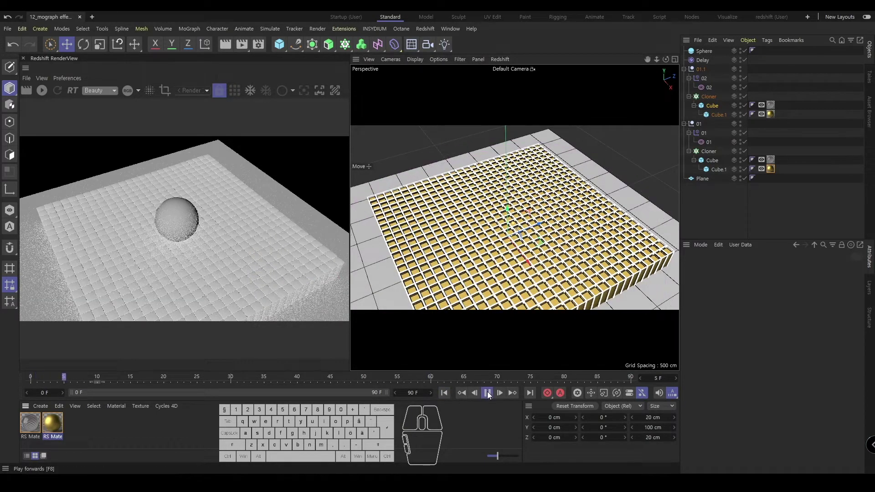
left_click(487, 392)
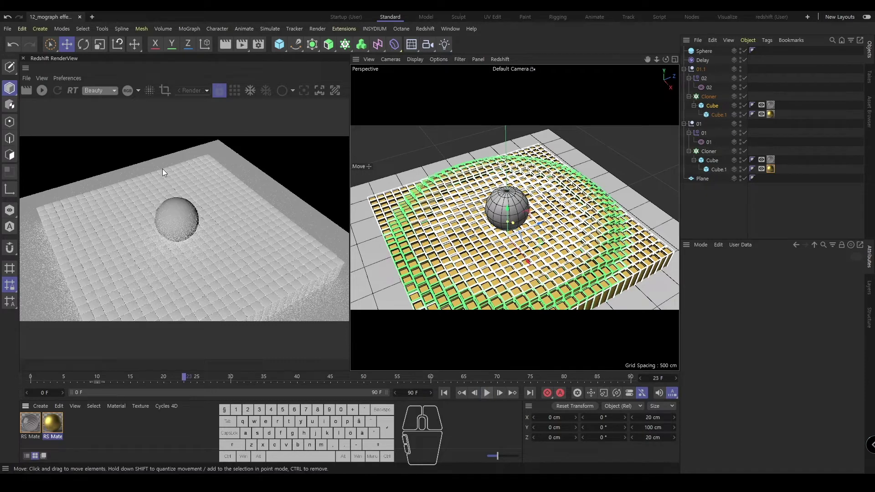
left_click(41, 90)
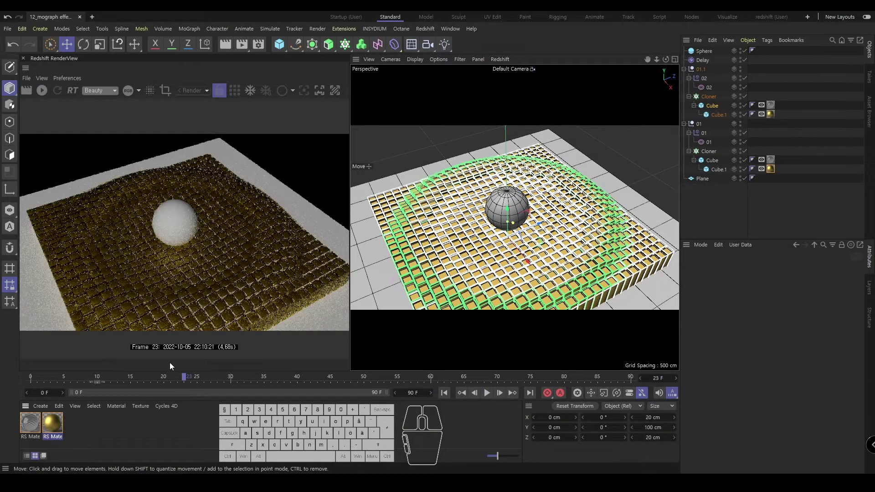
left_click(214, 437)
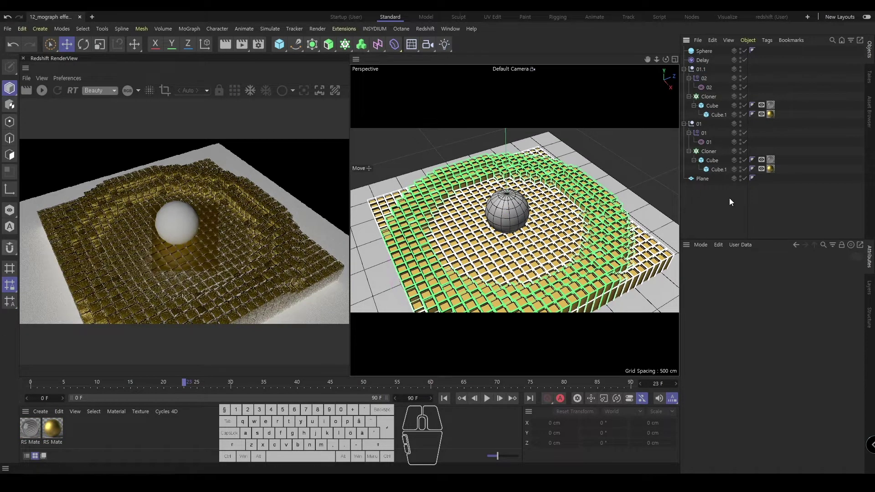
- Collapse groups 01.1 and 01 in the object hierarchy and return the timeline to frame 0
left_click(684, 69)
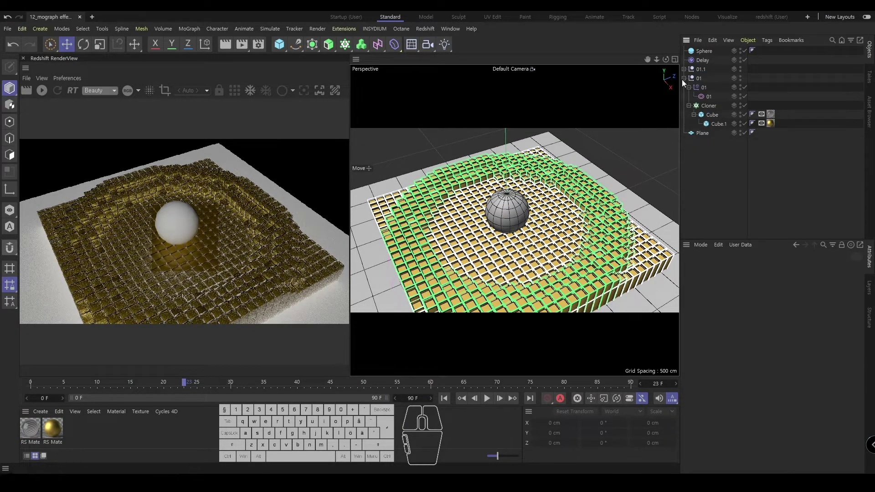
left_click(683, 78)
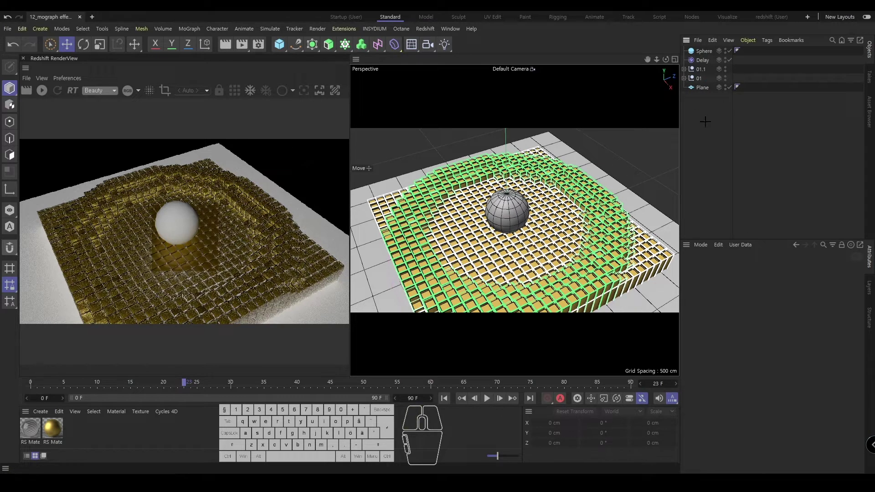
left_click(443, 398)
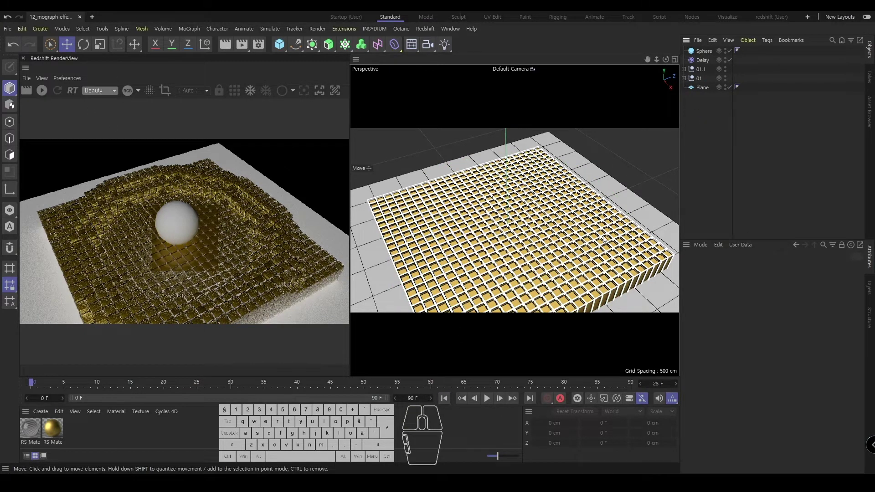
- Raise the Plane to a Y position of 54.5 cm so it covers the cube grid, and save the scene
left_click(602, 184)
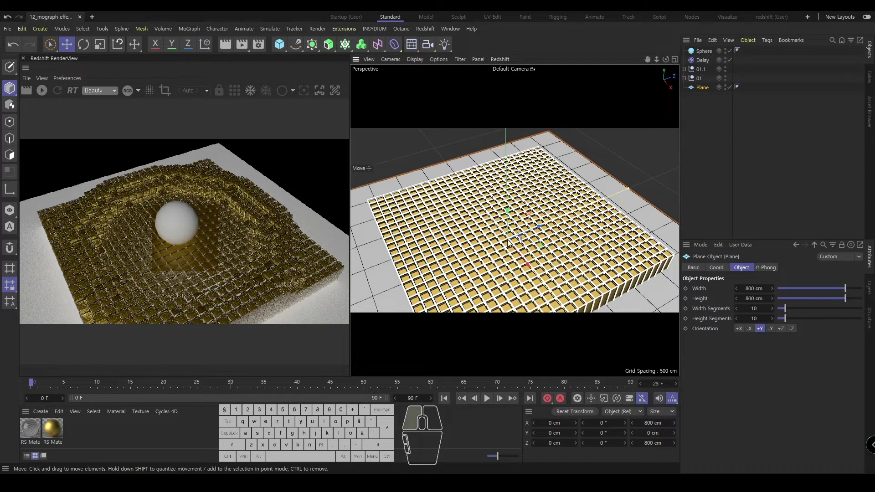
left_click_drag(554, 226, 513, 196, "alt")
key("F4")
key("F5")
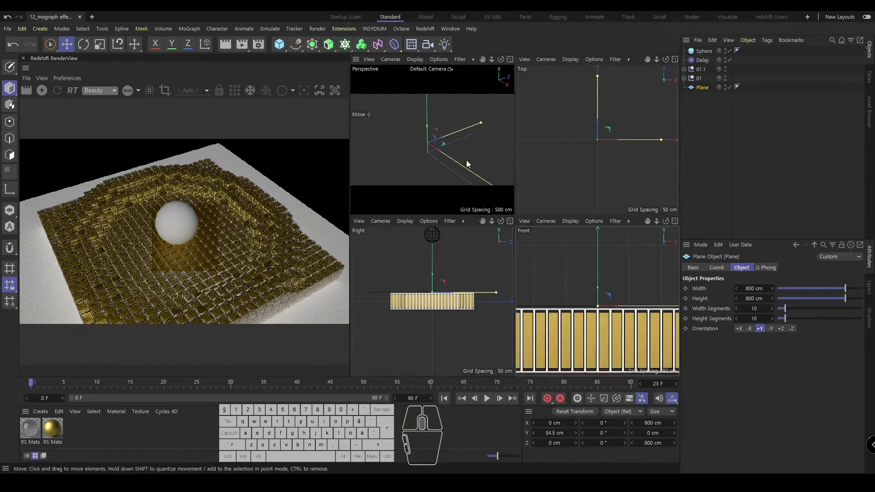
middle_click(466, 160)
key("ctrl+s")
scroll(506, 242, "up", 10)
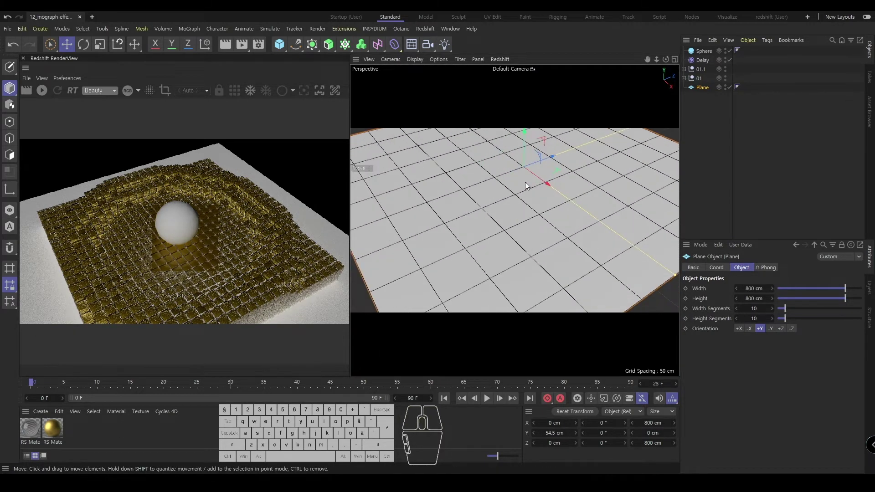
right_click_drag(535, 194, 521, 218, "alt")
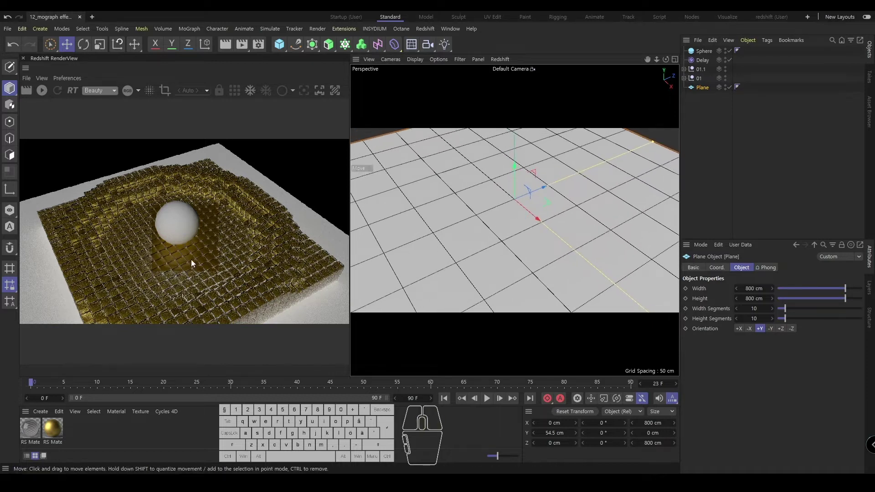
- Set the Sphere's radius to 30 cm and its segments to 32, and move the timeline to frame 15
left_click(780, 168)
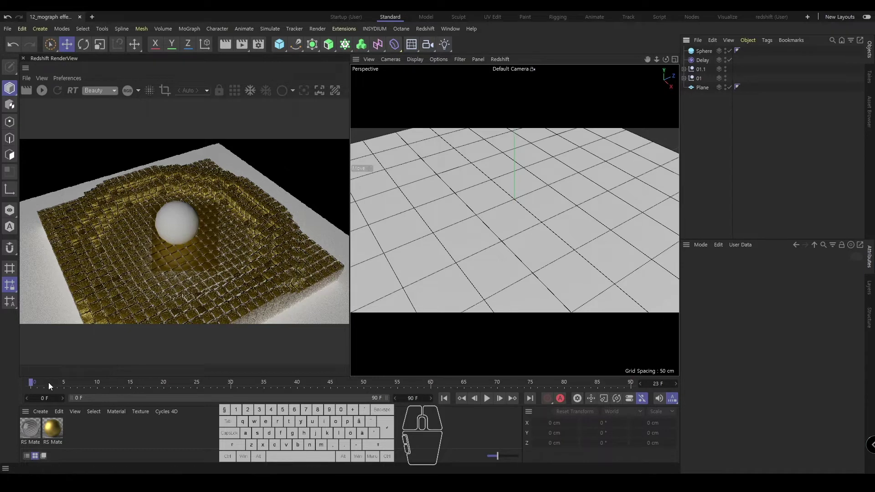
left_click_drag(48, 382, 117, 384)
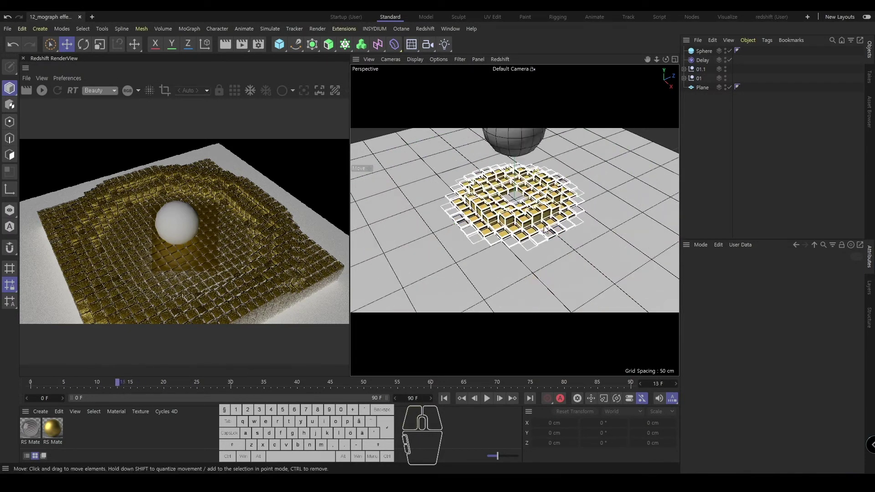
left_click(704, 51)
left_click(747, 289)
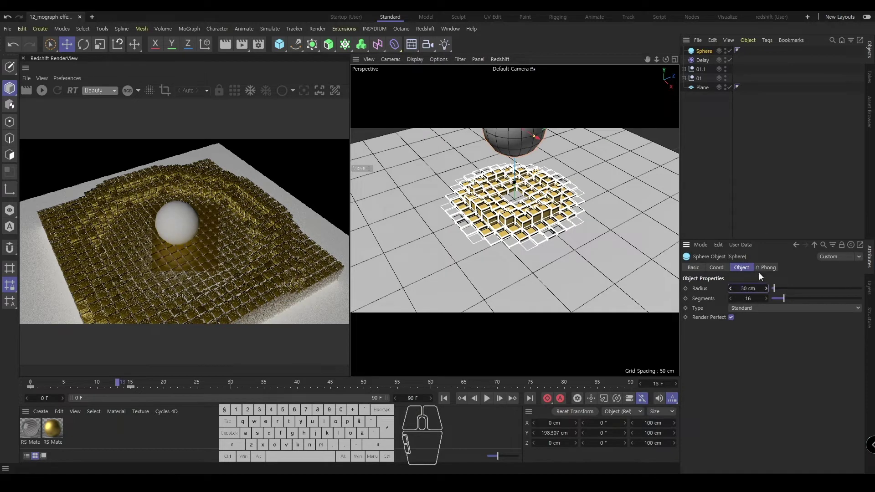
key("Tab")
type("32")
key("Return")
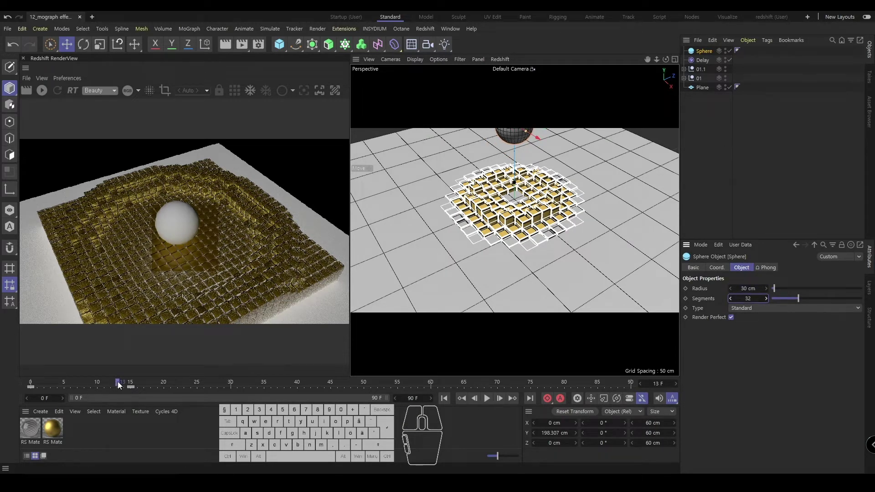
left_click_drag(118, 381, 130, 382)
- Duplicate the gold material and assign the new copy to the Plane
left_click_drag(54, 428, 78, 433, "ctrl")
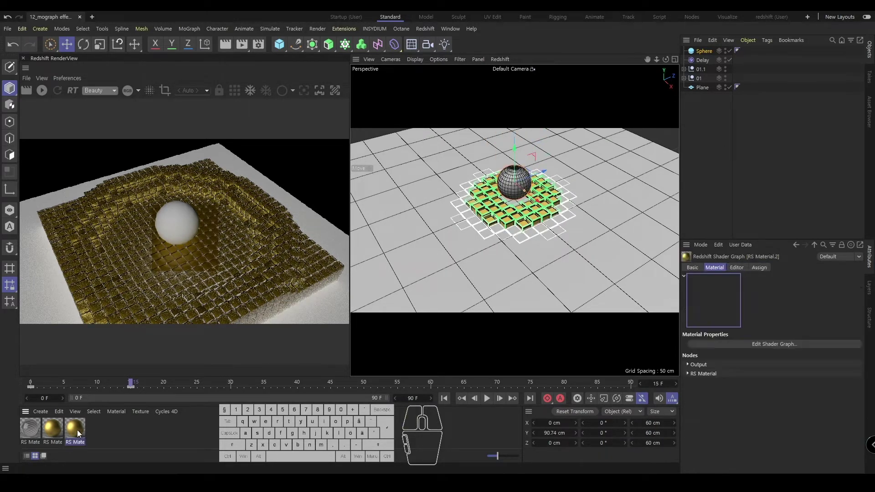
left_click(73, 429)
left_click_drag(741, 90, 746, 87)
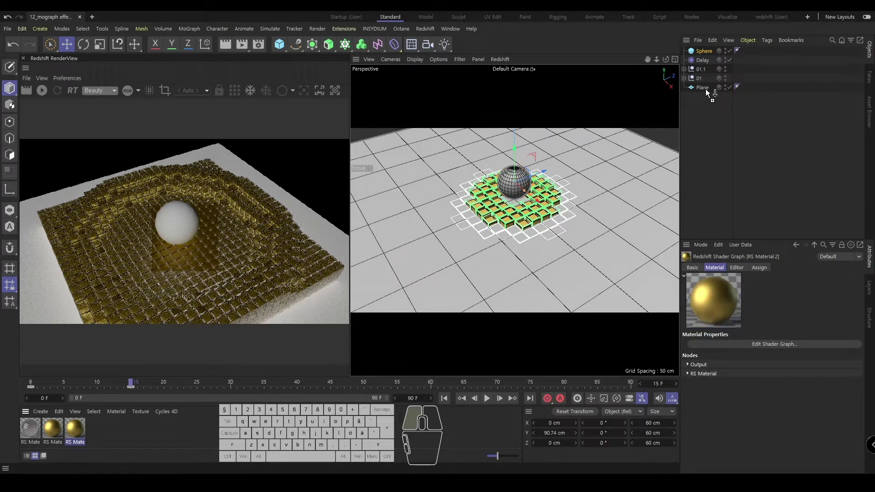
- Open the shader graph of RS Material.2 and darken the gold material's Reflectivity colour to a very dark brown
double_click(72, 426)
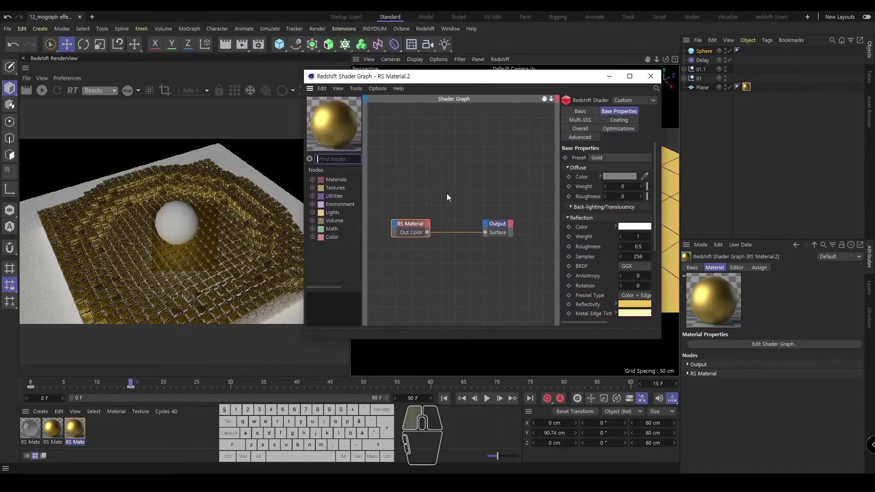
left_click(416, 224)
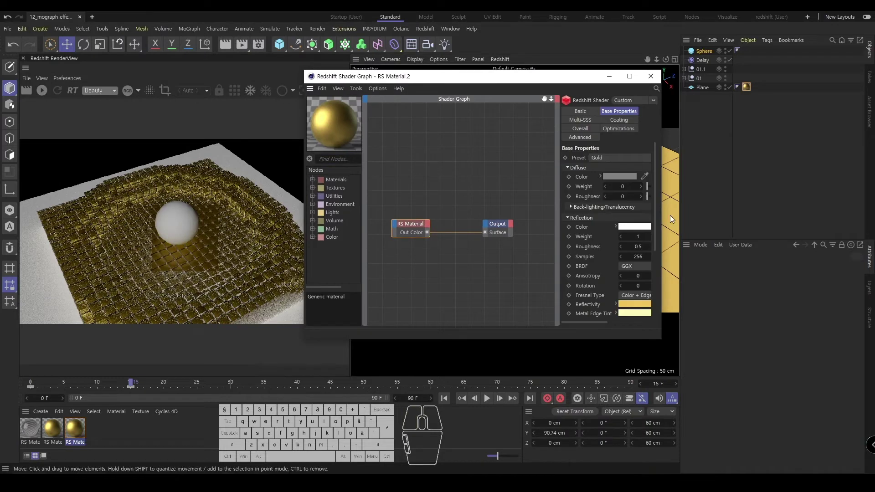
left_click_drag(662, 215, 739, 214)
left_click_drag(617, 191, 577, 200)
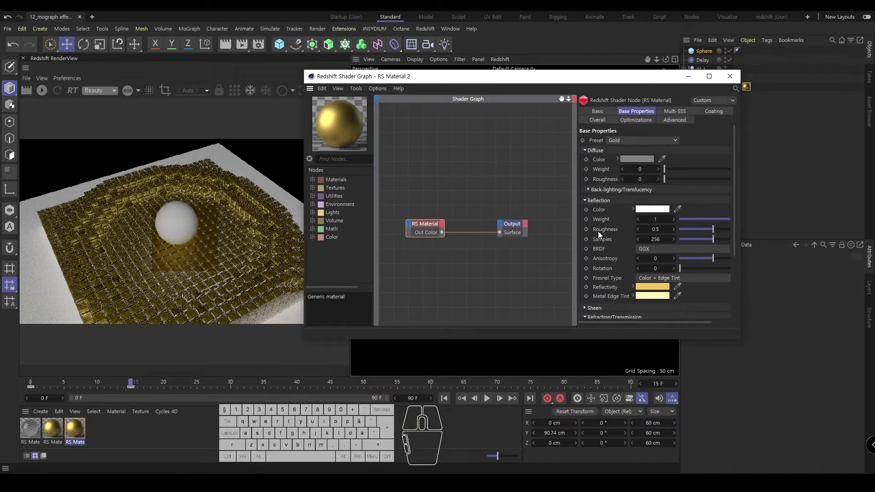
left_click(652, 288)
left_click(694, 396)
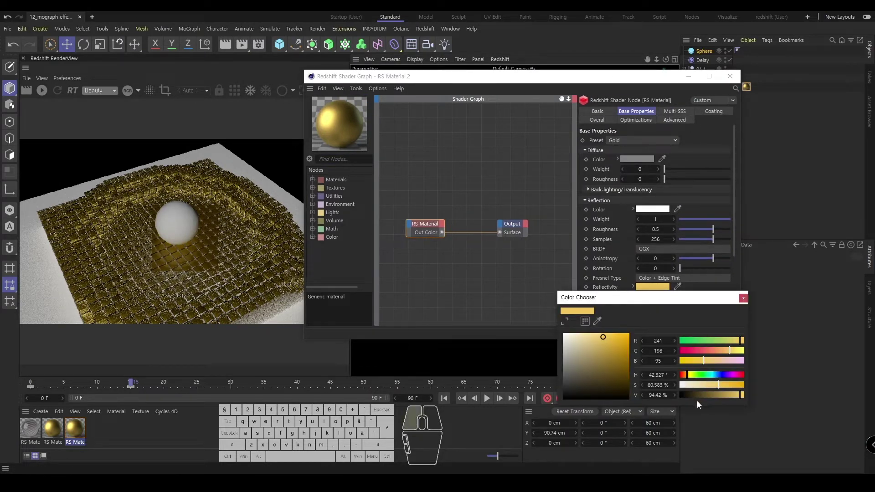
left_click(743, 298)
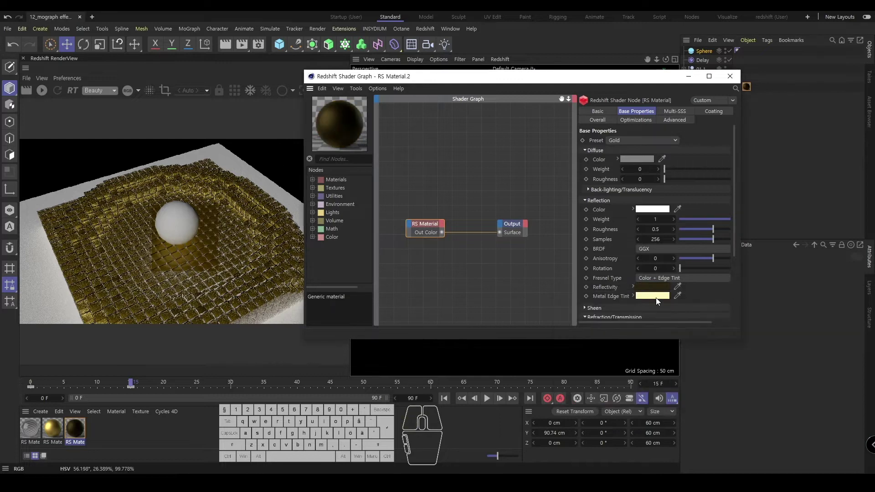
- Darken the Metal Edge Tint of RS Material.2 to a brightness of 13%, close its shader graph and save the scene
left_click(655, 296)
left_click(691, 403)
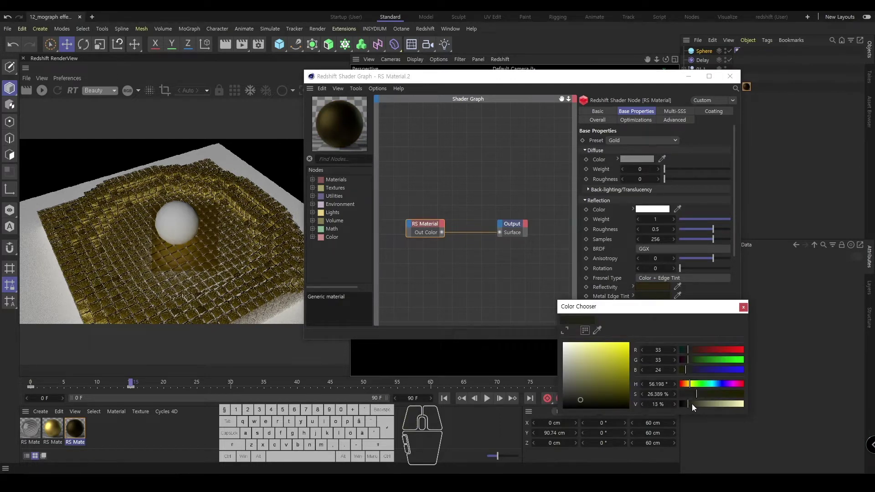
left_click(743, 308)
left_click(729, 76)
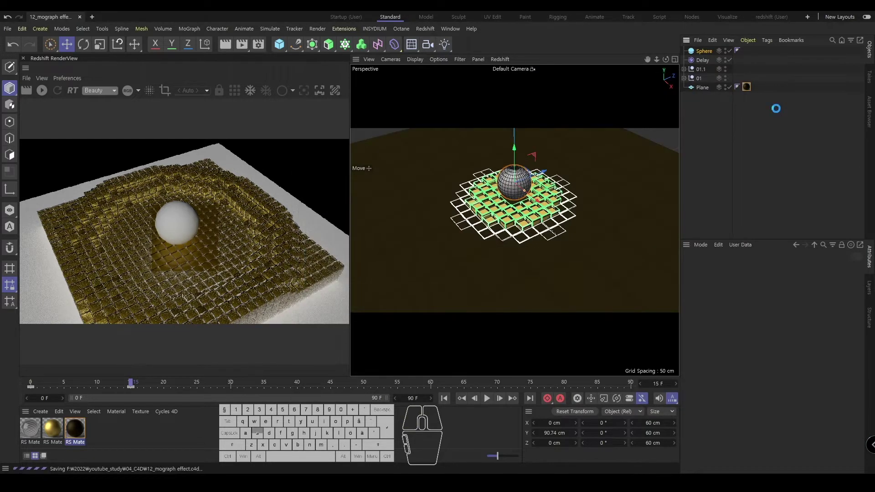
- Copy the Plane's dark material onto the Sphere and run a test render of the scene
left_click_drag(748, 89, 747, 50, "ctrl")
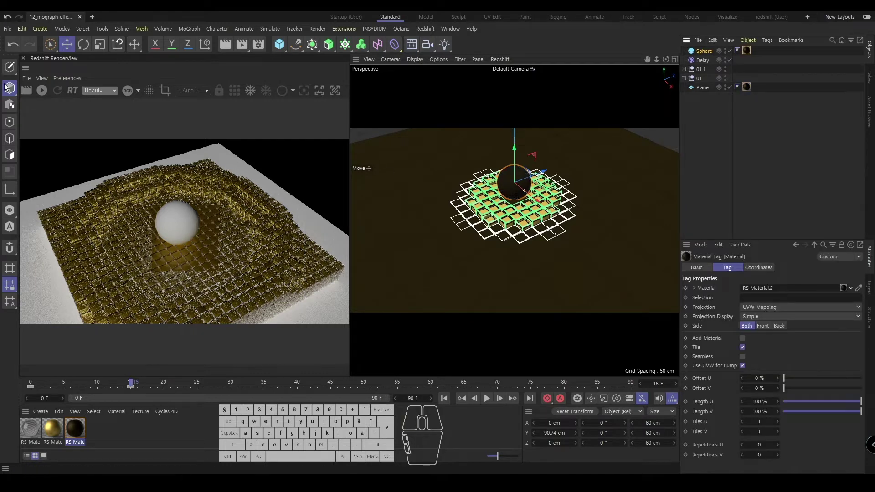
left_click(41, 90)
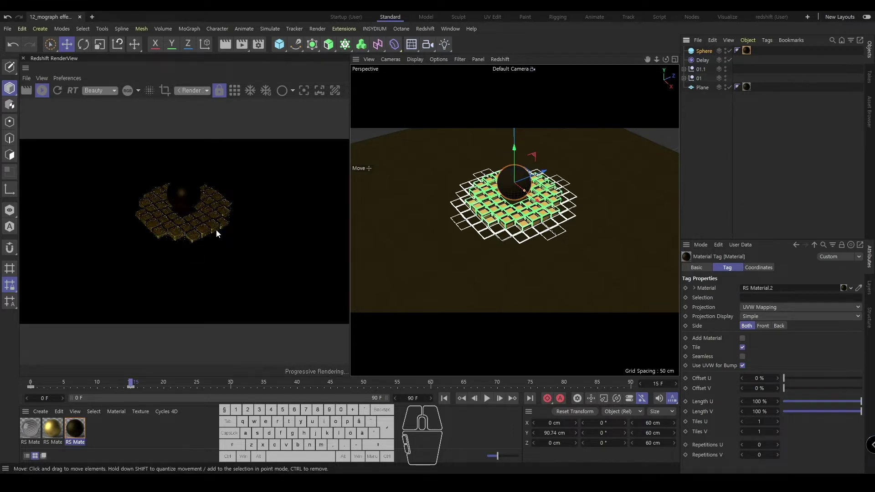
left_click(45, 91)
left_click(703, 133)
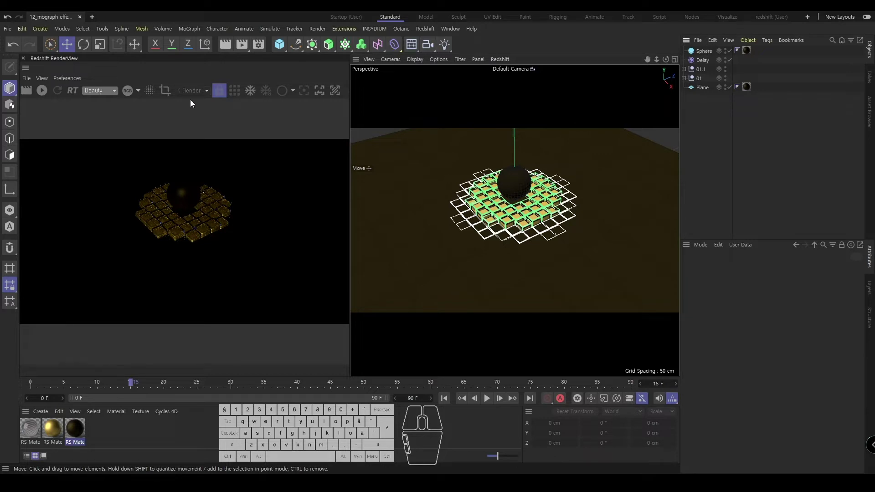
- Add a Redshift Area Light to the scene and restart the live render
left_click(424, 28)
mouse_move(446, 58)
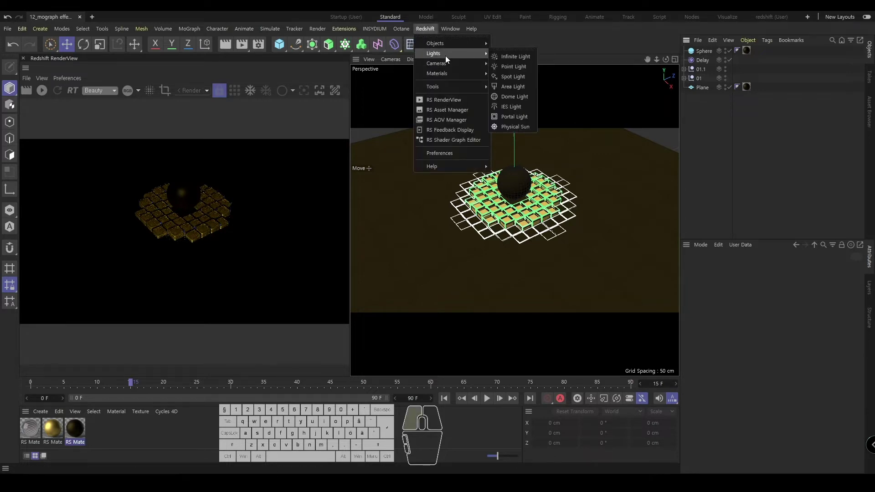
left_click(514, 87)
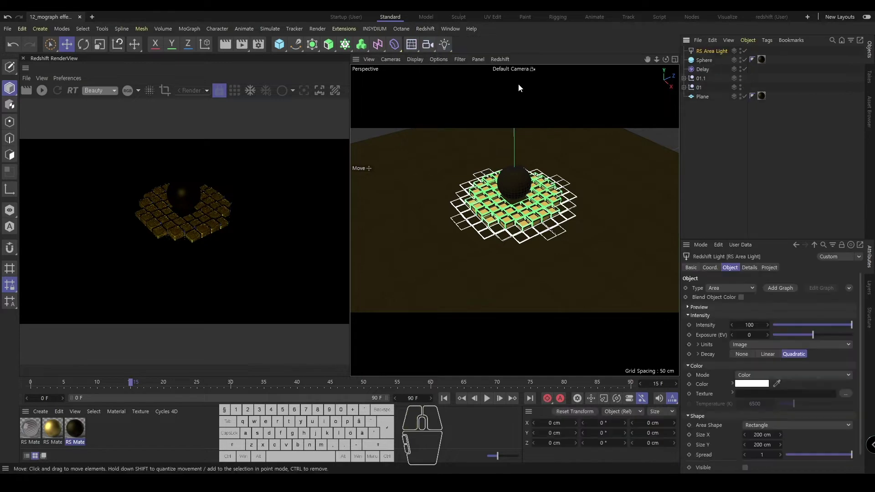
left_click(43, 94)
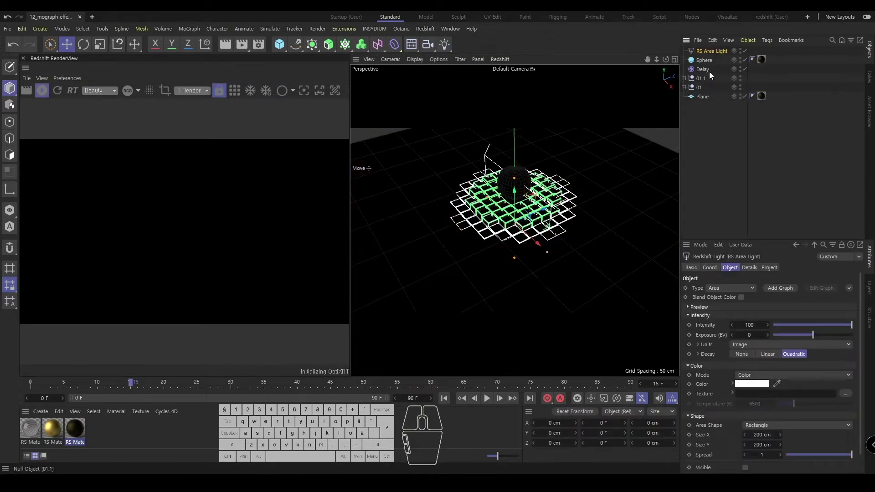
- In the top view, rotate the area light's heading to -25° and move it to about X -228 cm, Z -254 cm
middle_click(555, 237)
middle_click(547, 210)
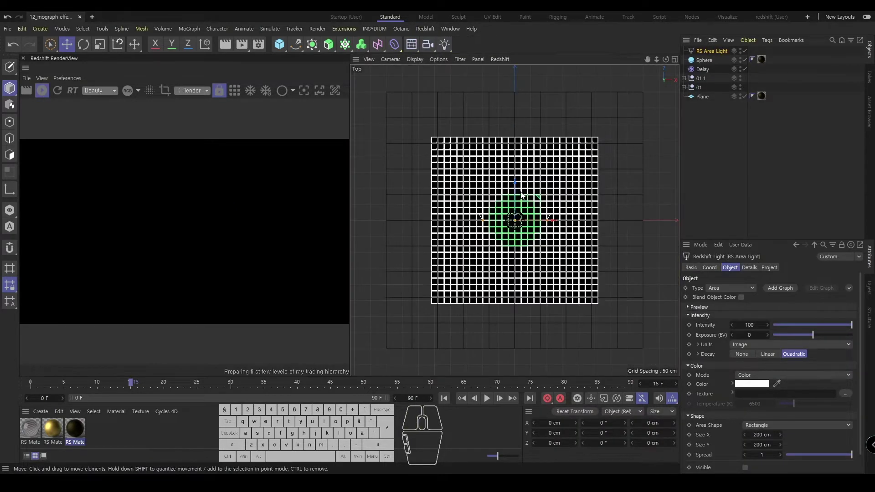
key("r")
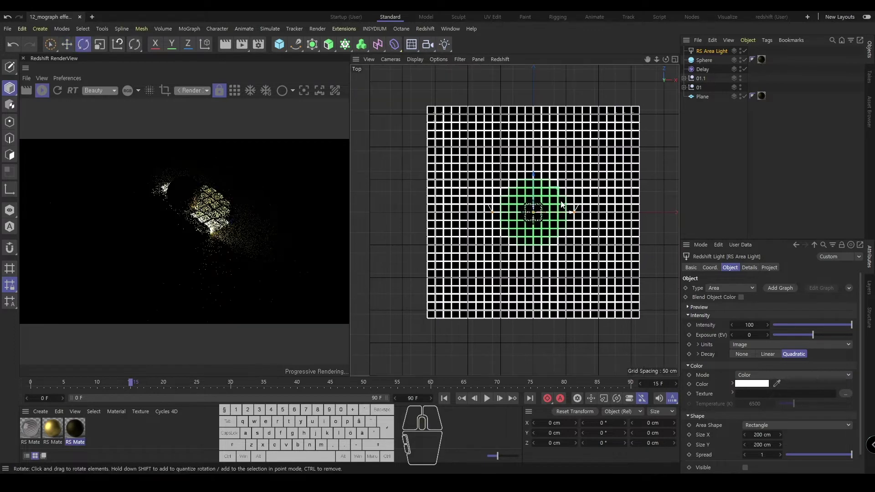
left_click_drag(553, 202, 560, 207, "shift")
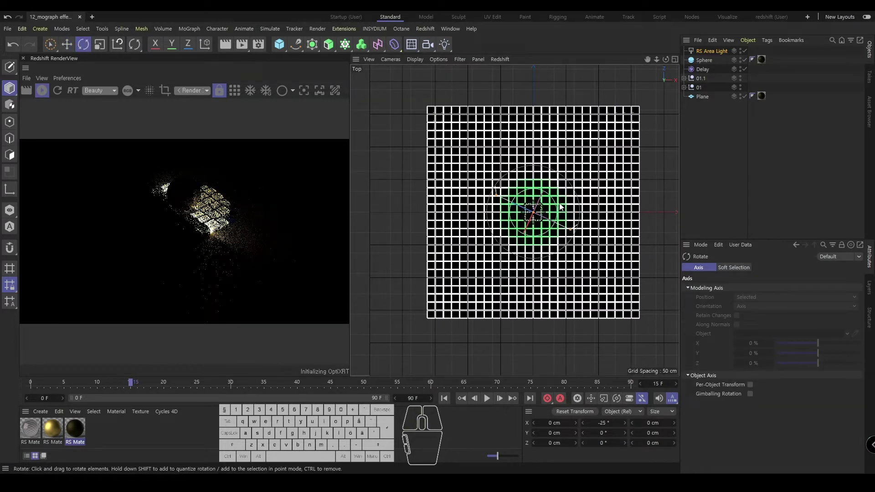
key("e")
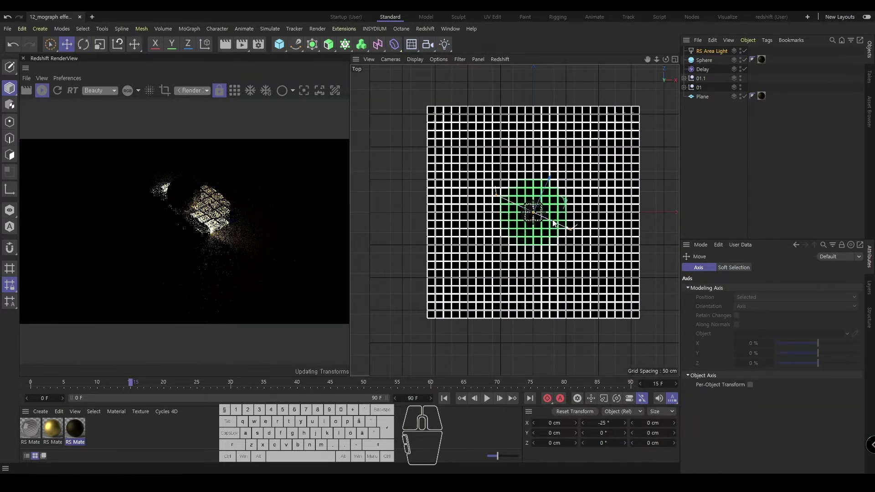
left_click_drag(564, 206, 462, 308)
- In the front view, raise the area light to a Y position of about 193 cm
middle_click(463, 308)
middle_click(524, 265)
right_click_drag(487, 229, 417, 231, "alt")
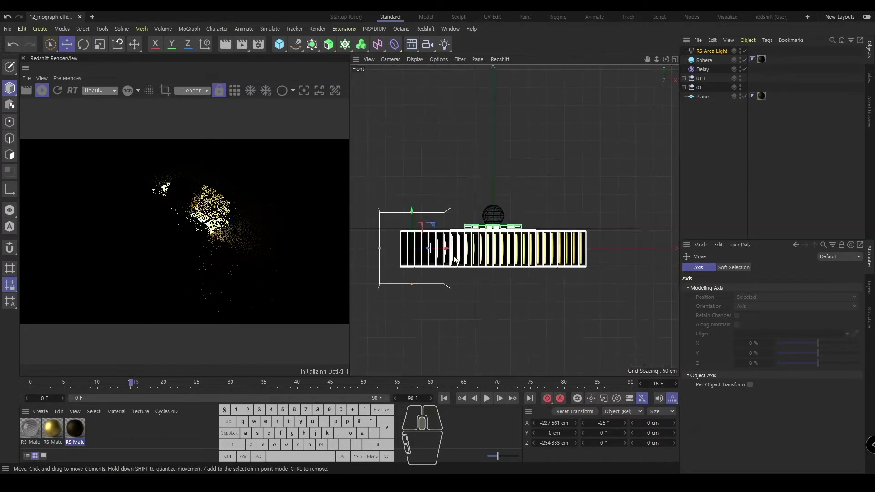
middle_click_drag(416, 231, 483, 253, "alt")
left_click_drag(482, 249, 482, 181)
- Tilt the area light to a pitch of -45° so it points down at the cube grid
middle_click(481, 184)
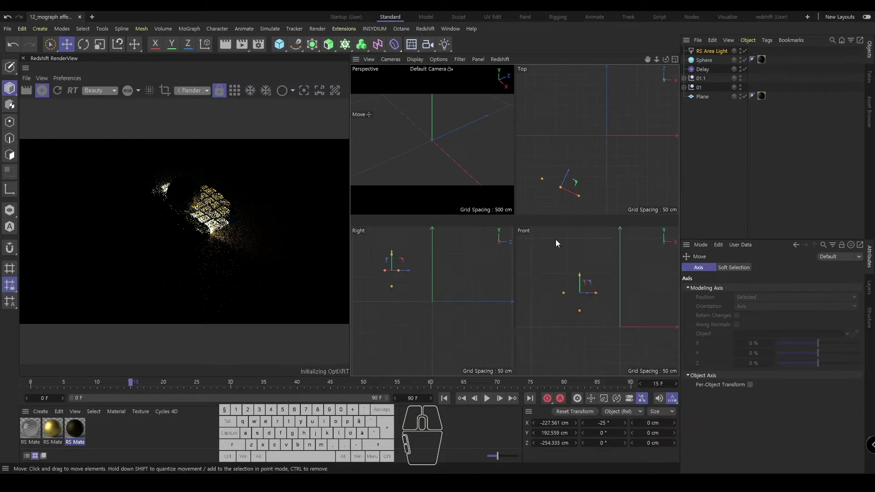
middle_click(556, 244)
key("r")
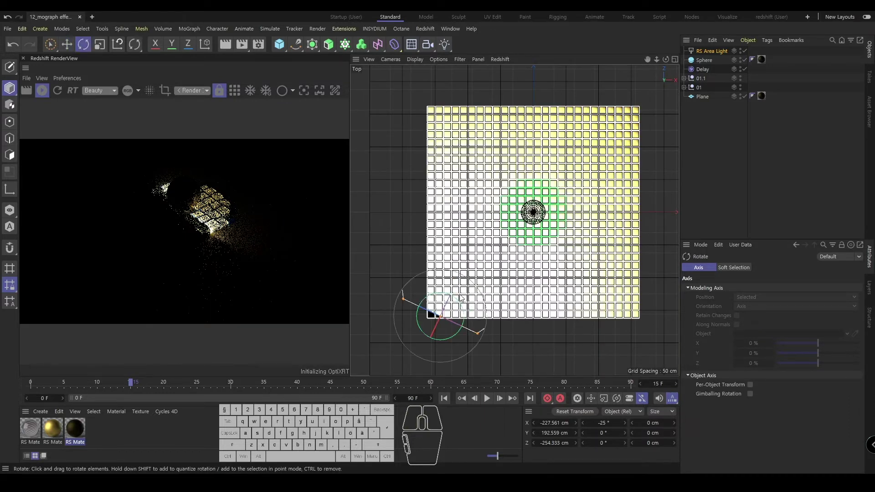
left_click_drag(461, 298, 451, 251, "shift")
key("e")
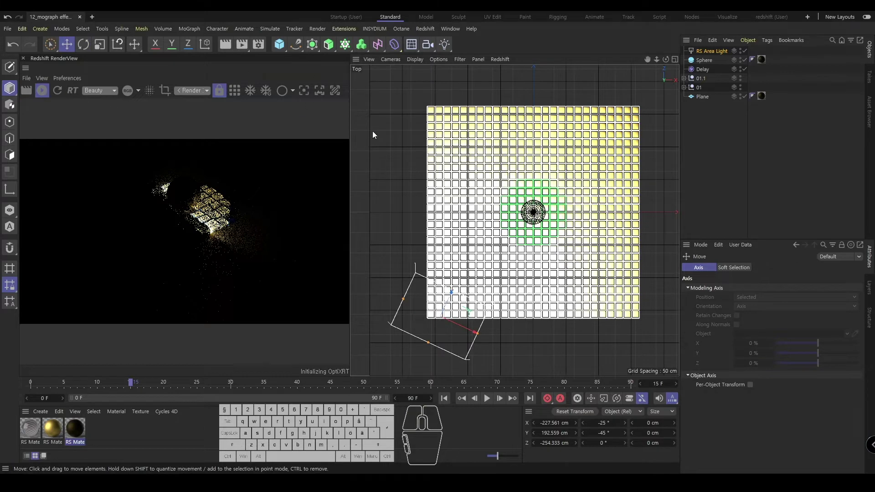
- Stop the live render, switch to world axes and shift the area light to about X -224 cm, Z -204 cm
left_click(710, 51)
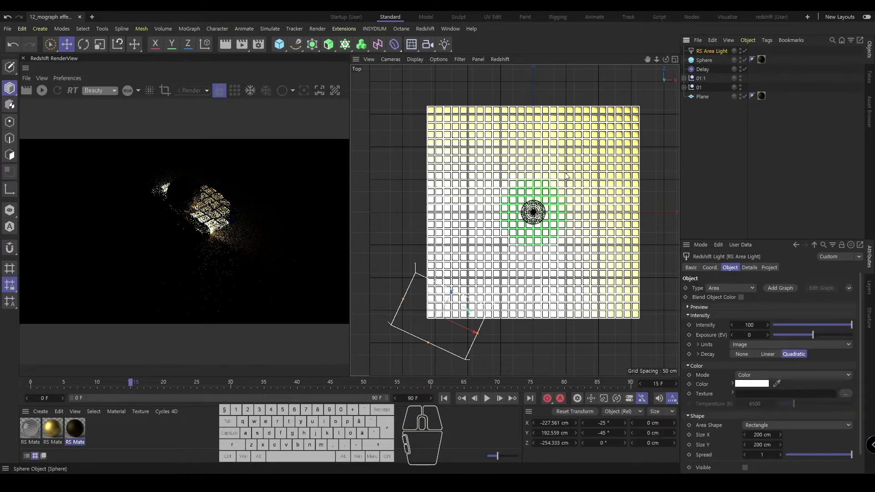
scroll(462, 271, "down", 1)
key("w")
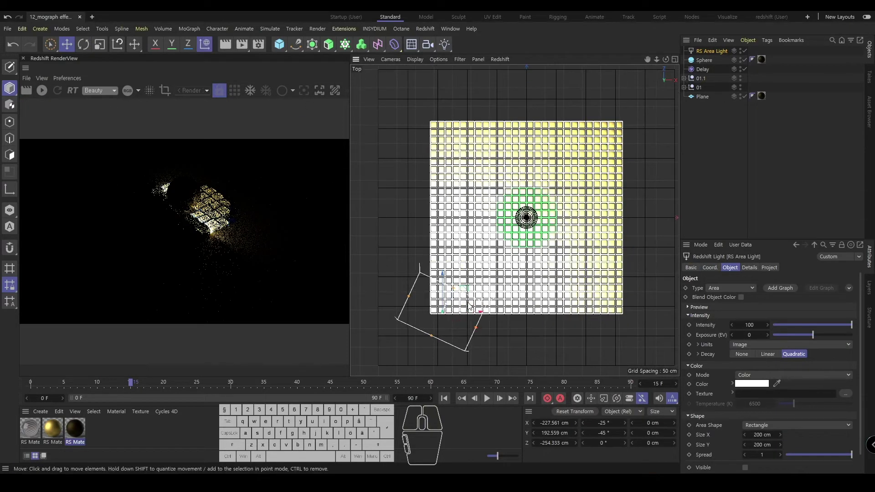
left_click_drag(468, 293, 469, 270)
- Raise the area light to about Y 387 cm and reshape it into a long strip about 58 cm high
key("F5")
key("F4")
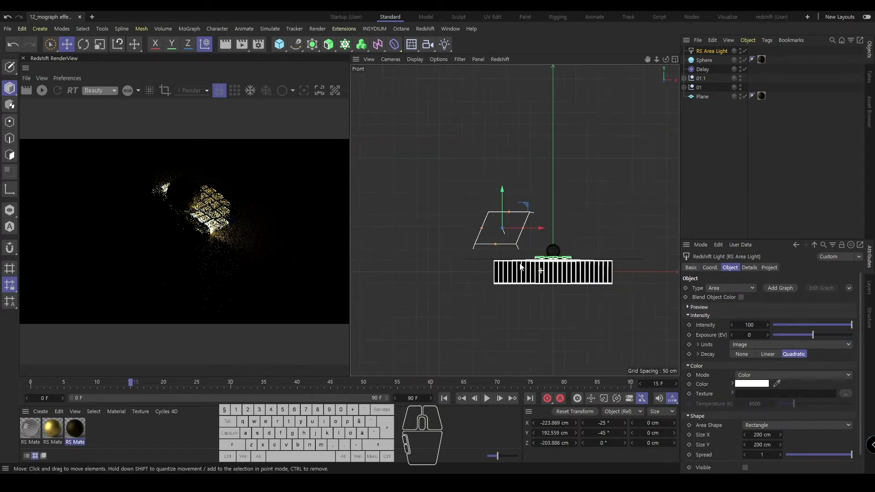
left_click_drag(499, 209, 574, 195)
- Shorten the area light to about 424 cm and place two copies around the cube grid, at headings of 30° and 150°
key("F5")
key("F2")
scroll(492, 314, "down", 5)
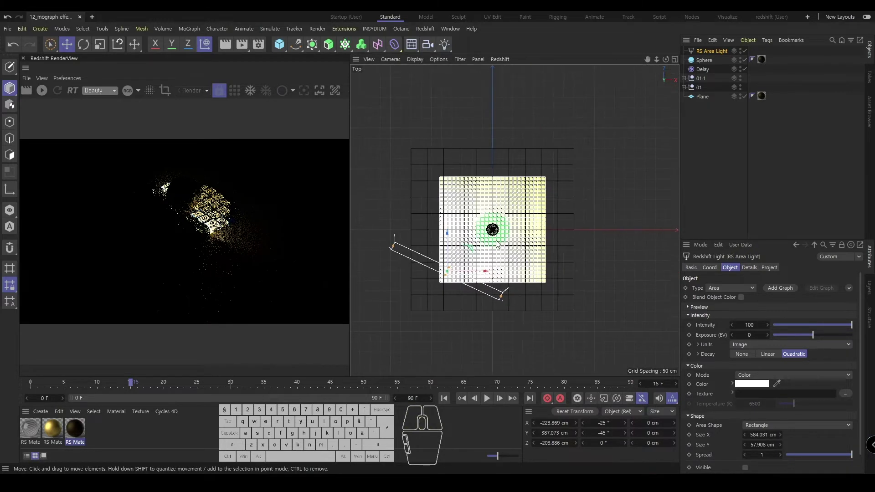
scroll(492, 314, "up", 3)
left_click_drag(495, 320, 555, 140)
key("r")
key("e")
key("r")
key("e")
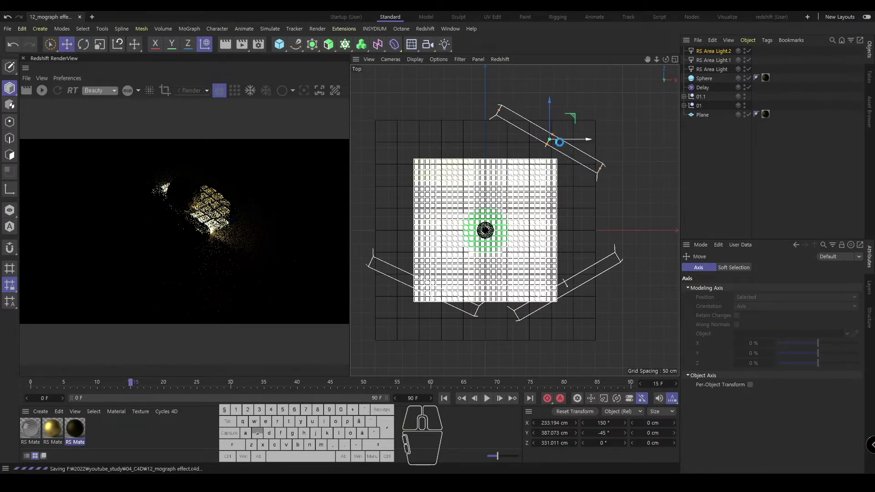
- Set the colour of the original RS Area Light to orange with hue 31° and saturation 65%
left_click(734, 165)
left_click(717, 69)
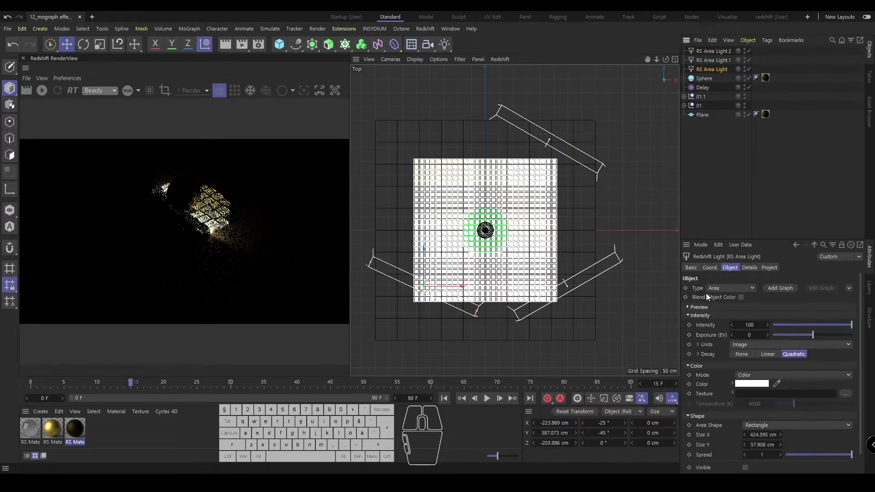
left_click(743, 385)
left_click_drag(799, 444, 818, 452)
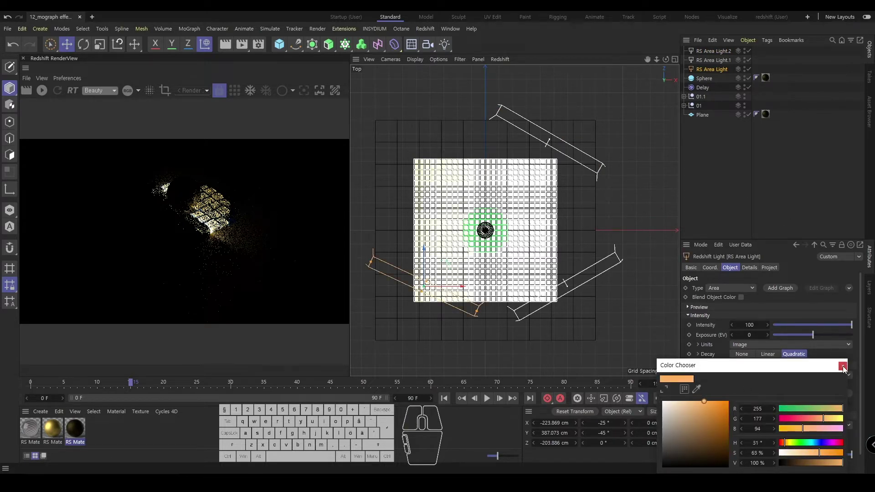
- Set the colour of RS Area Light.1 to a light blue
left_click(713, 60)
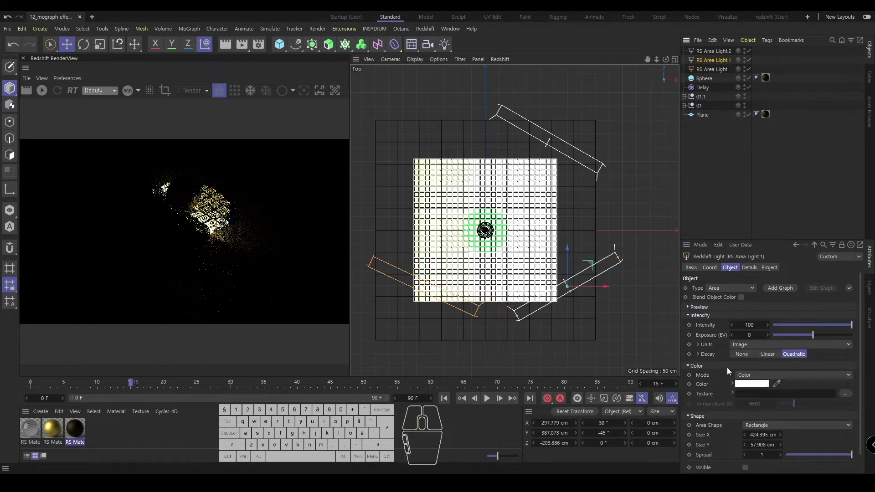
left_click(751, 384)
left_click_drag(805, 443, 815, 445)
left_click(803, 453)
left_click(707, 50)
left_click(752, 384)
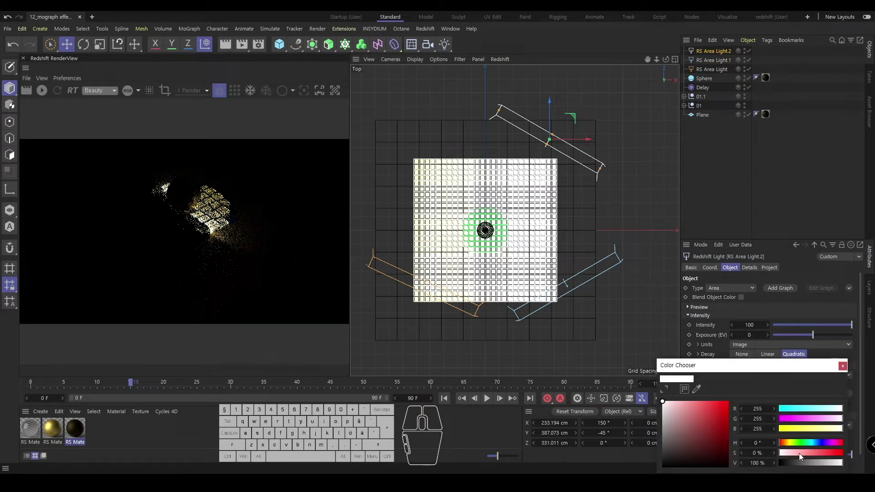
left_click(842, 366)
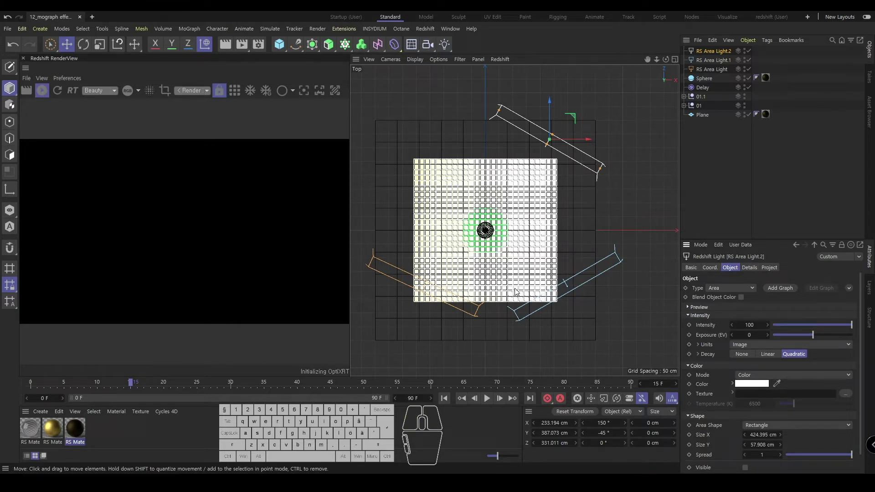
- Return to the perspective view with nothing selected and check the lit scene in the live render
middle_click(487, 264)
middle_click(411, 152)
left_click(743, 144)
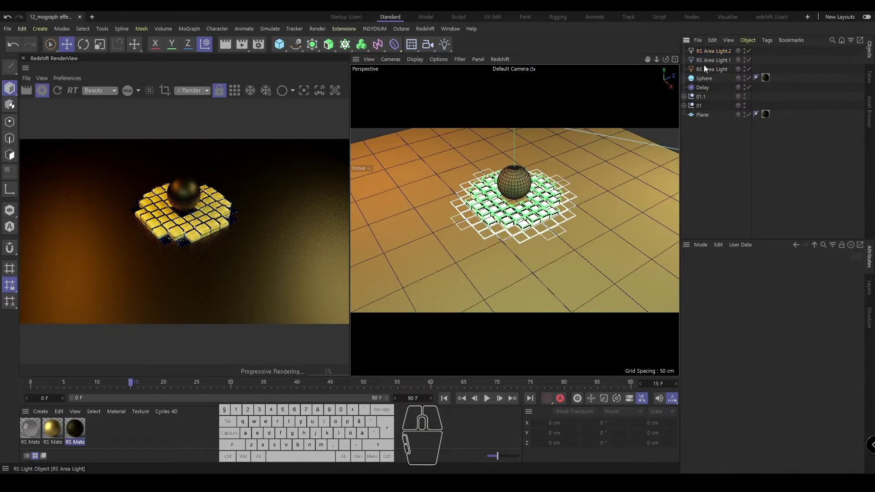
- Select all three area lights and raise them together in the front view to about Y 1139 cm
left_click(705, 69)
left_click(712, 51, "shift")
middle_click(597, 210)
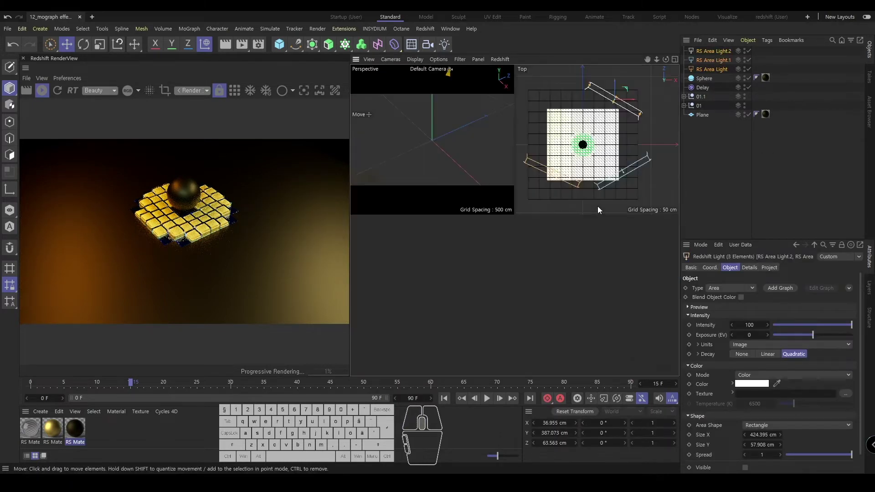
middle_click(540, 251)
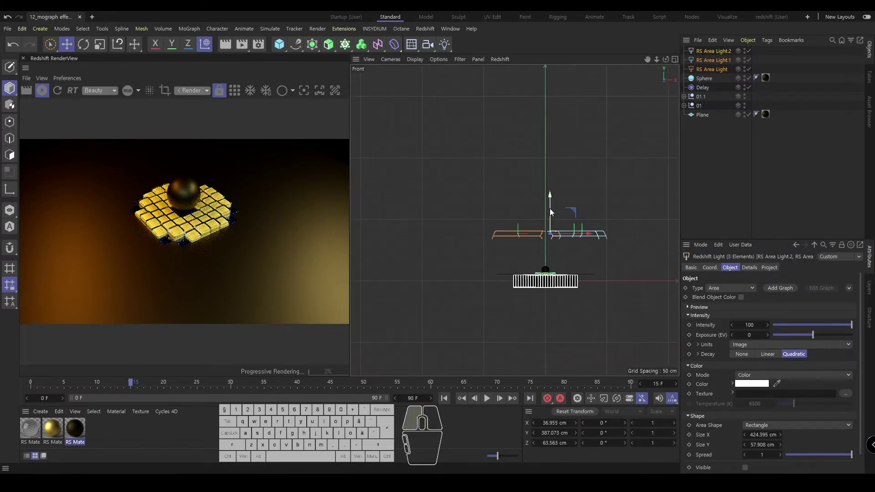
left_click_drag(549, 209, 552, 119)
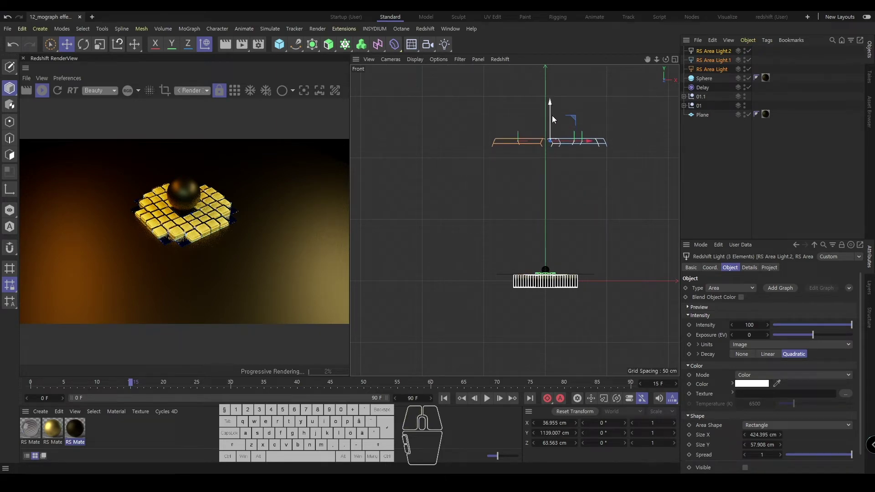
- Lower the three area lights together in the front view to about Y 617 cm and return to the perspective view
middle_click_drag(568, 193, 561, 203, "alt")
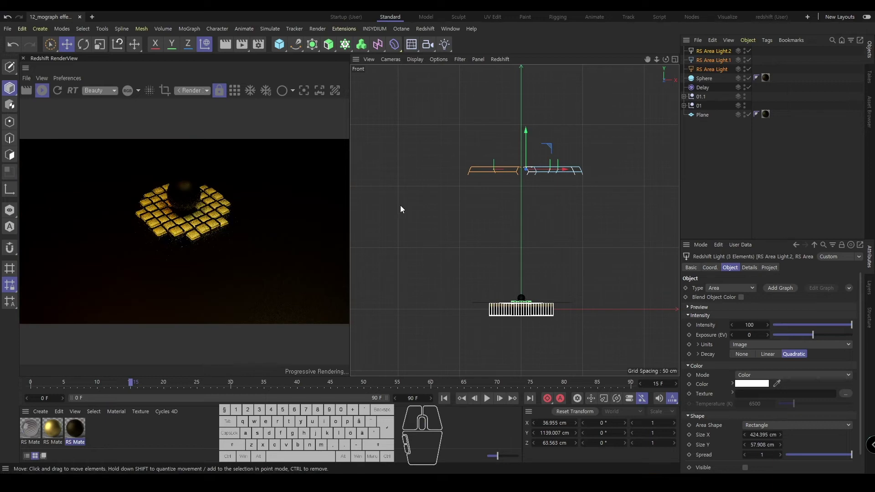
left_click_drag(517, 143, 518, 208)
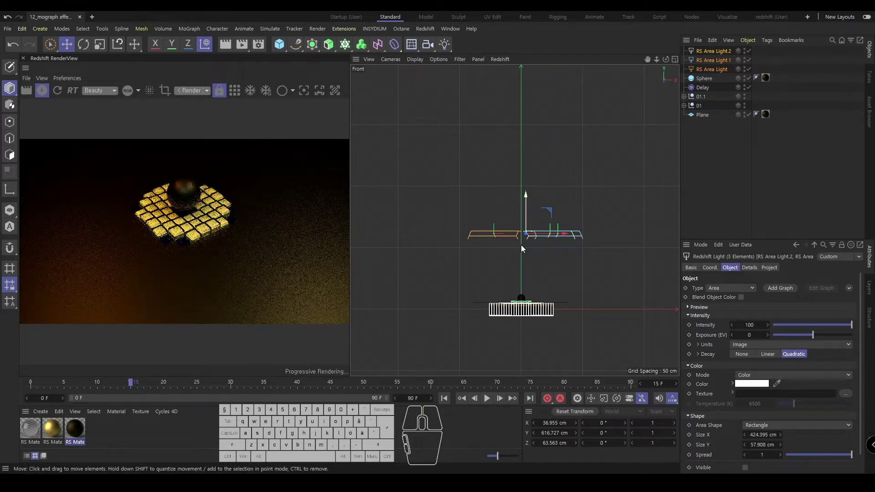
middle_click(520, 247)
middle_click(443, 144)
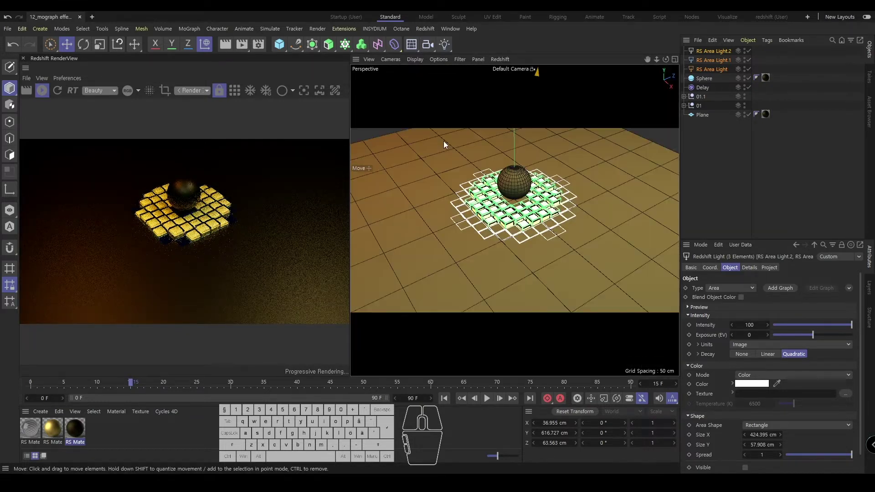
- In both cloners, move the gold material from Cube.1 to its parent Cube and remove the glass material from the parent Cube
left_click(709, 146)
left_click(683, 97)
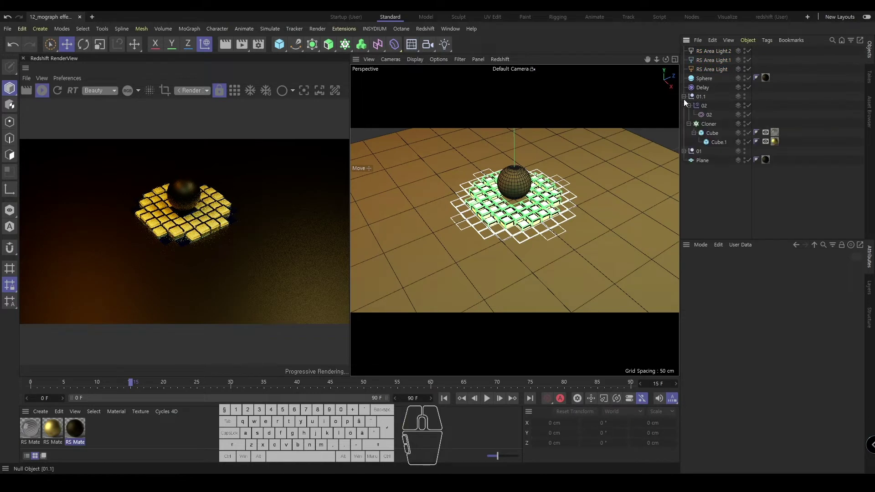
left_click(683, 151)
left_click_drag(774, 142, 783, 133)
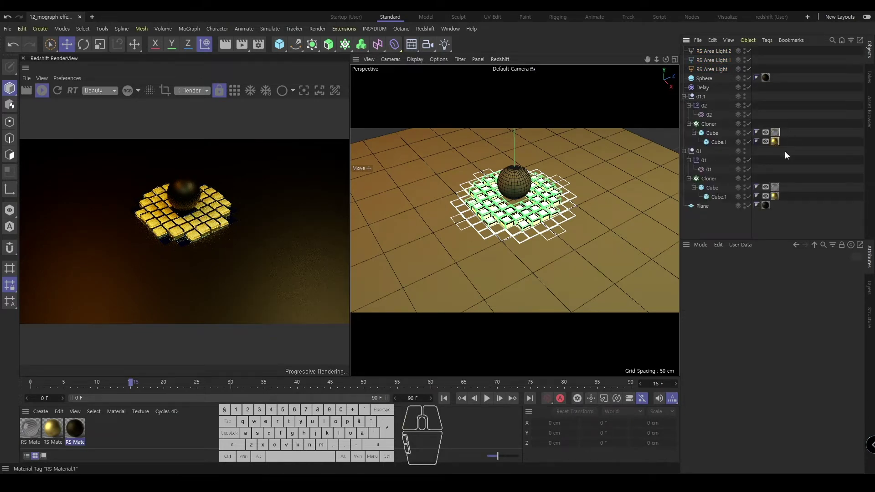
left_click(775, 195)
left_click_drag(784, 192, 783, 187)
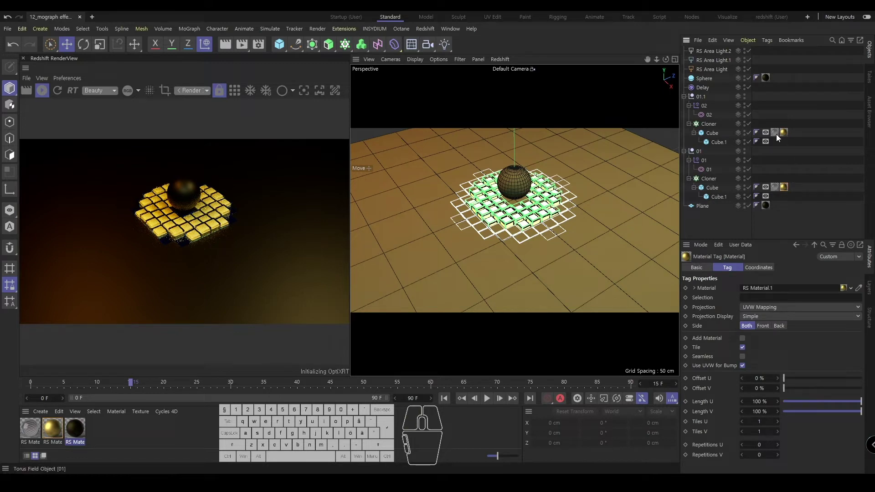
left_click(775, 134)
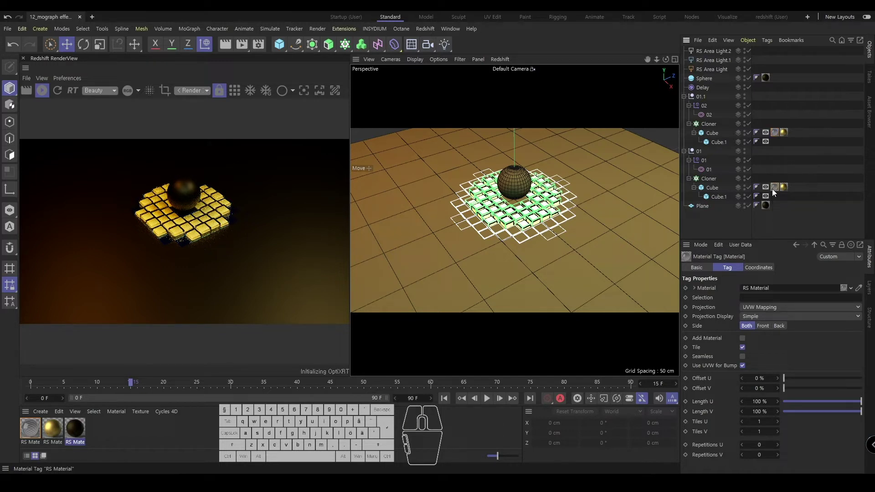
left_click_drag(773, 132, 773, 203)
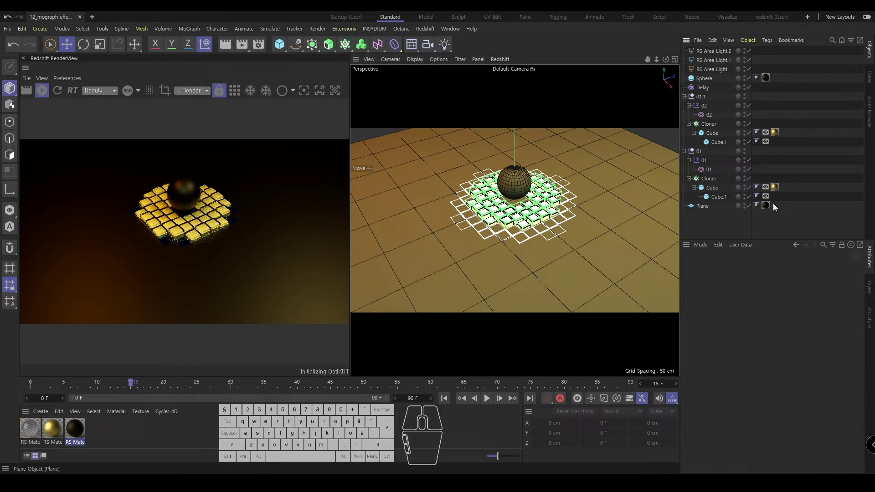
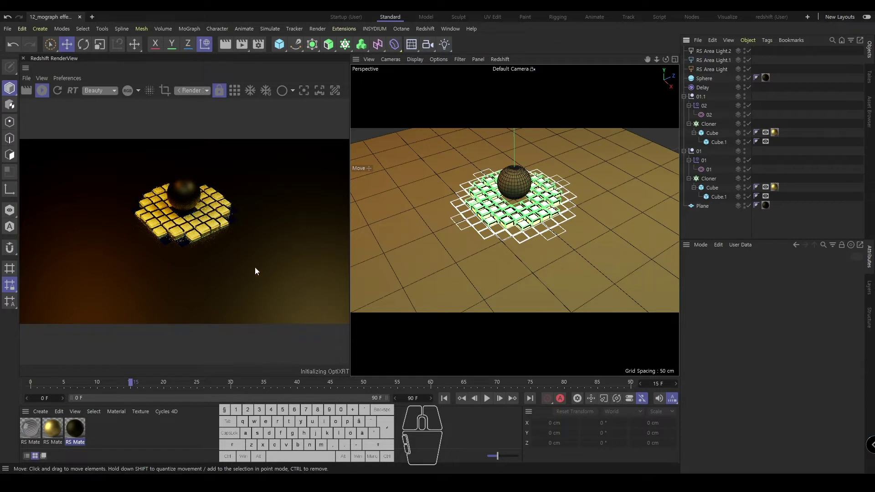
- Keep Redshift as the renderer and enable Lock Ratio for the output size in the render settings
left_click(258, 45)
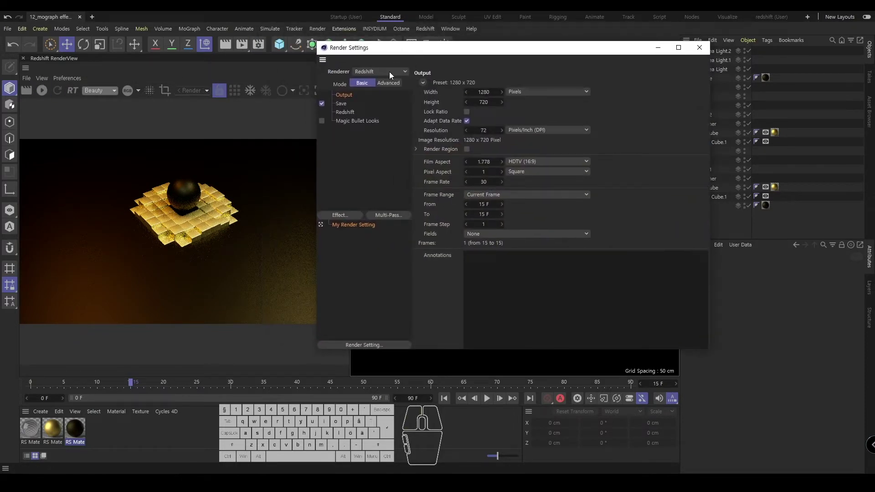
left_click(403, 71)
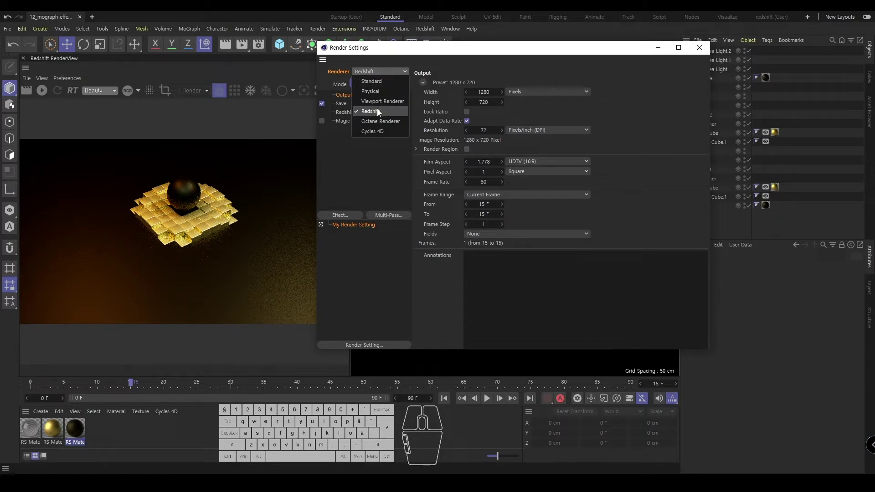
left_click(370, 158)
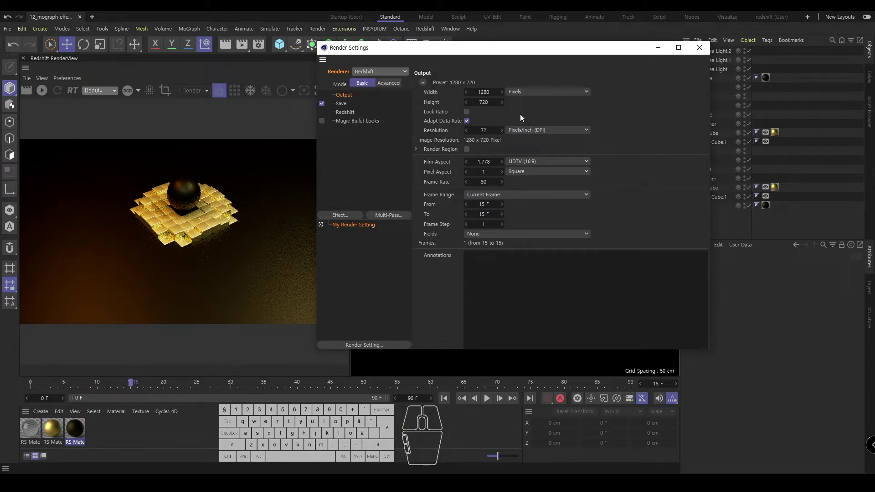
left_click(467, 120)
left_click(466, 112)
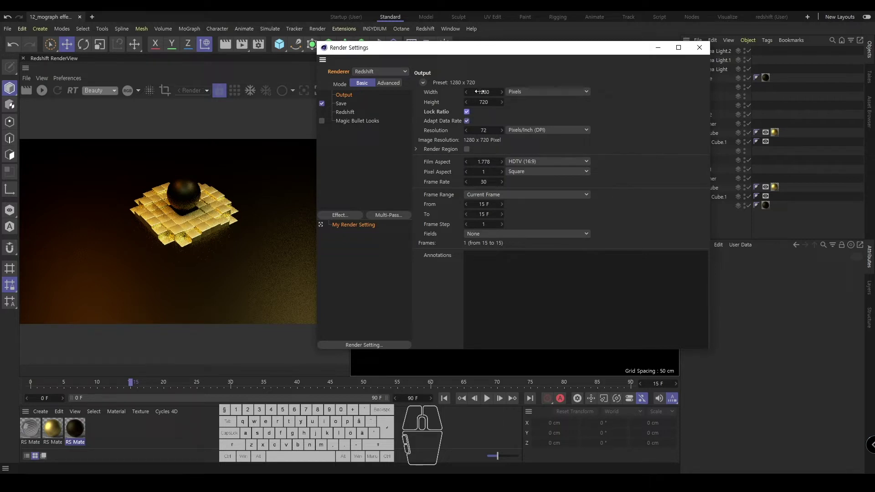
left_click(661, 50)
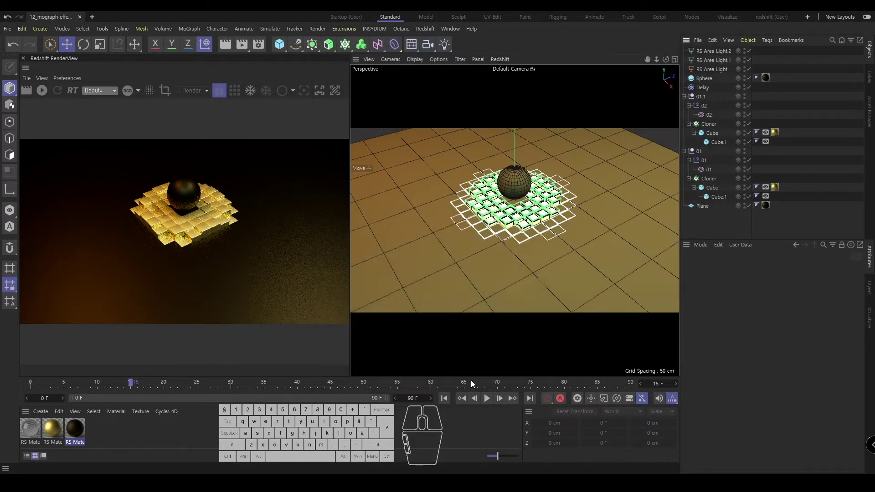
- Play the animation from the first frame and stop around frame 51 to see how long the ripple lasts
left_click(444, 397)
left_click(486, 398)
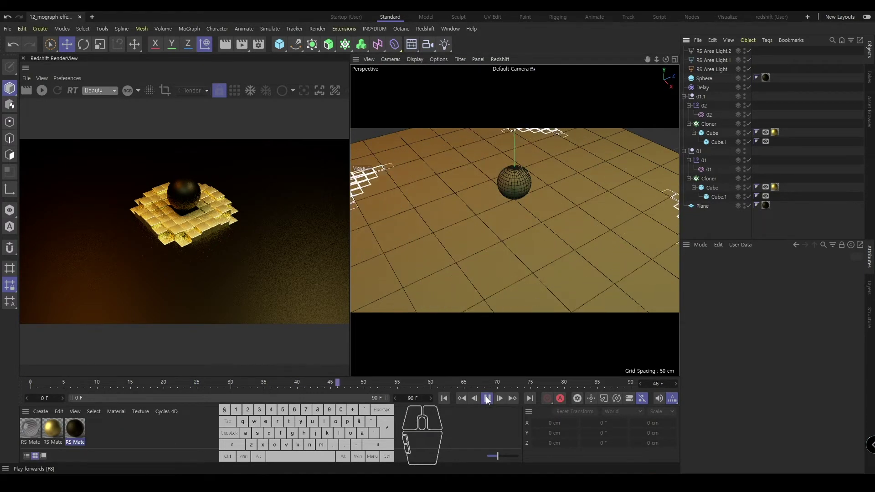
left_click(486, 398)
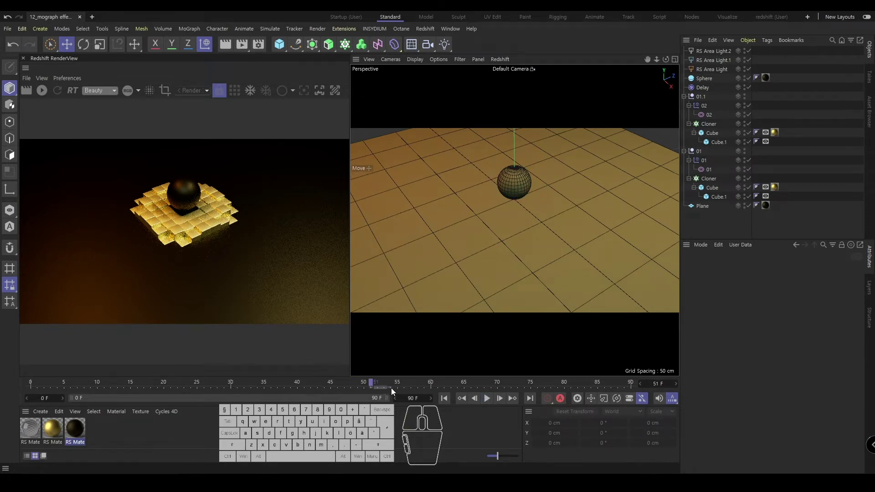
- Set the render output's frame range from 0 to 55
left_click(258, 45)
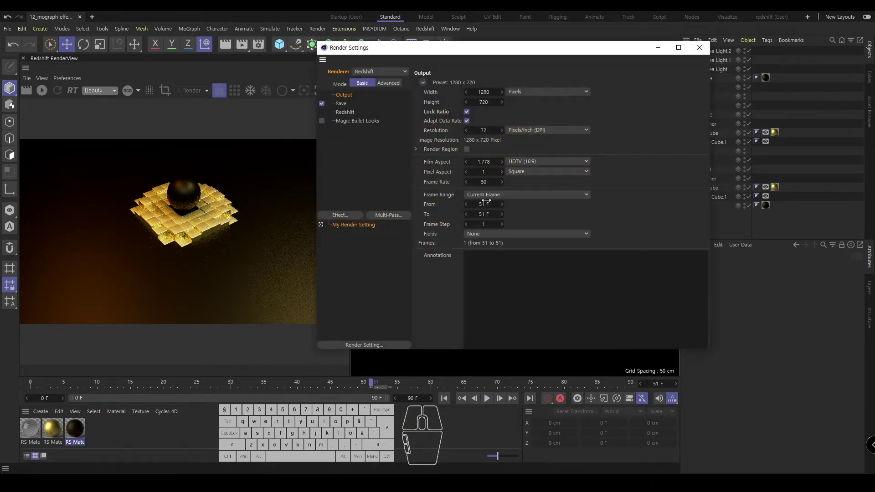
double_click(480, 204)
type("0")
left_click(535, 212)
double_click(486, 212)
type("55")
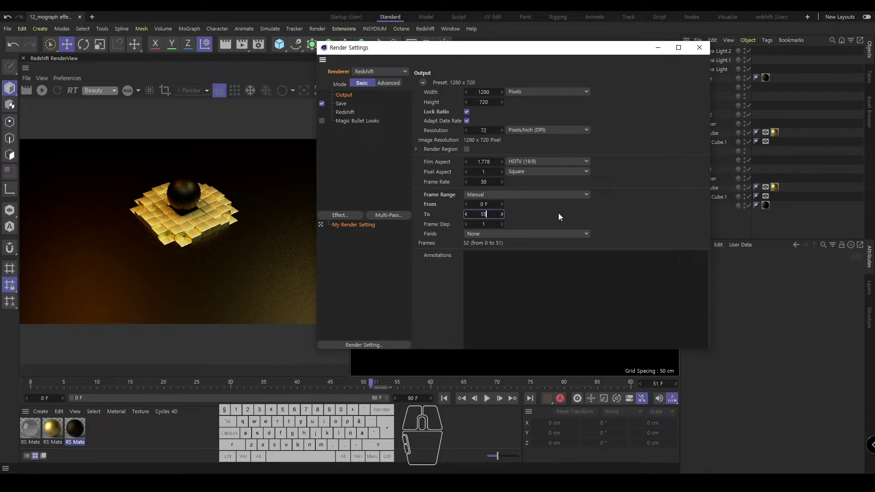
left_click(559, 213)
- Save the regular image as 16 Bit/Channel PNG under the name 221005_effect in the 221005_effect folder, with multi-pass saving off
left_click(346, 102)
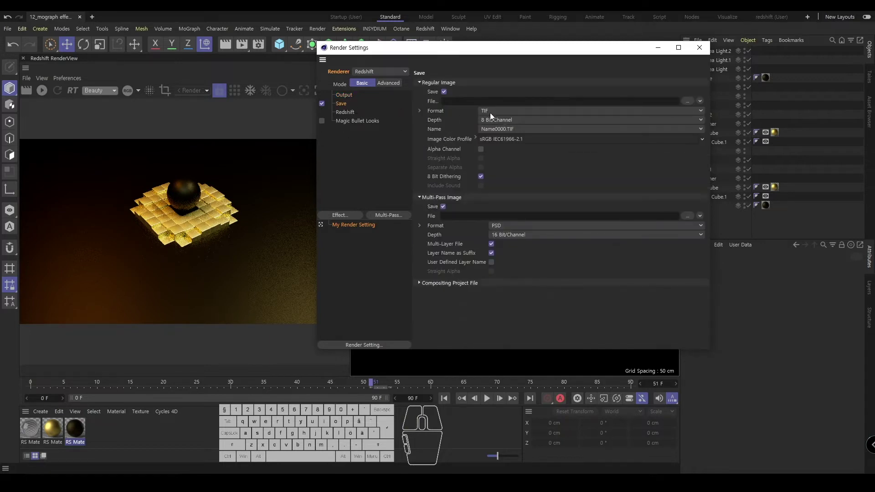
left_click(492, 111)
left_click(507, 211)
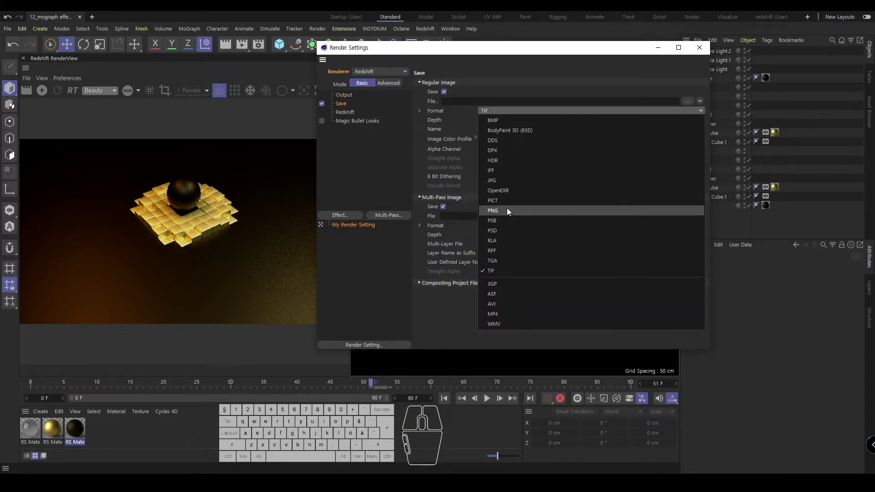
left_click(443, 207)
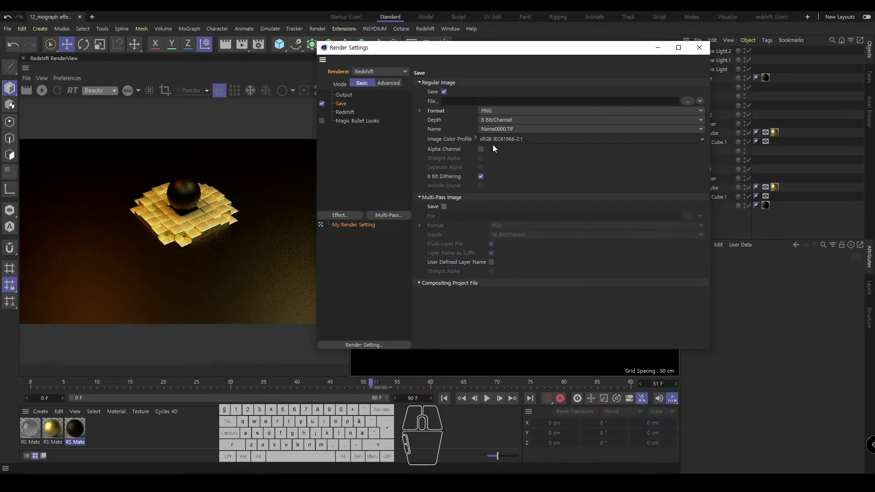
left_click(493, 119)
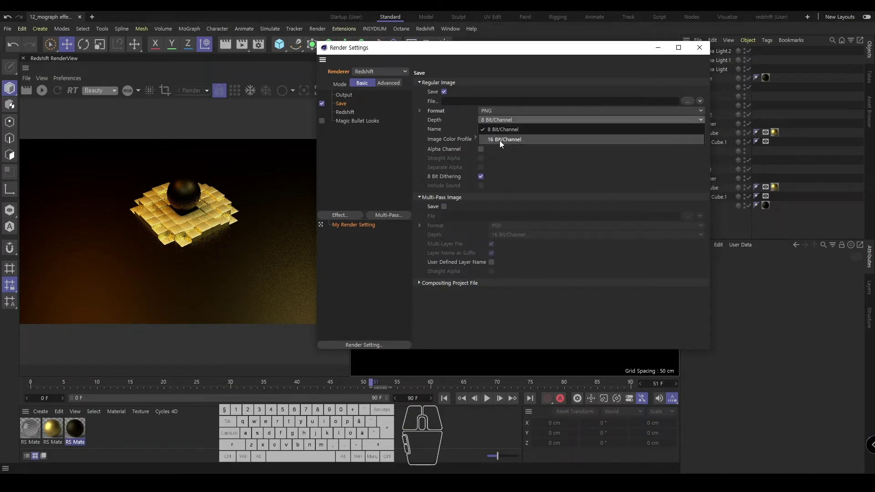
left_click(499, 140)
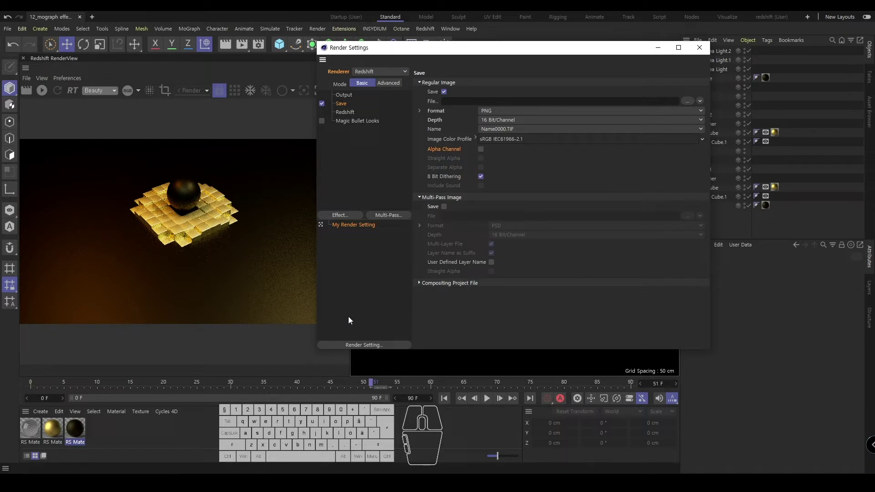
mouse_move(245, 483)
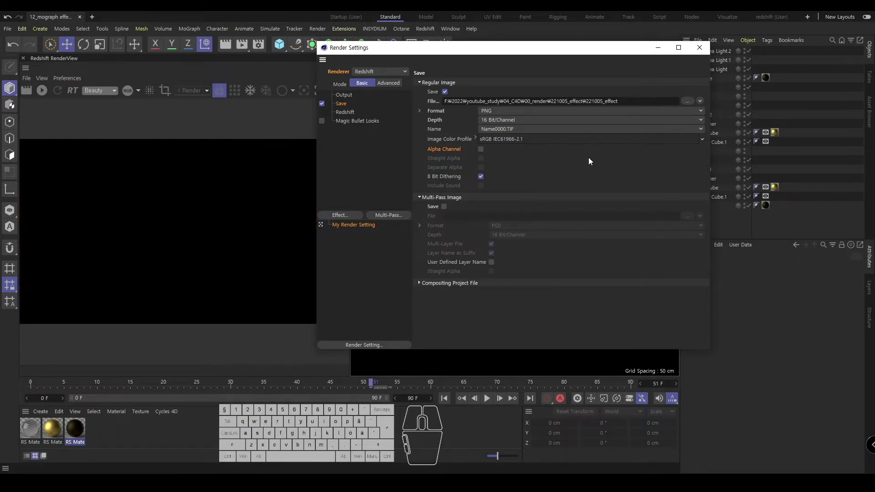
- Show the advanced Redshift render settings and set the sampling's Progressive Passes to 256
left_click(345, 112)
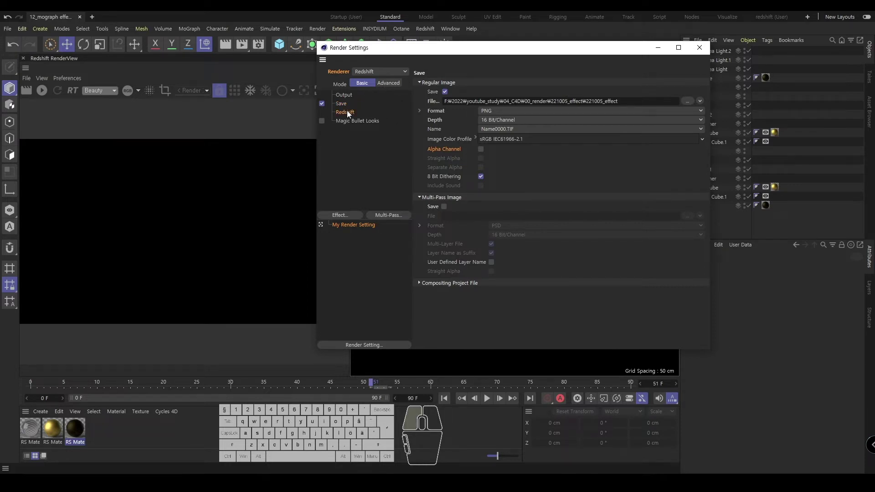
left_click(389, 83)
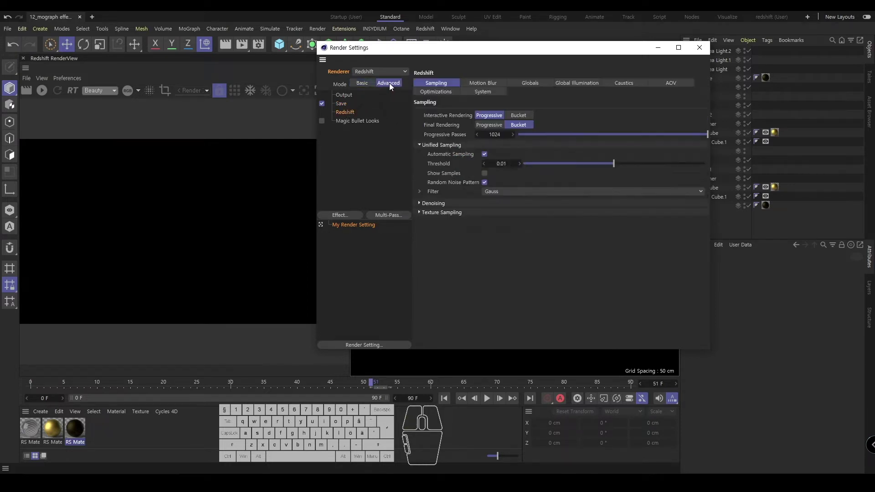
double_click(494, 134)
type("256")
key("Return")
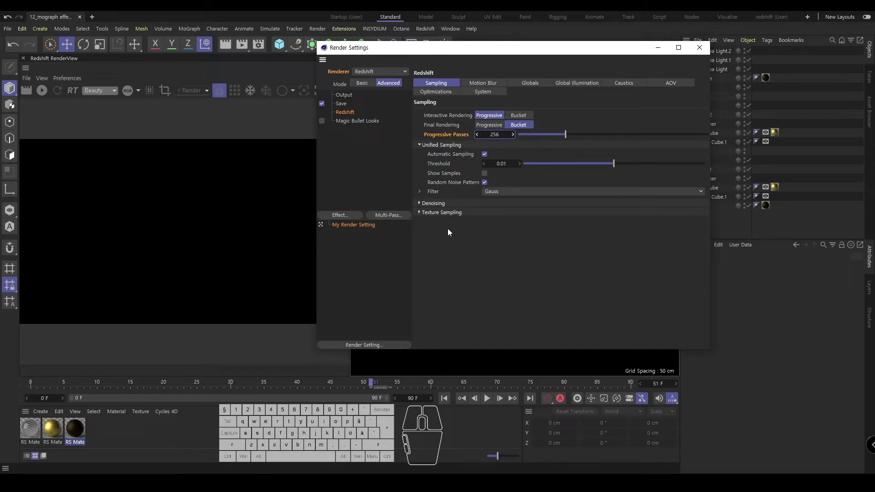
- Review the Redshift denoising, texture sampling and filter options and the secondary engine choices for global illumination
left_click(425, 203)
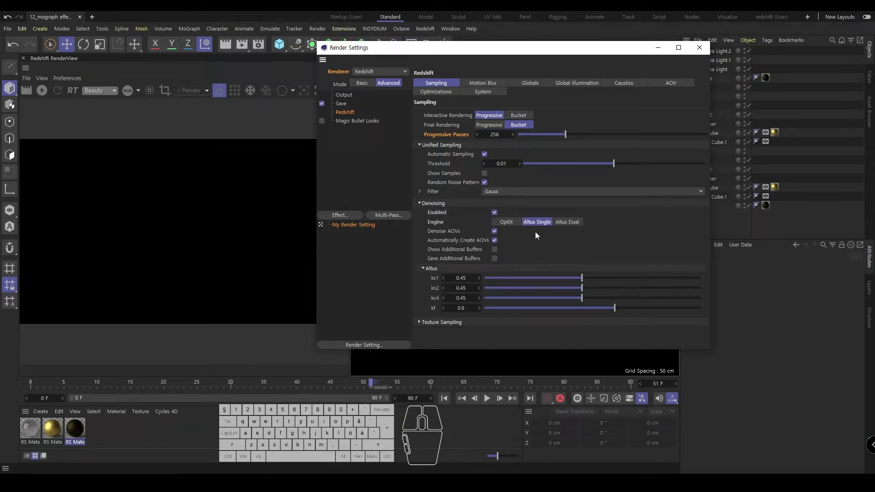
left_click(418, 203)
left_click(419, 210)
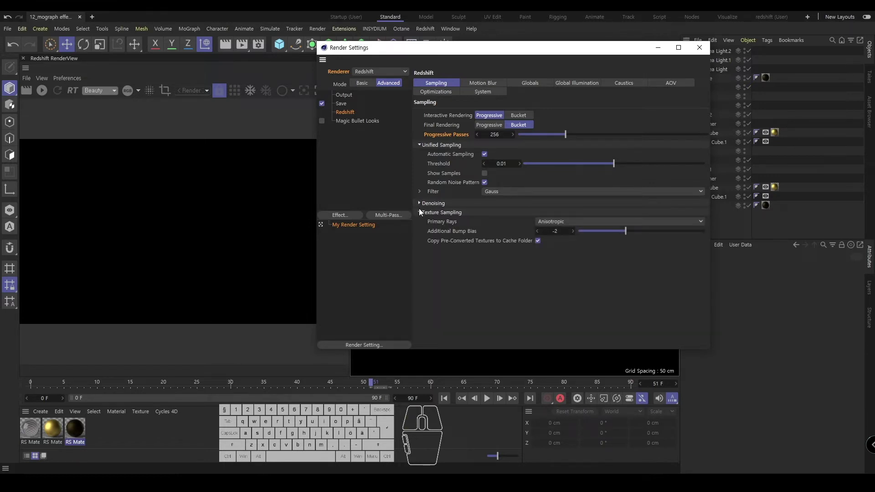
left_click(419, 212)
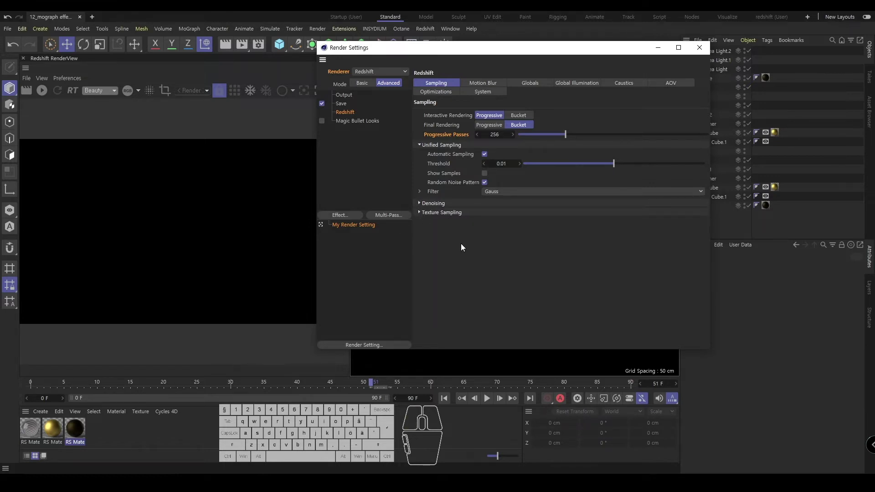
left_click(420, 193)
left_click(420, 192)
left_click(561, 83)
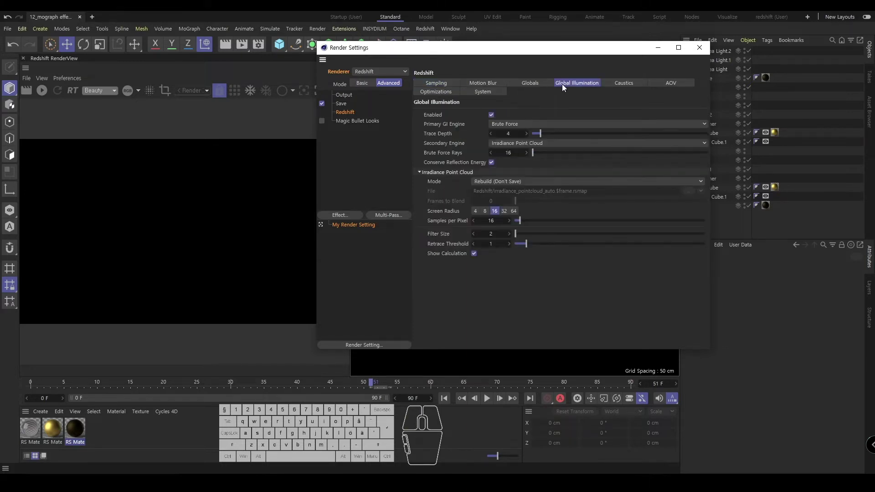
left_click(515, 144)
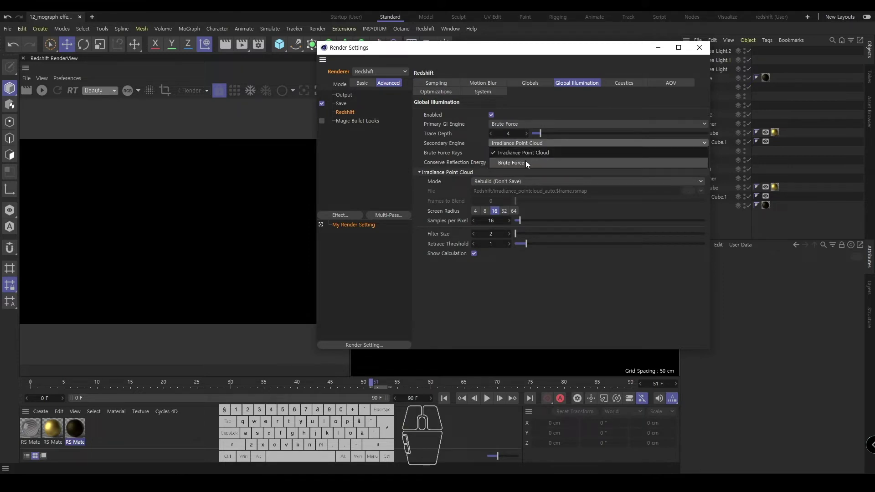
left_click(529, 325)
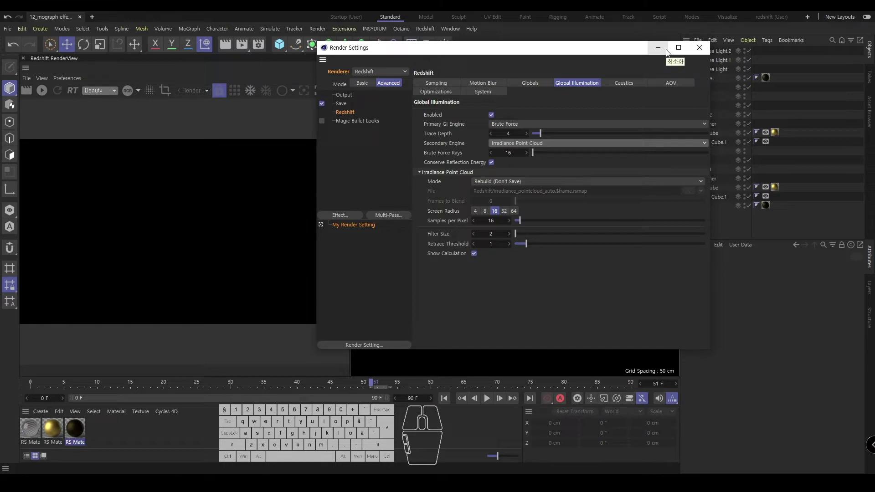
- Try Point for the texture sampling's primary rays in the Redshift sampling settings, and return it to Anisotropic
left_click(438, 84)
left_click(420, 212)
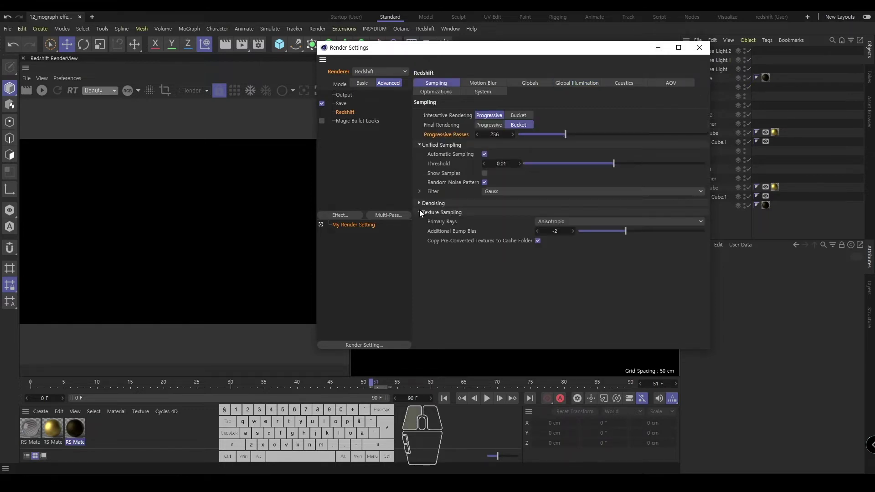
left_click(561, 222)
left_click(566, 251)
left_click(561, 222)
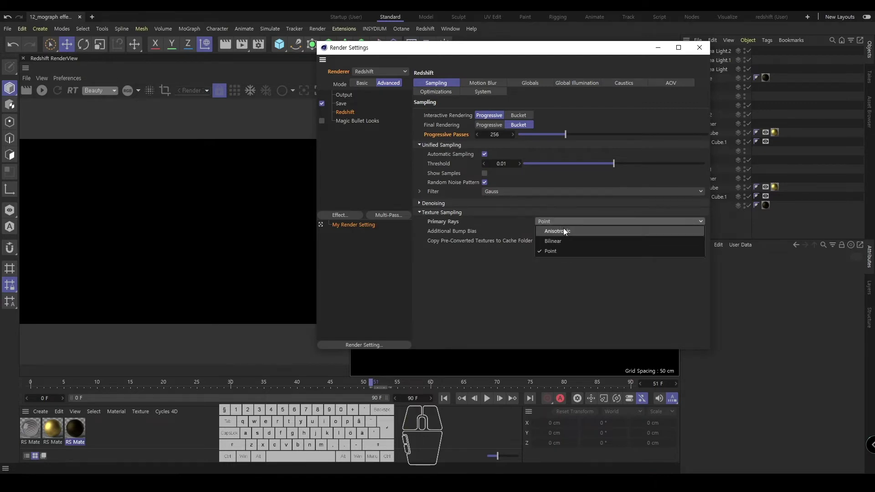
left_click(563, 230)
- Try the Altus Dual denoising engine and switch back to Altus Single
left_click(419, 204)
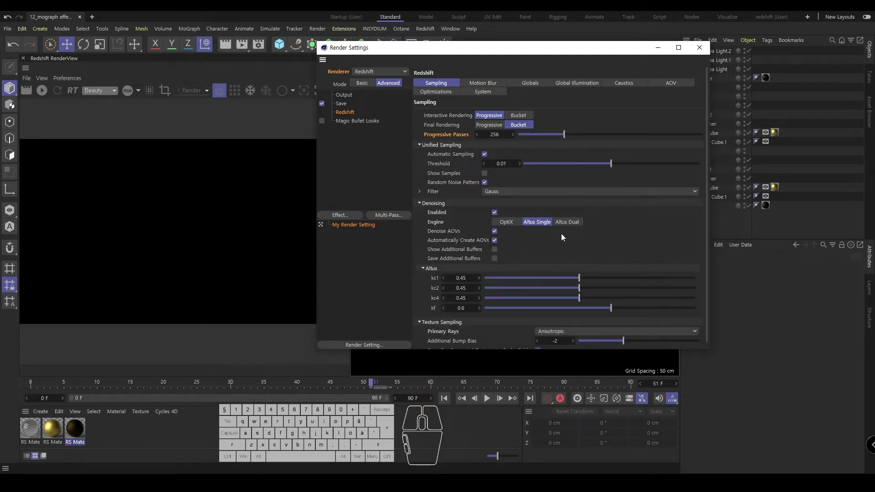
left_click(573, 220)
left_click(542, 220)
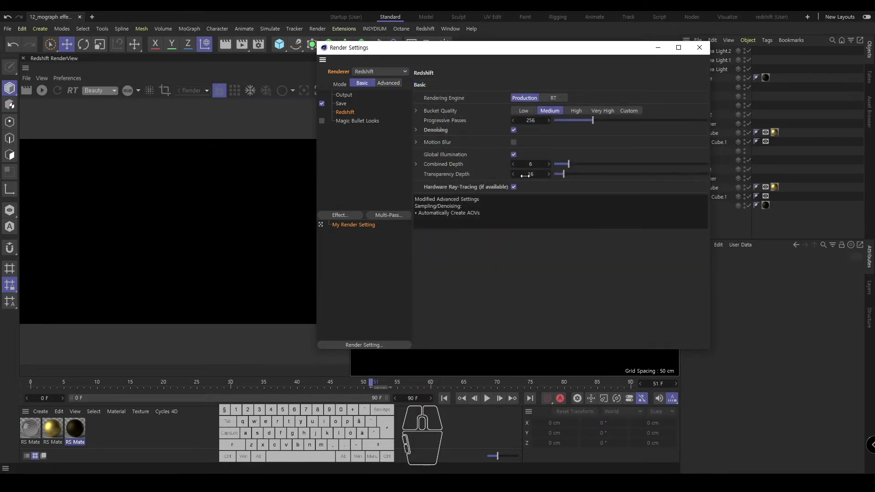
- Expand the denoising and combined depth options in the basic Redshift settings and turn off Hardware Ray-Tracing
left_click(417, 129)
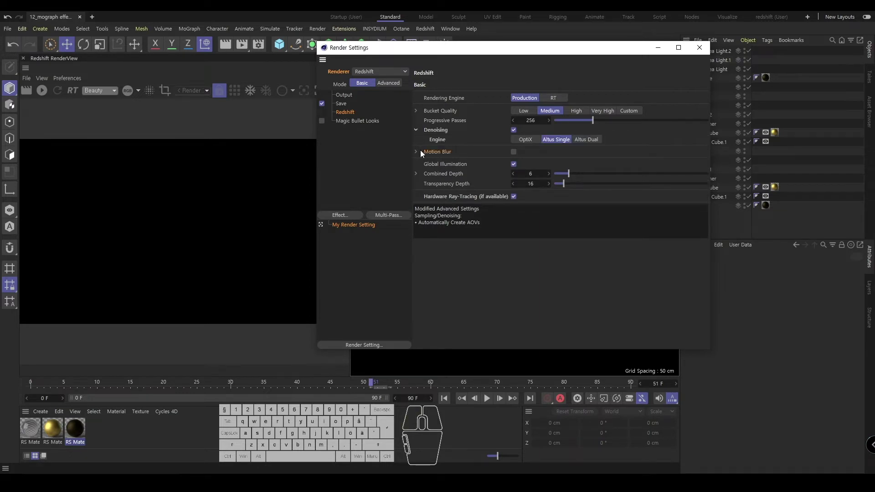
left_click(419, 151)
left_click(418, 151)
left_click(417, 175)
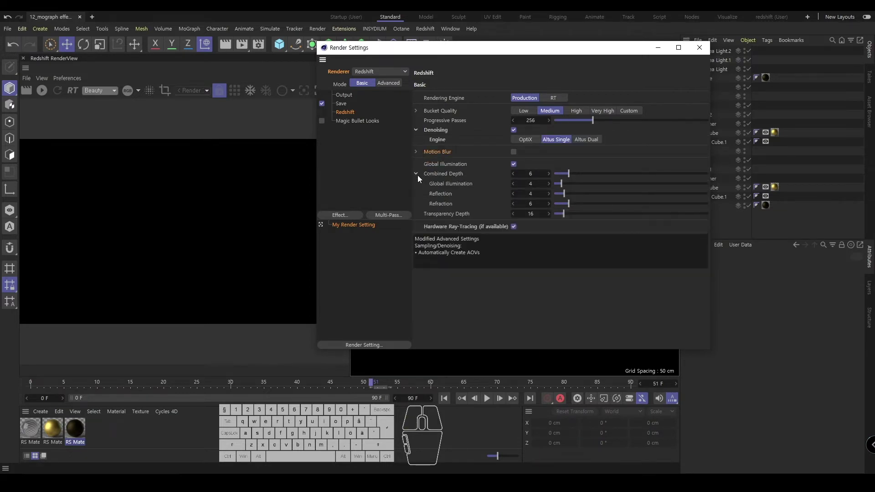
left_click(417, 175)
left_click(417, 173)
left_click(513, 227)
- Set the Combined Depth, its Global Illumination, Reflection and Refraction values, and the Transparency Depth all to 2
left_click(533, 176)
type("2")
left_click(534, 183)
type("2")
left_click(535, 189)
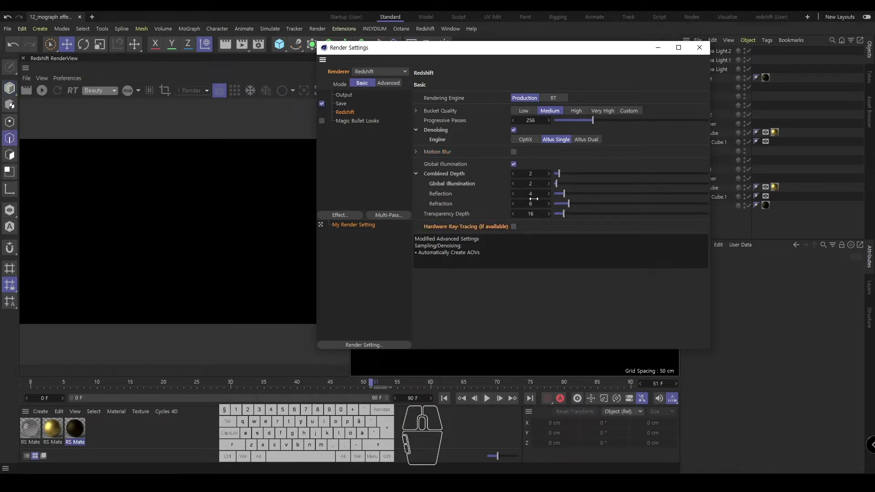
left_click(534, 195)
type("2")
left_click(531, 203)
type("2")
left_click(531, 213)
type("2")
- Minimize the render settings, start rendering the animation to the Picture Viewer and reposition its window
left_click(657, 47)
left_click(240, 44)
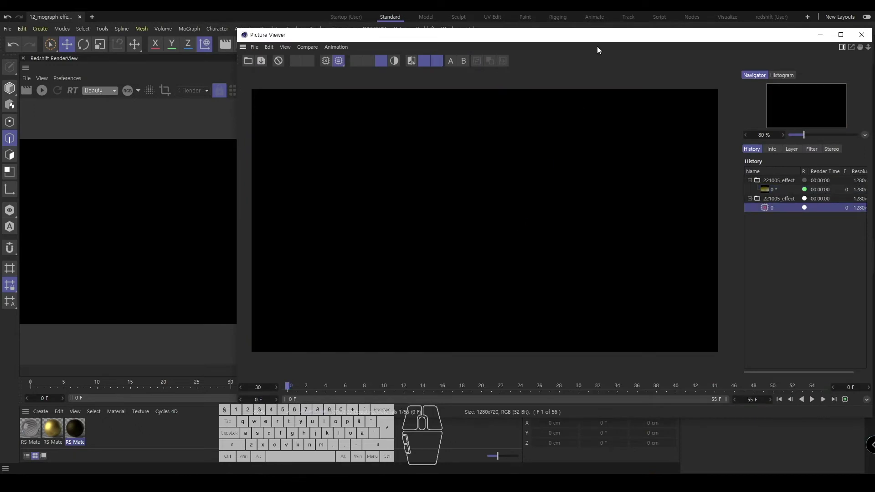
left_click_drag(597, 37, 489, 39)
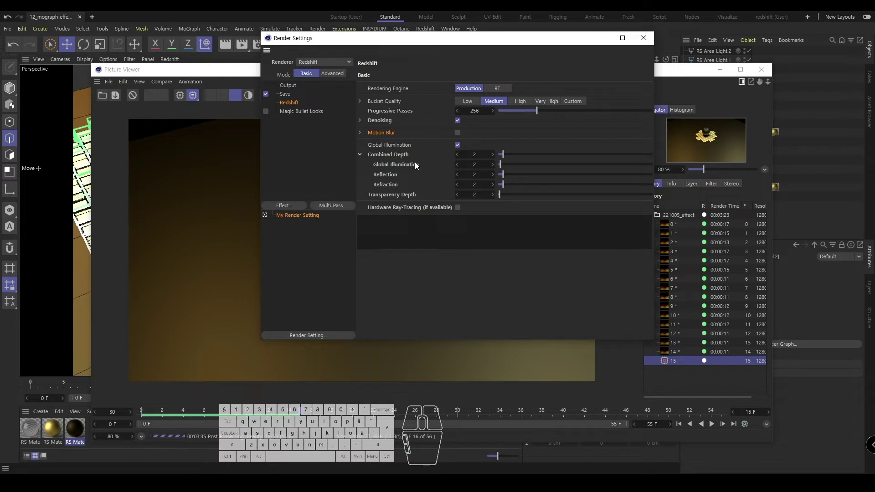
- Review the Redshift combined depth, progressive passes and denoising settings during the render, and close the render settings
left_click(360, 154)
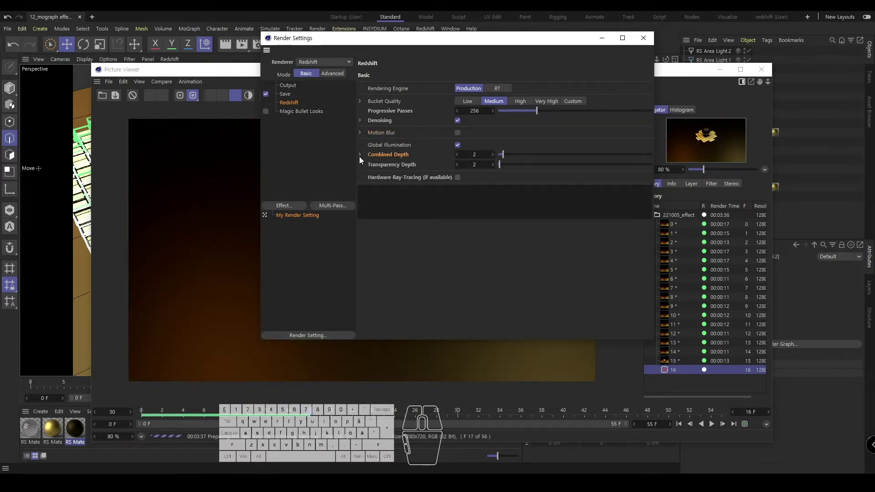
left_click(406, 112)
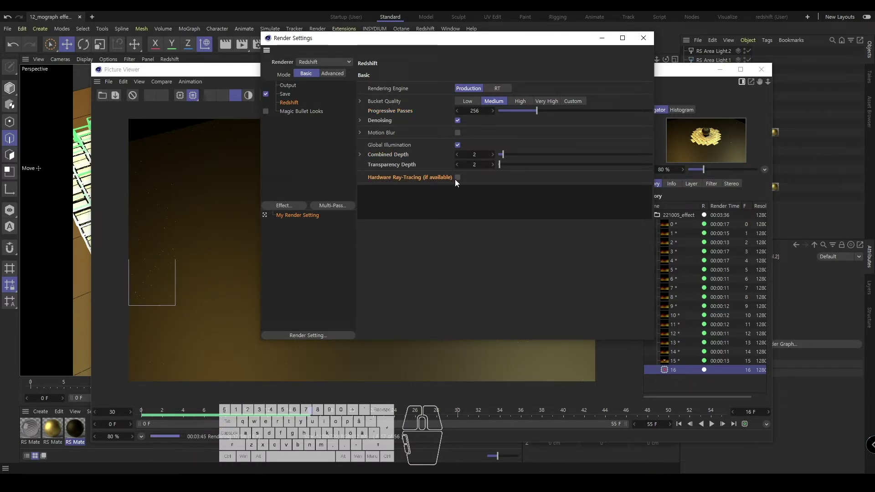
left_click(365, 121)
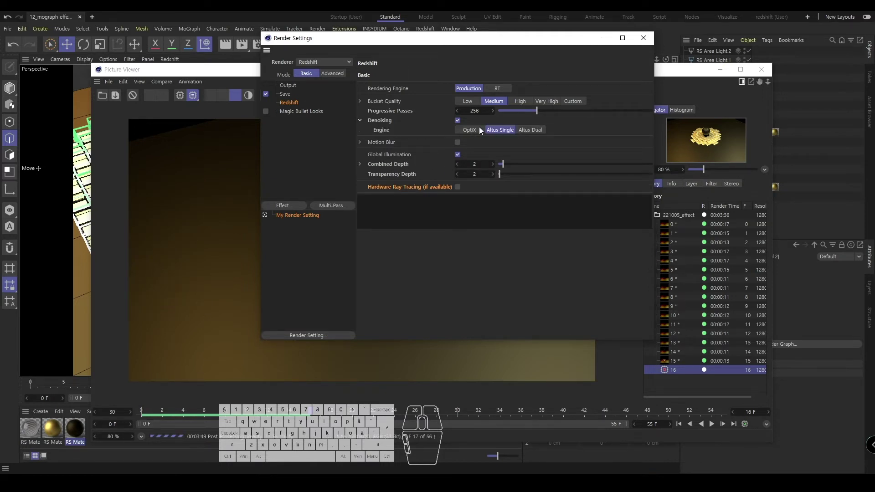
left_click(361, 121)
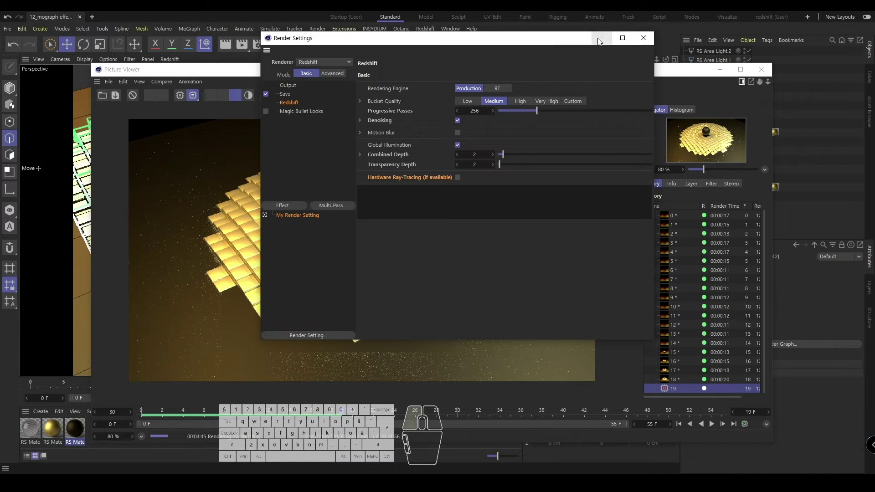
left_click(643, 38)
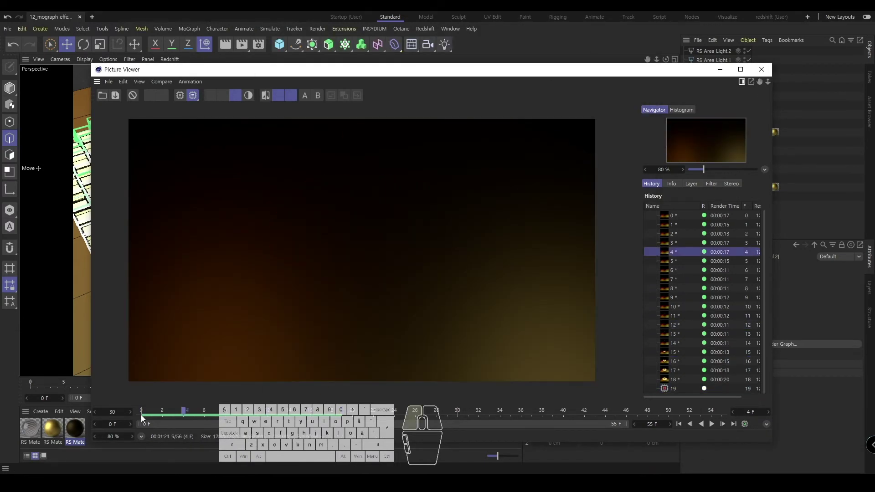
- Play and scrub through the frames rendered so far in the Picture Viewer
left_click(711, 424)
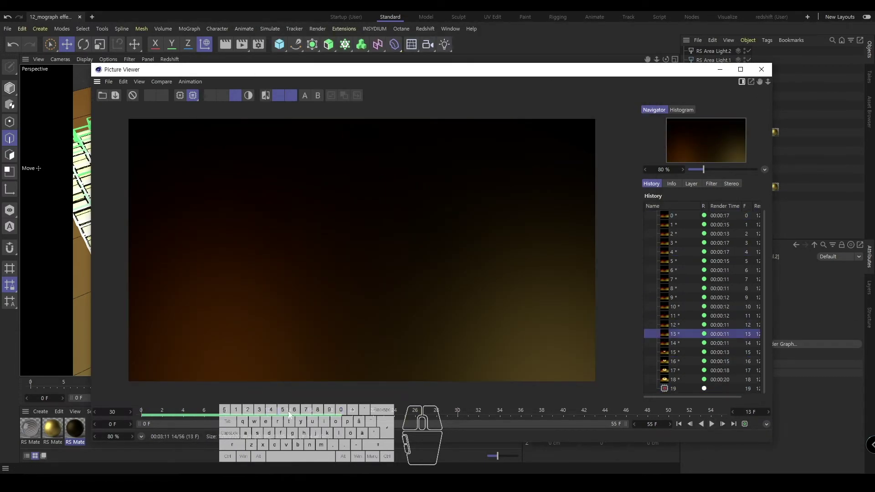
left_click_drag(298, 412, 374, 401)
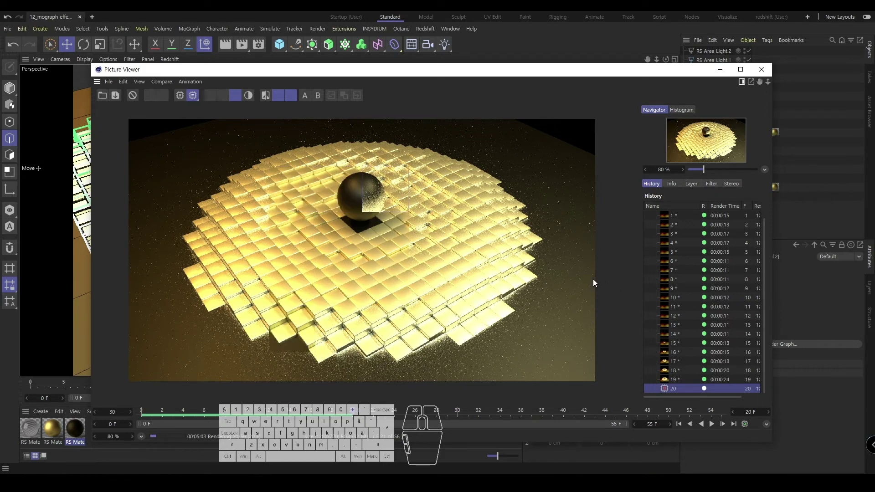
left_click_drag(318, 412, 351, 413)
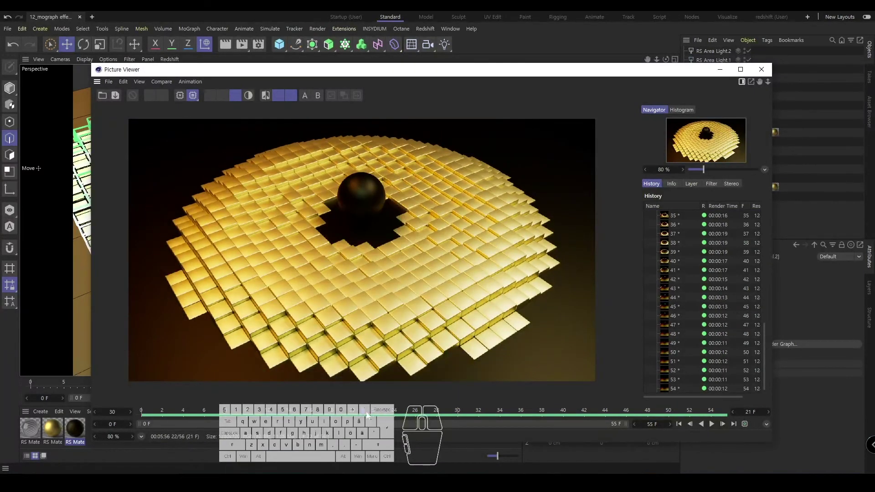
- Reopen the render settings to check the individual combined depth values, and minimize them
left_click(258, 45)
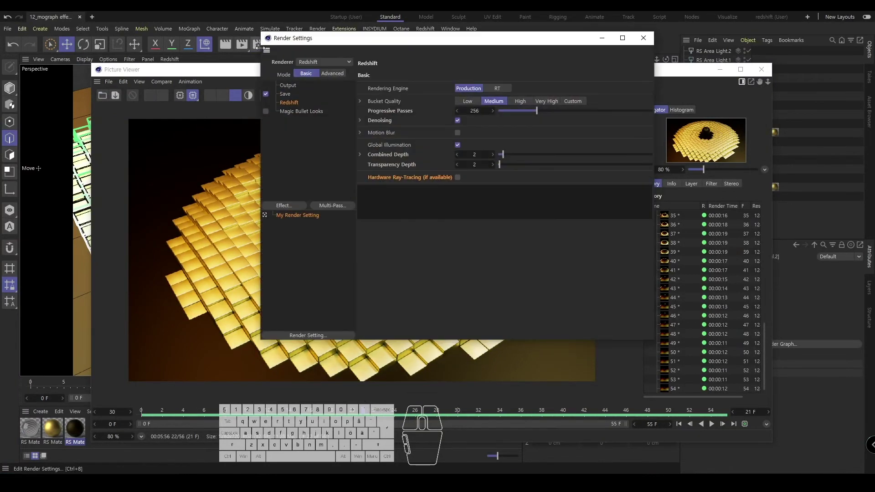
left_click(359, 155)
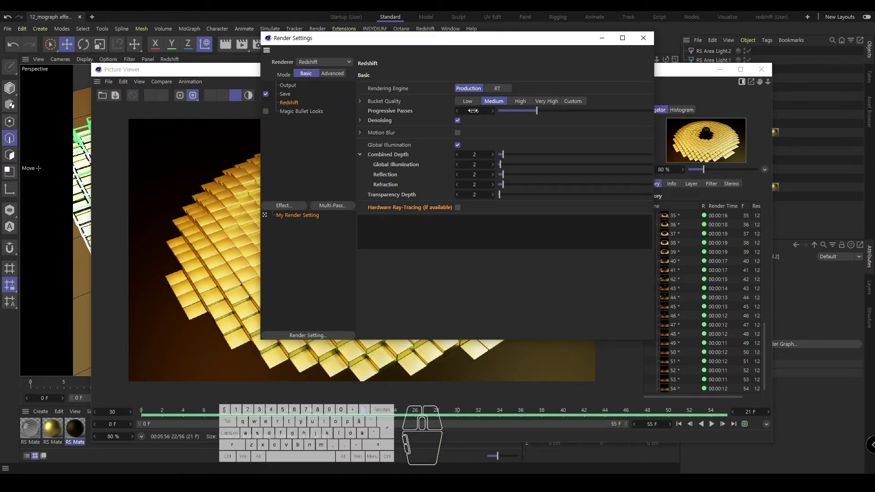
left_click(602, 37)
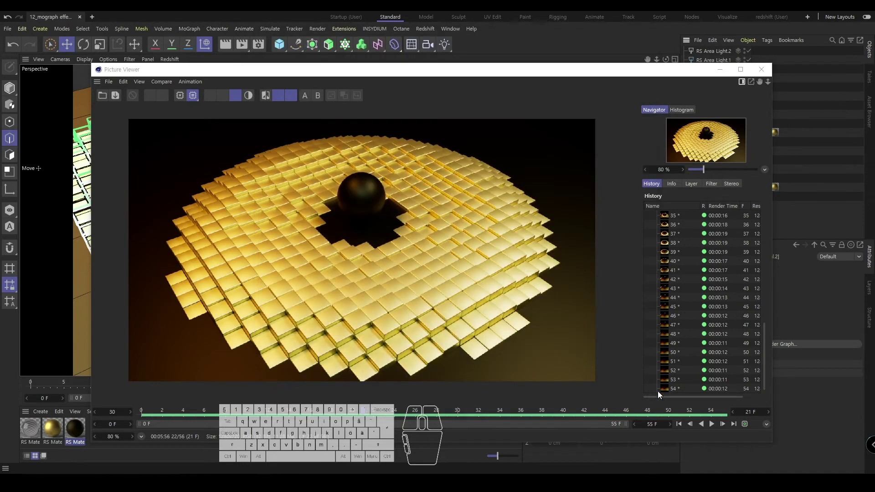
- Play the finished render from its first frame and scrub through it to examine the cube ripple
left_click(677, 424)
left_click(710, 424)
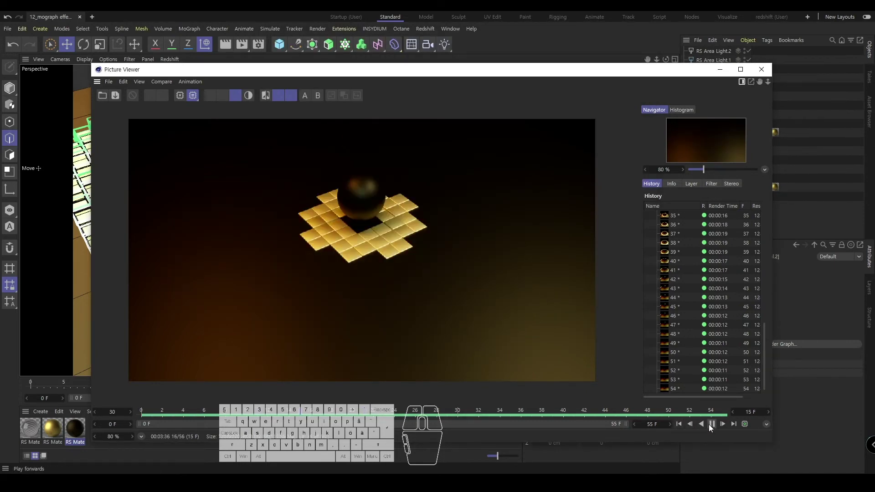
left_click(709, 425)
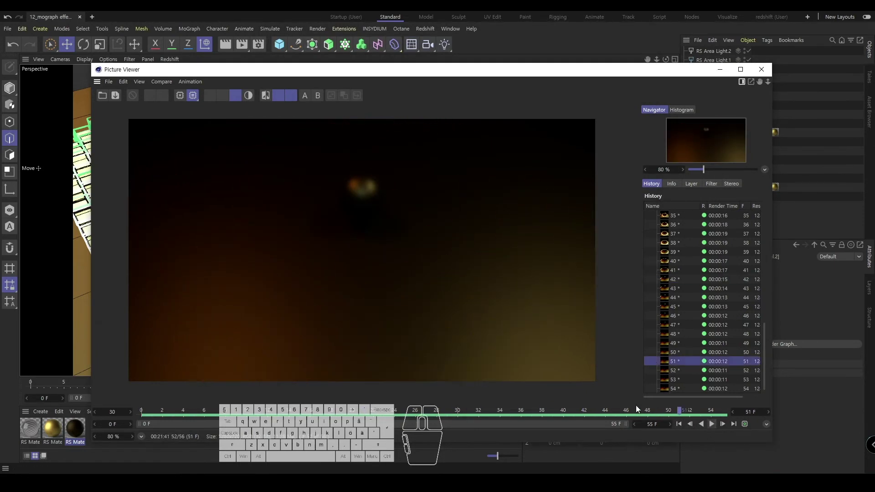
left_click_drag(348, 410, 416, 412)
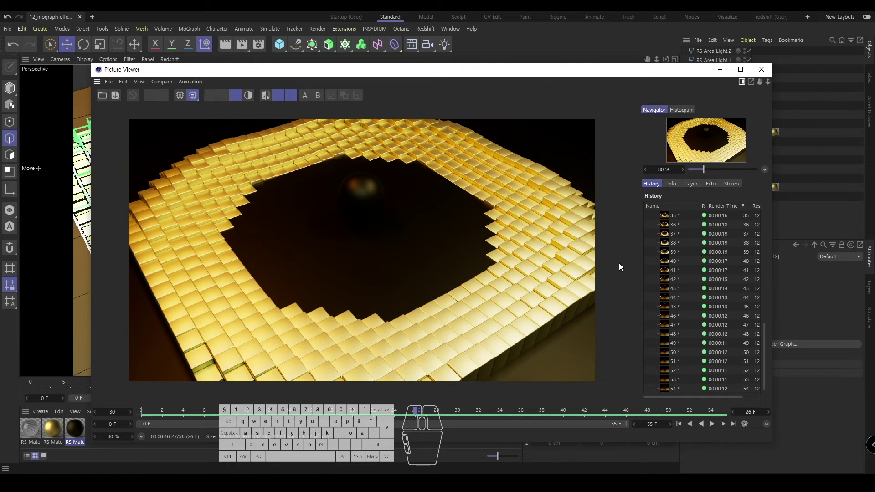
left_click_drag(268, 410, 615, 419)
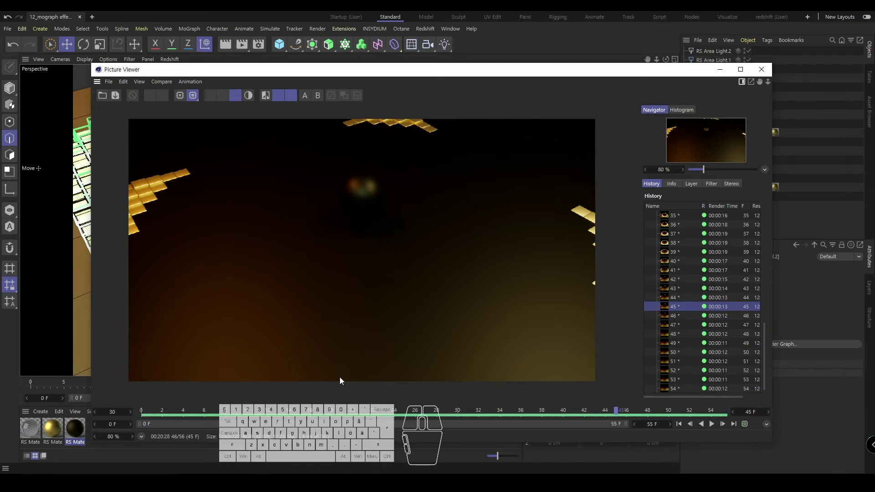
key("space")
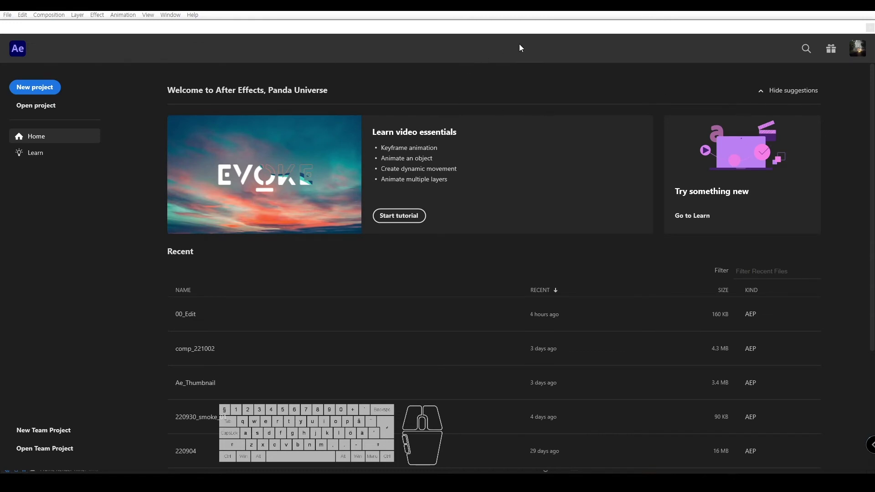
- Switch to After Effects and dismiss its home screen and the software update notice to reach the empty project
left_click_drag(751, 31, 721, 33)
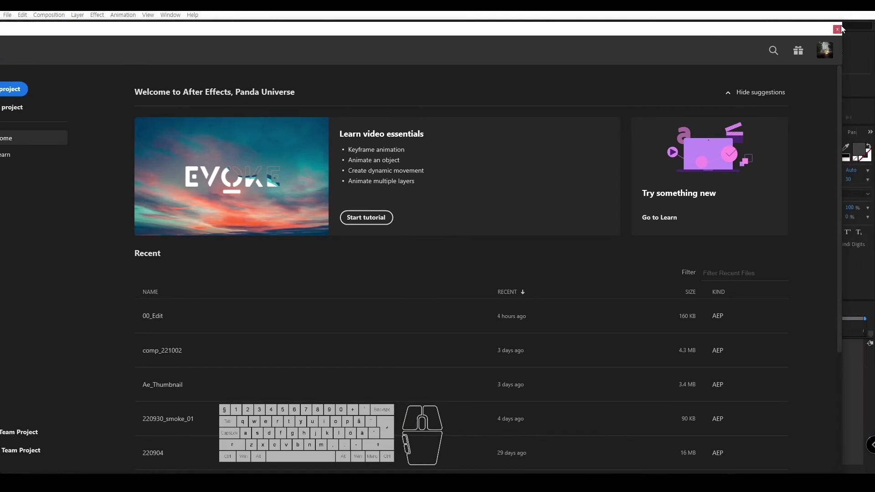
left_click(840, 27)
left_click(457, 114)
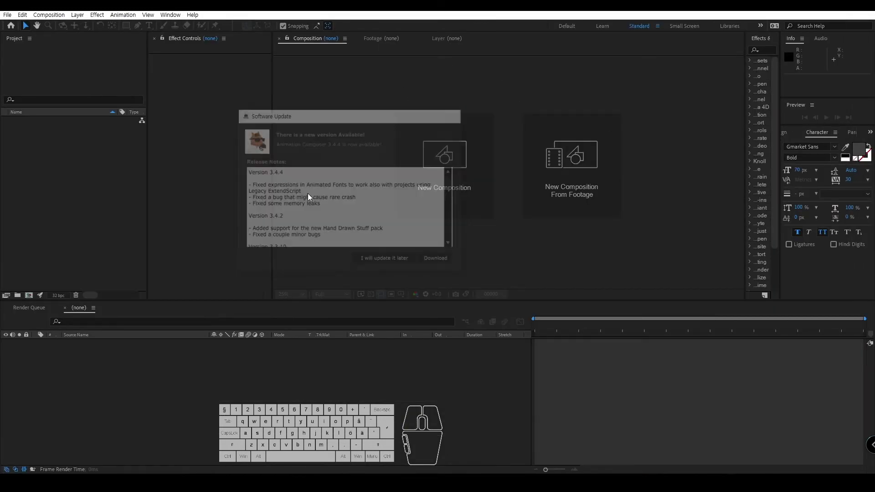
left_click(66, 206)
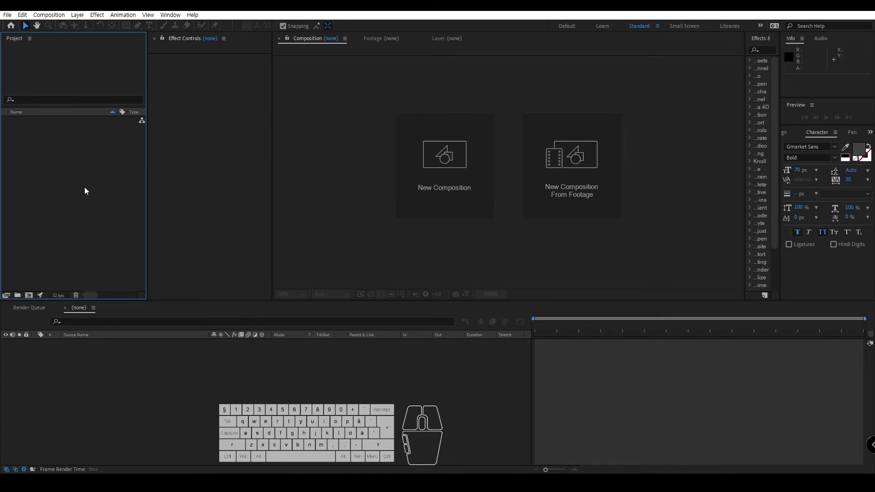
left_click(106, 184)
- Save the After Effects project as Untitled Project.aep in the 02_ae folder
key("ctrl+s")
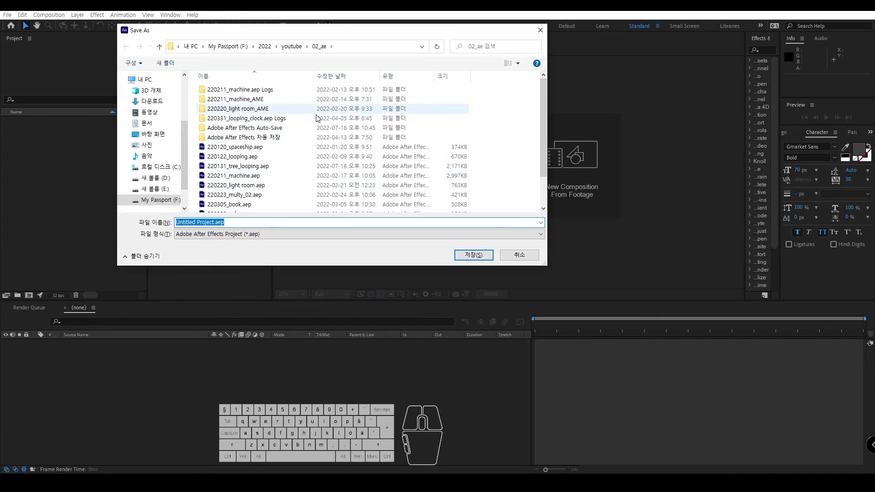
scroll(316, 118, "down", 2)
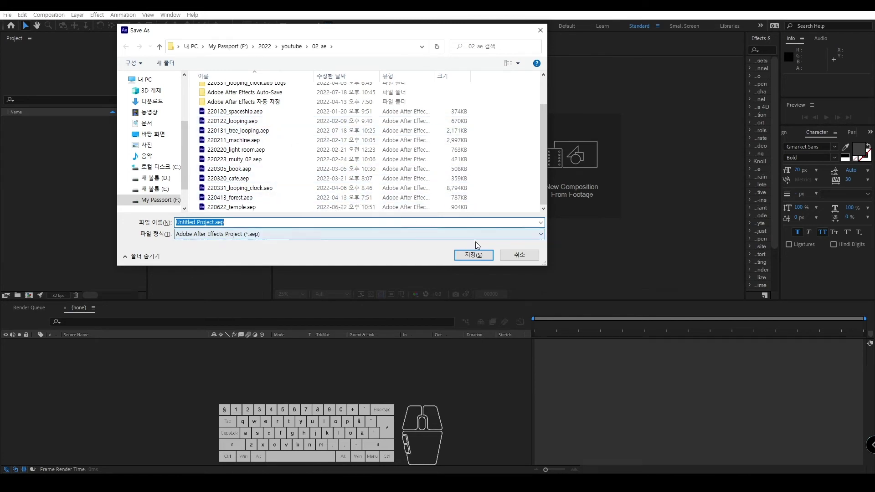
left_click(474, 254)
- Switch to File Explorer, examine the rendered PNG sequence, go up to 00_render and reopen the 221005_effect folder
key("alt+Tab")
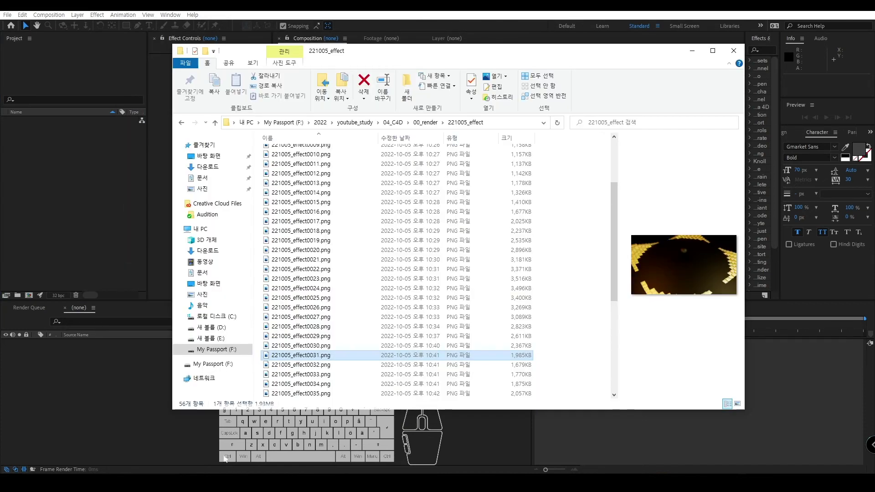
scroll(367, 225, "up", 5)
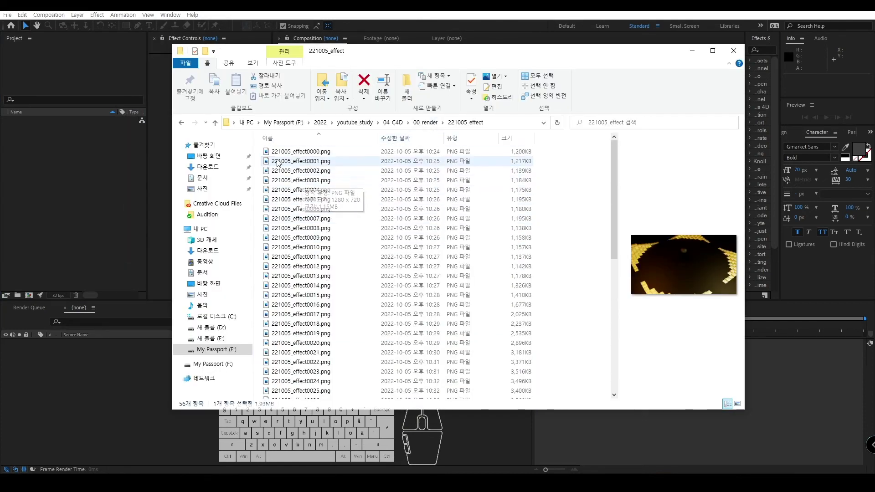
left_click(319, 160)
scroll(391, 276, "down", 10)
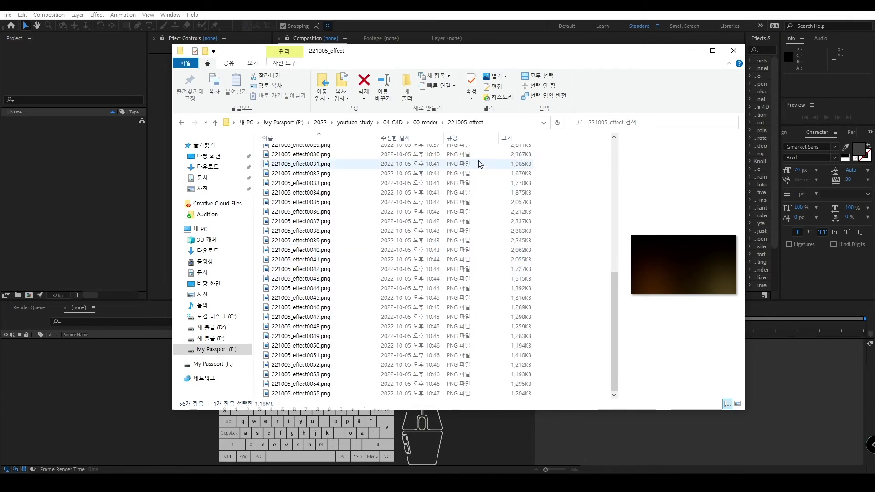
left_click(425, 122)
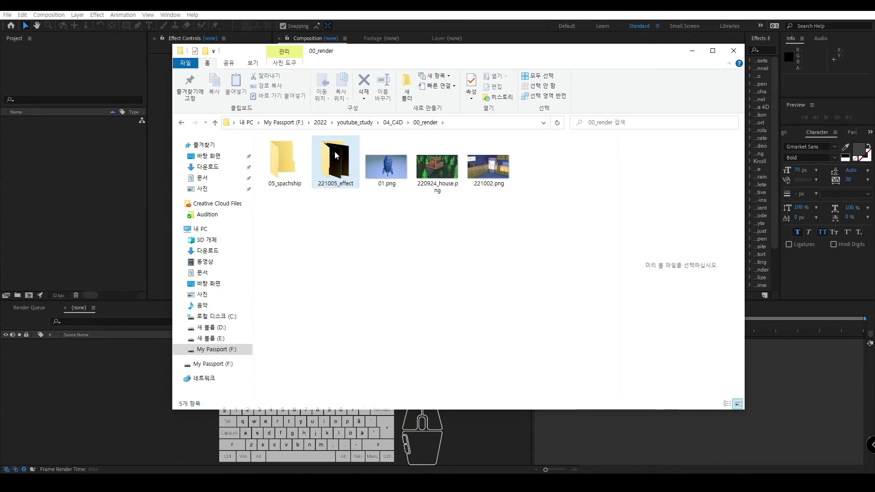
left_click(333, 185)
double_click(334, 186)
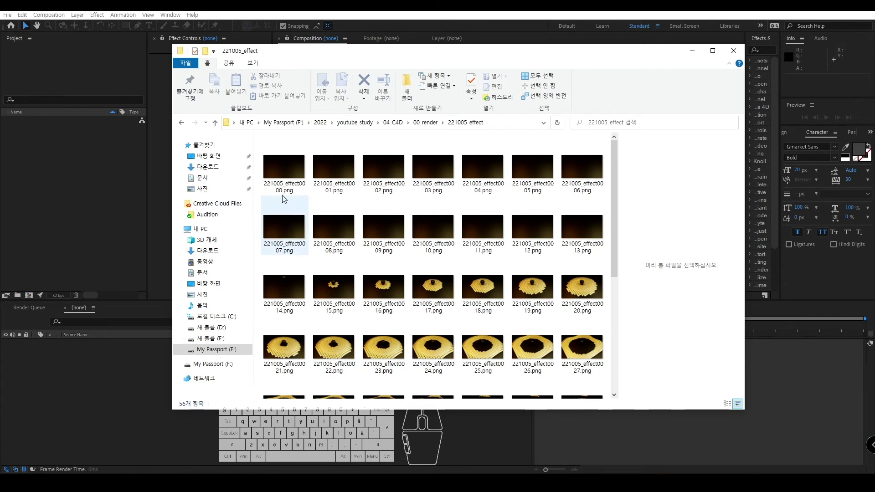
- Copy the 221005_effect render folder's path from File Explorer and open that folder in After Effects' Import File dialog
left_click(298, 187)
left_click(337, 169)
left_click(383, 169)
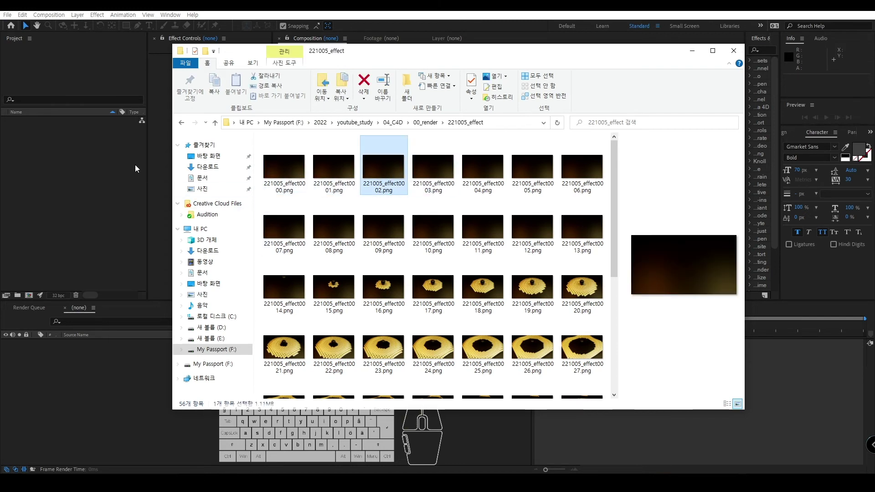
left_click(486, 125)
double_click(56, 178)
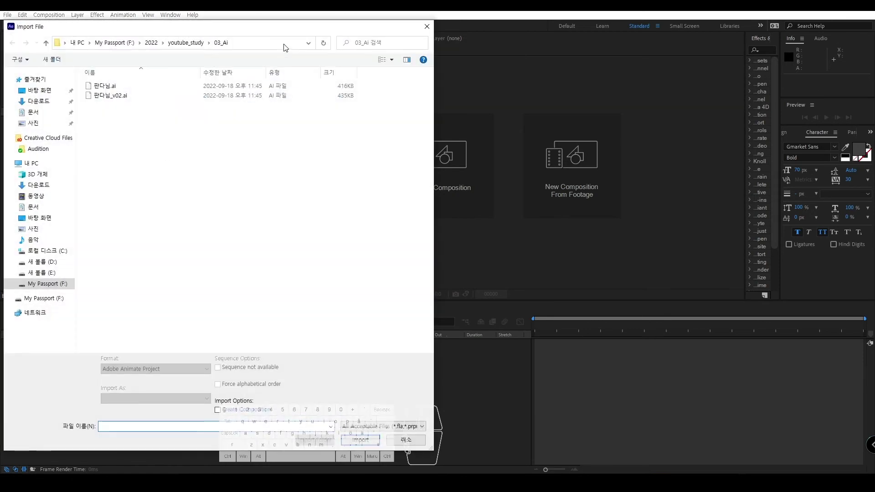
left_click(284, 43)
type("F:\\2022\\youtube_study\\04_C4D\\00_render\\221005_effect")
key("Return")
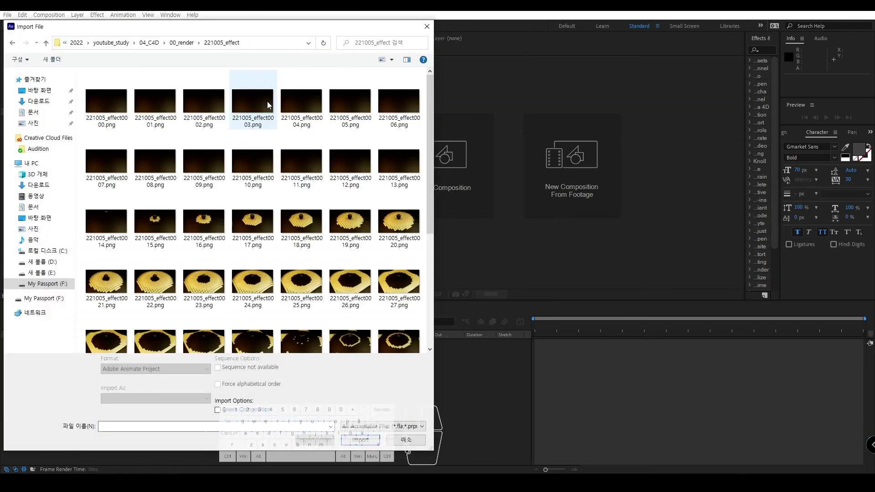
- Import 221005_effect0000.png as footage with PNG Sequence enabled and create a composition from the imported sequence
left_click(118, 108)
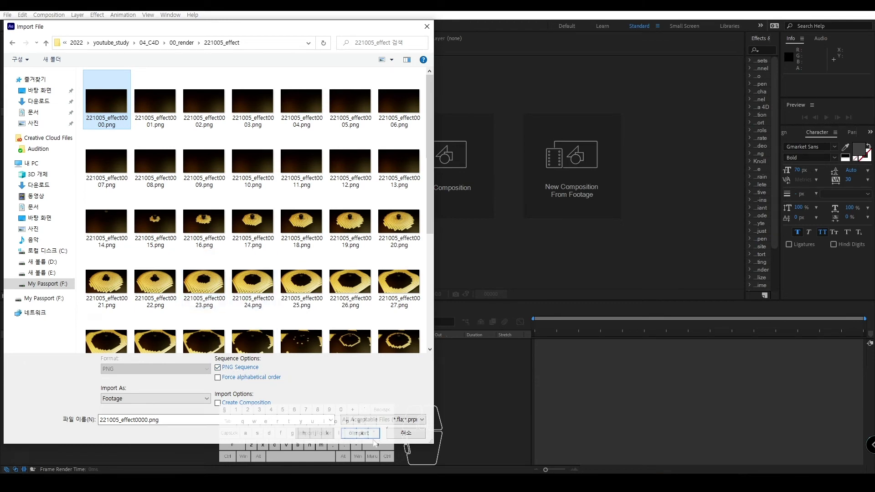
left_click(364, 433)
left_click(55, 161)
left_click(40, 122)
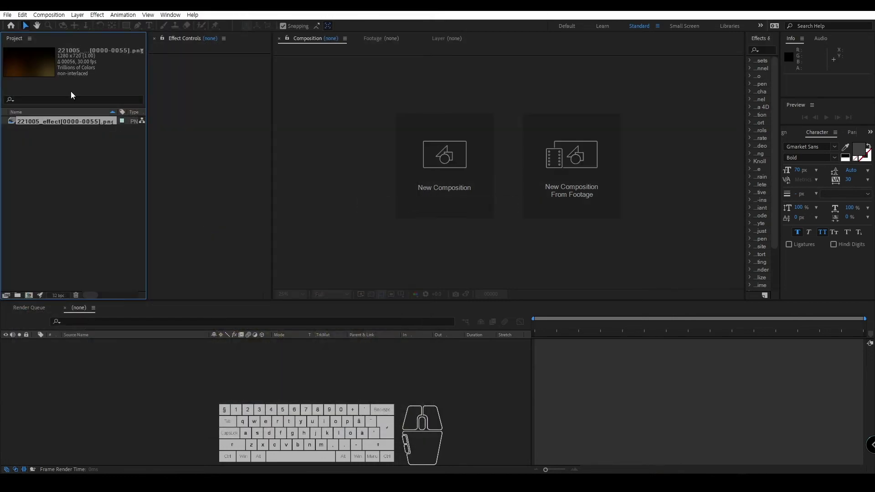
left_click(80, 137)
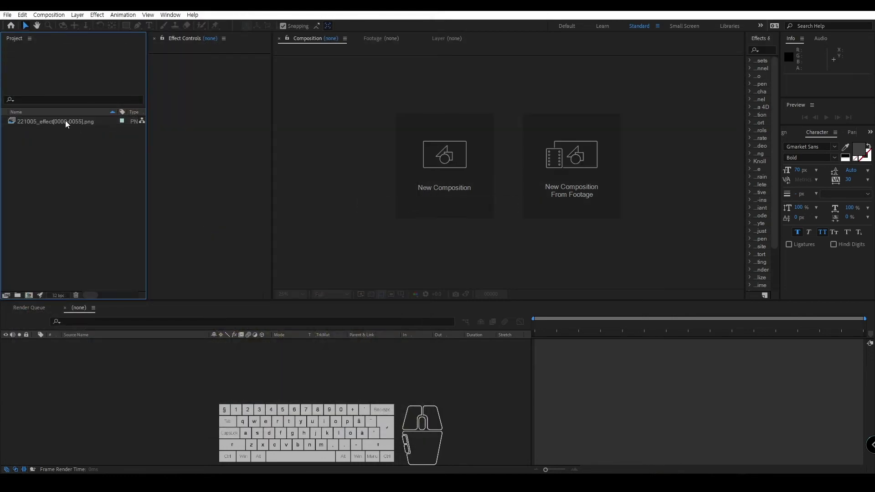
left_click_drag(38, 122, 31, 298)
left_click(556, 351)
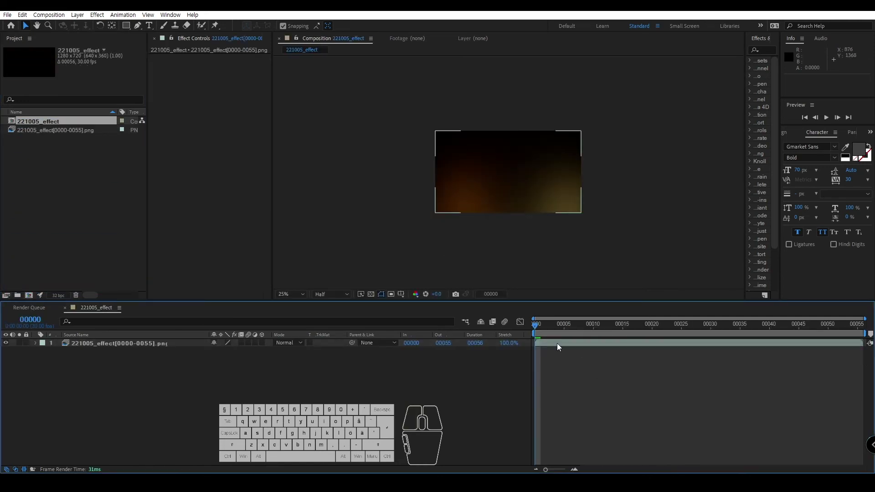
- Hide the timeline's In, Out, Duration and Stretch columns, and play and scrub the composition to preview the cube ripple
left_click(23, 470)
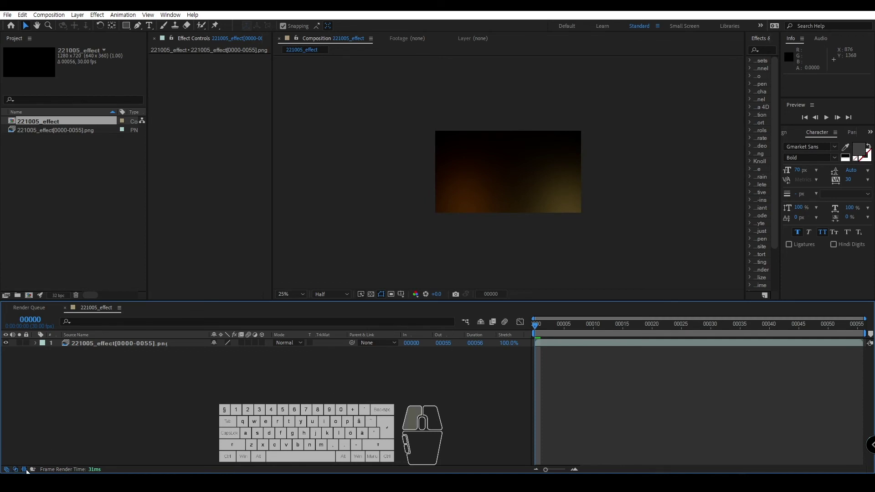
left_click(24, 469)
key("space")
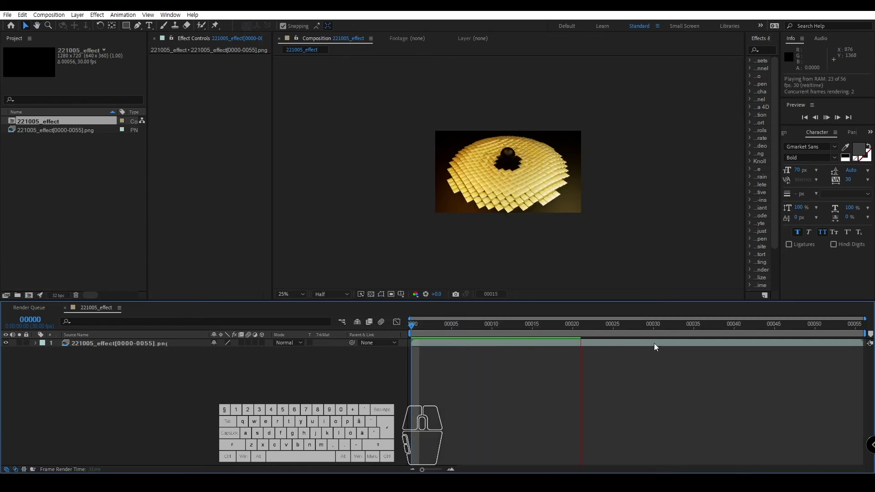
left_click(800, 340)
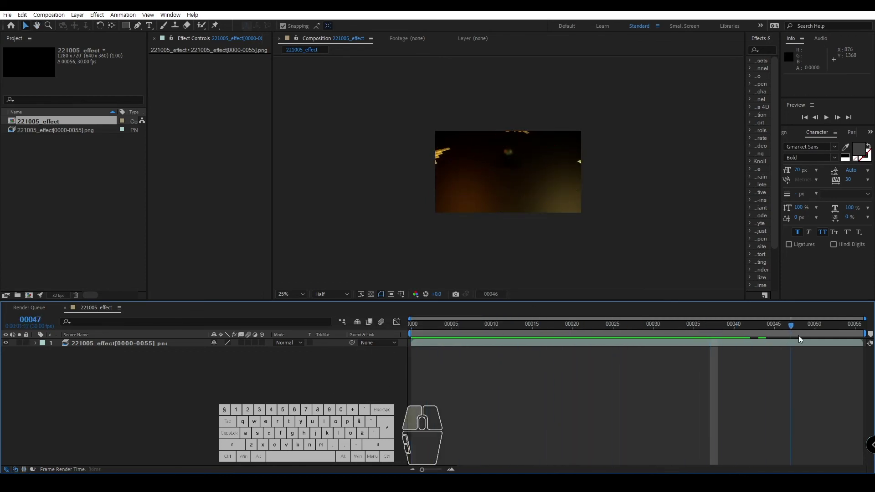
- Send the 221005_effect composition to the Adobe Media Encoder queue and switch to Media Encoder
left_click(42, 127)
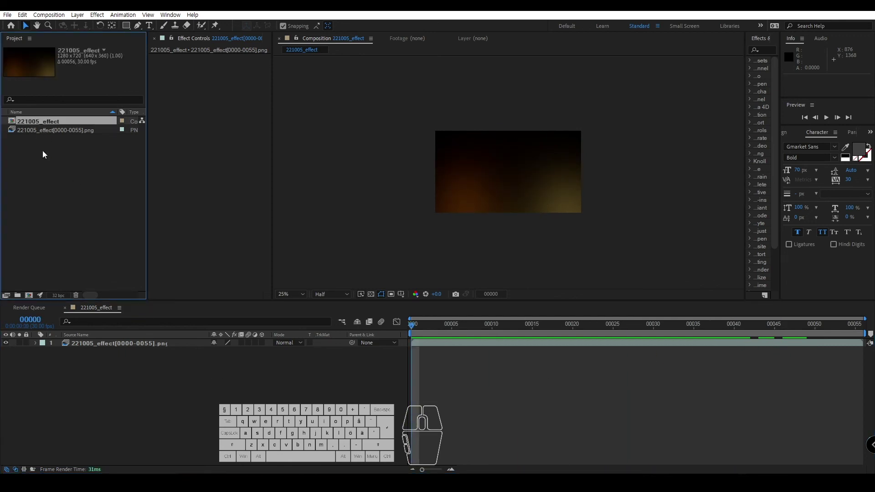
left_click(7, 15)
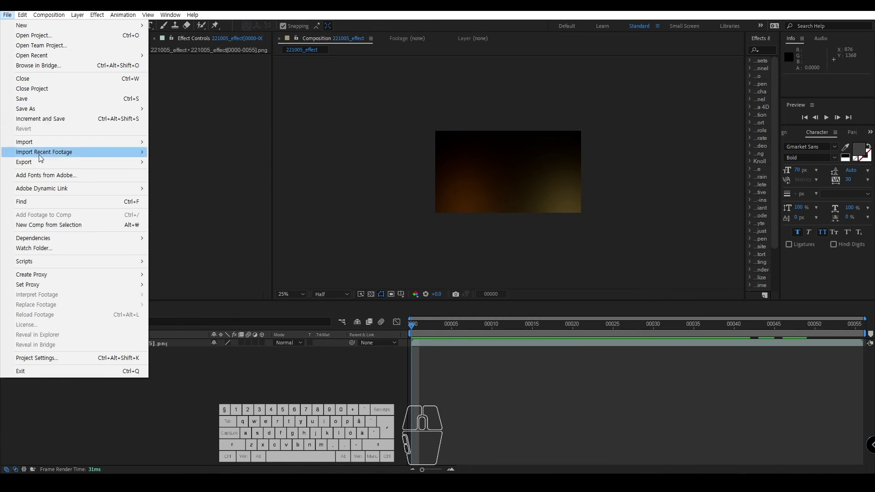
mouse_move(39, 162)
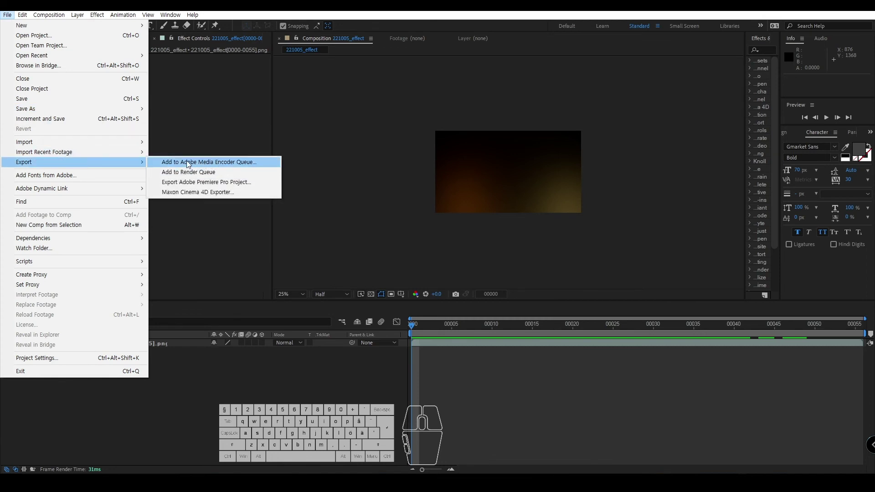
left_click(226, 164)
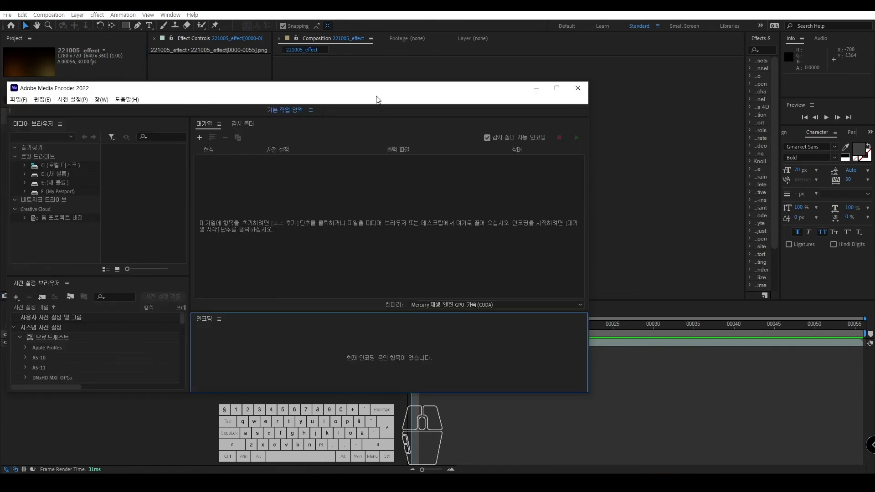
left_click_drag(377, 91, 468, 89)
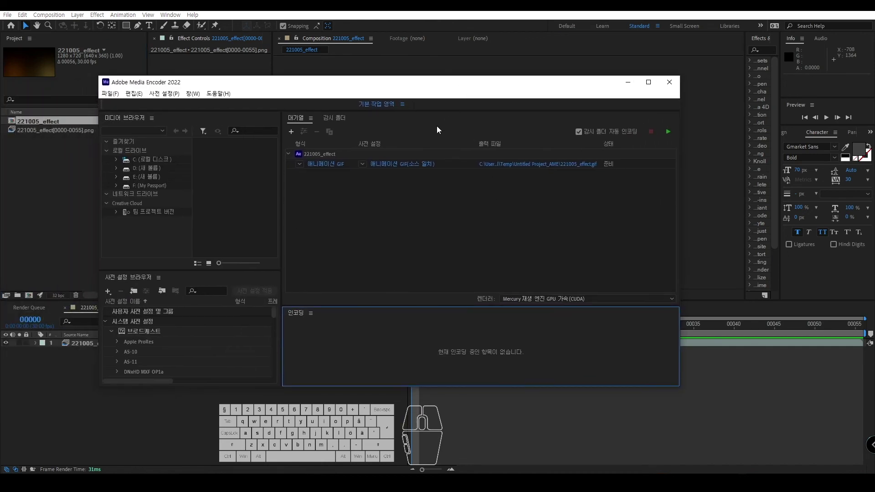
- Set the queued composition's export format to H.264, keeping the preset 소스 일치 - 높은 비트 전송률 (match source, high bitrate)
left_click(299, 164)
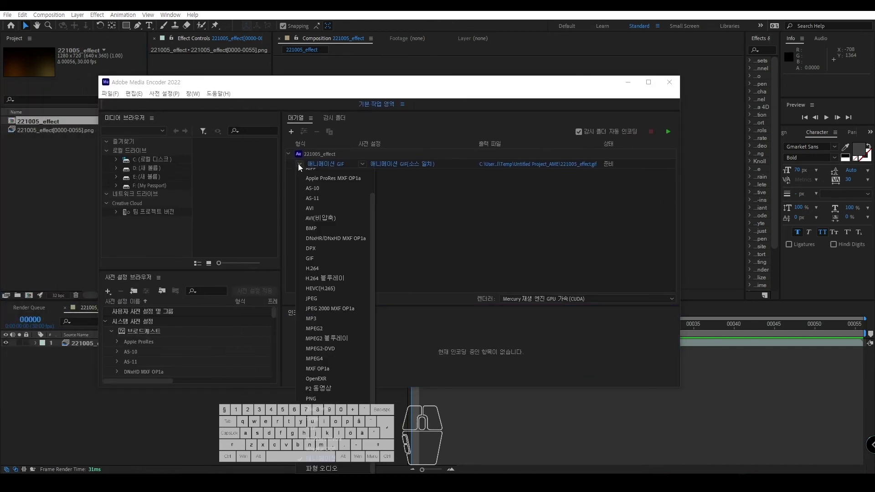
left_click(323, 268)
left_click(362, 164)
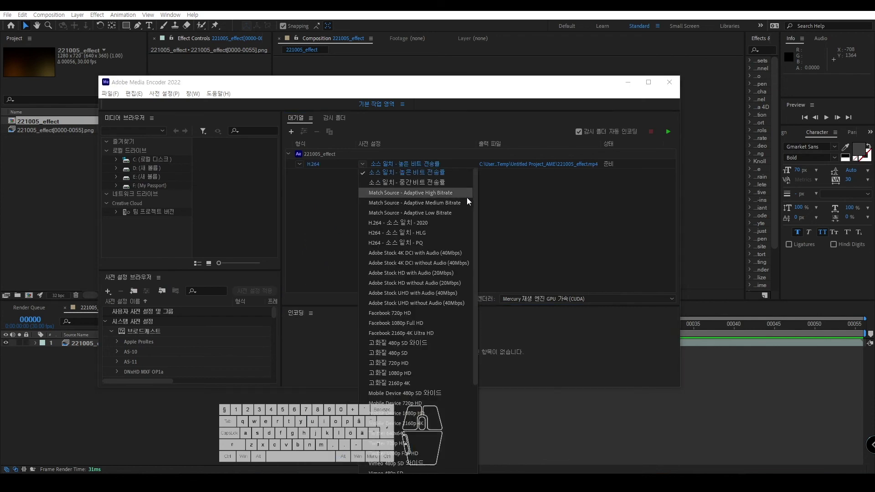
left_click(398, 141)
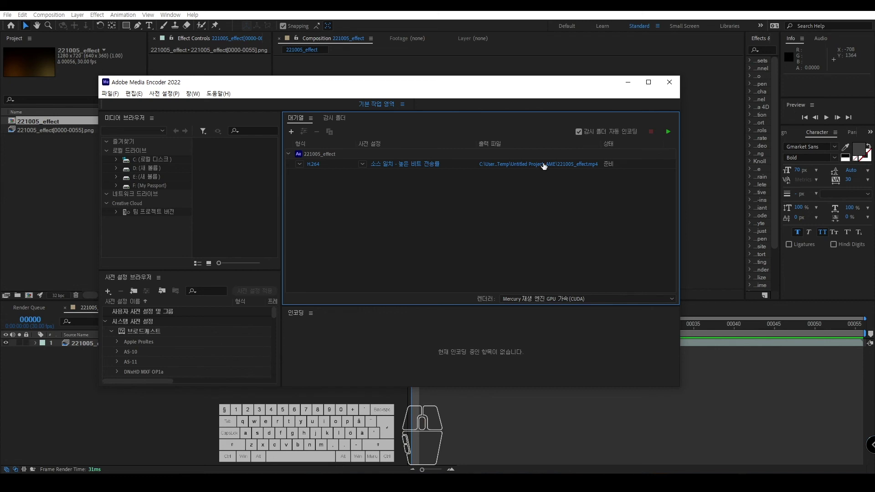
- Save the output as 221005_effect.mp4 in the Untitled Project_AME folder and start encoding the queue
left_click(531, 168)
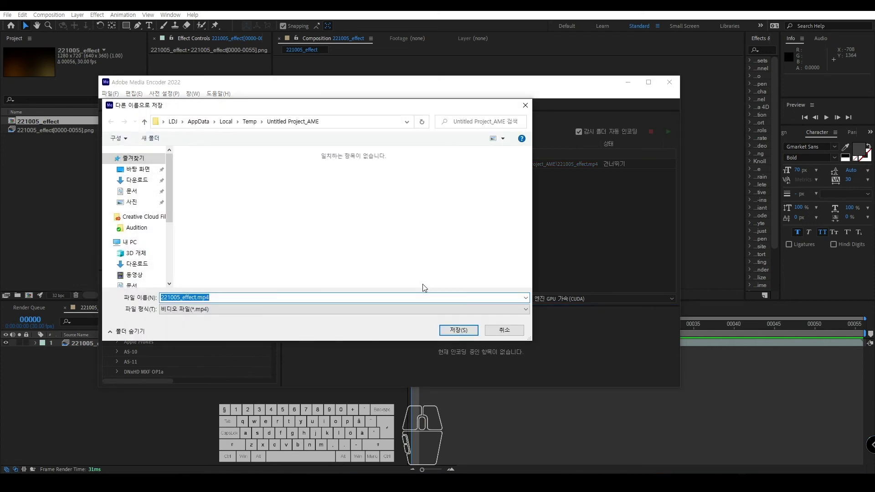
left_click(456, 329)
left_click(667, 132)
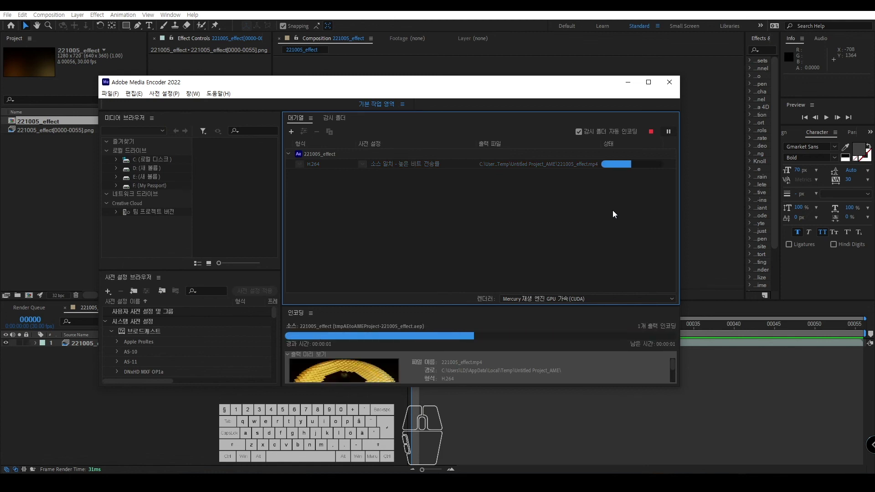
- Open the output folder, play 221005_effect.mp4 to check the result, dismiss the player's update notice, and return to After Effects
left_click(576, 165)
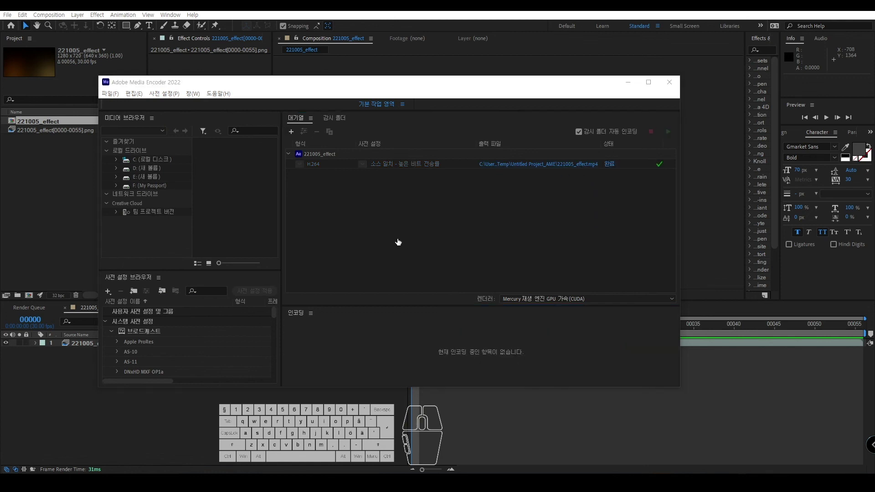
double_click(303, 188)
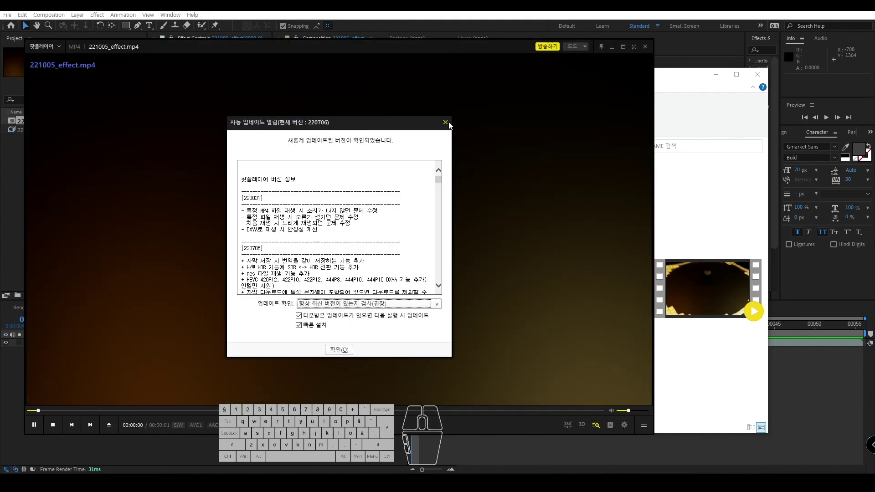
left_click(444, 122)
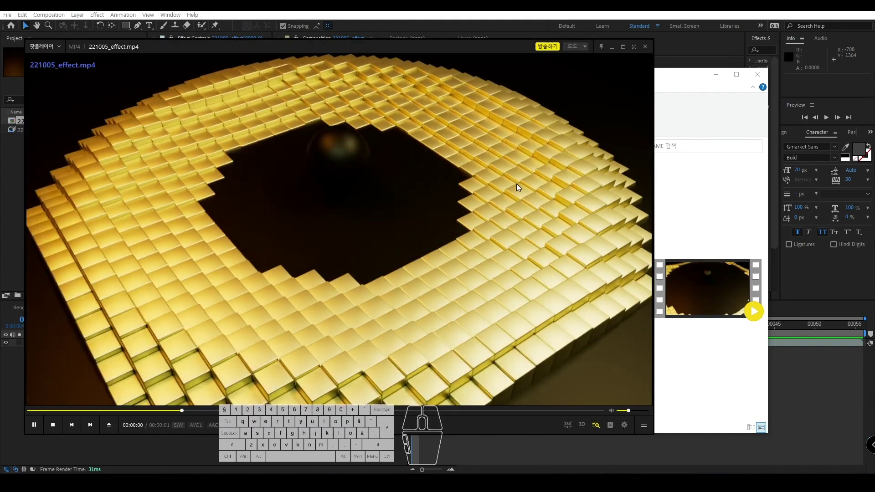
left_click(644, 47)
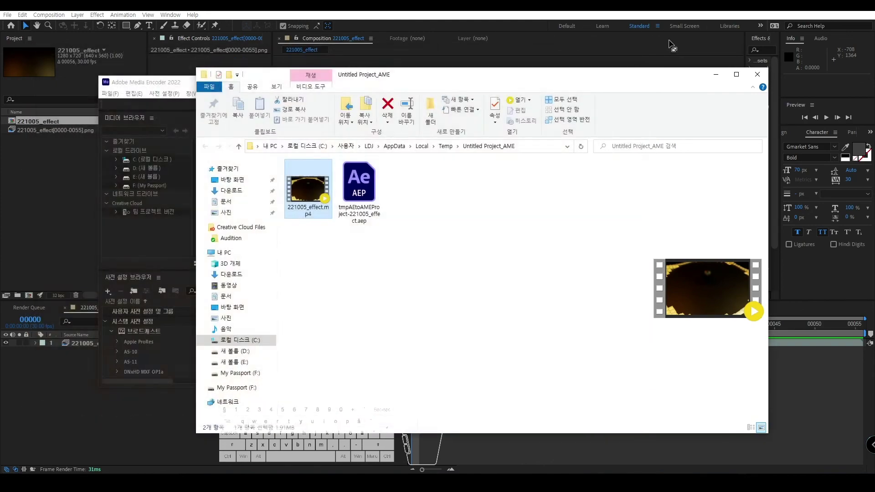
left_click(678, 50)
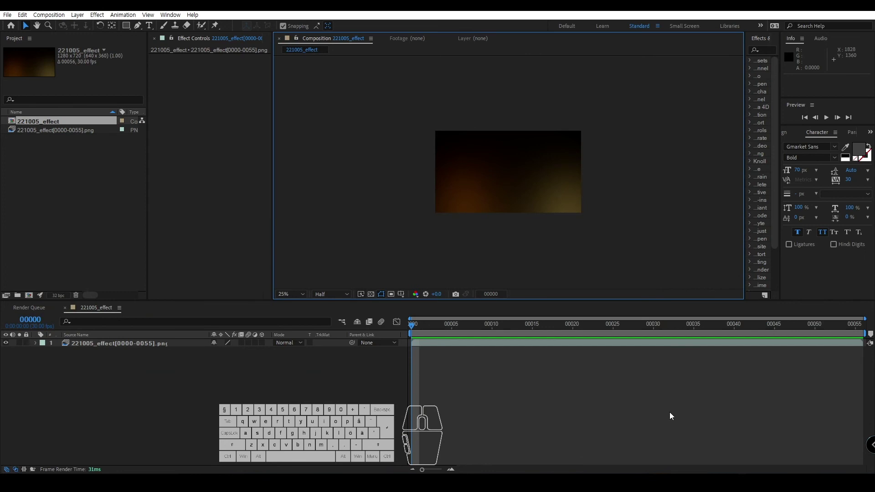